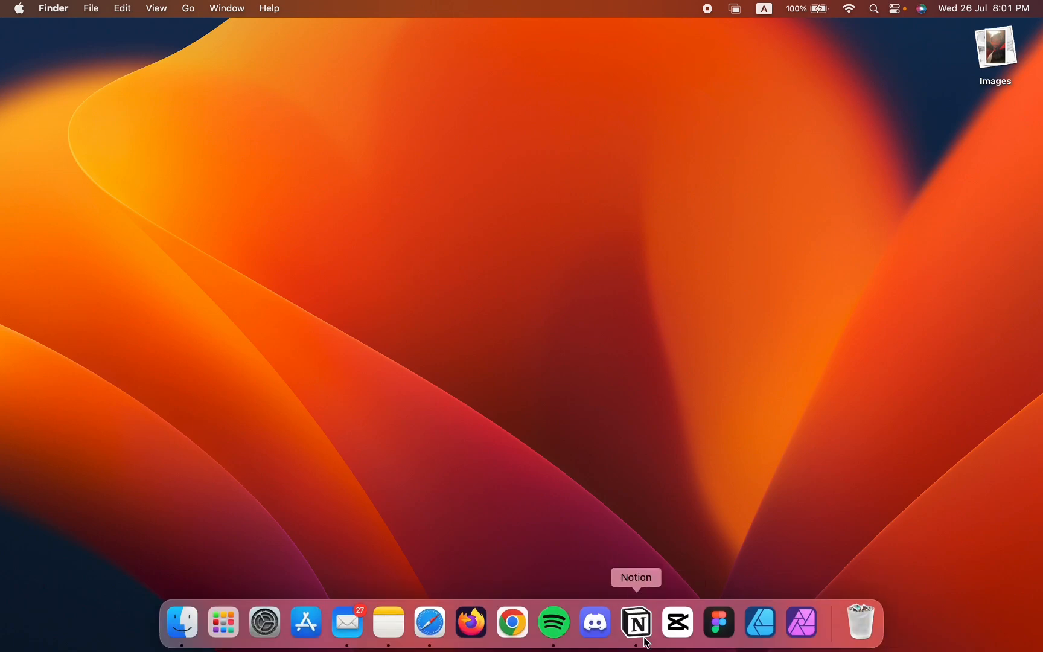
Switch to Notion and open the first Daily Journal entry in the Habit Tracker section of the Home page.
left_click(647, 641)
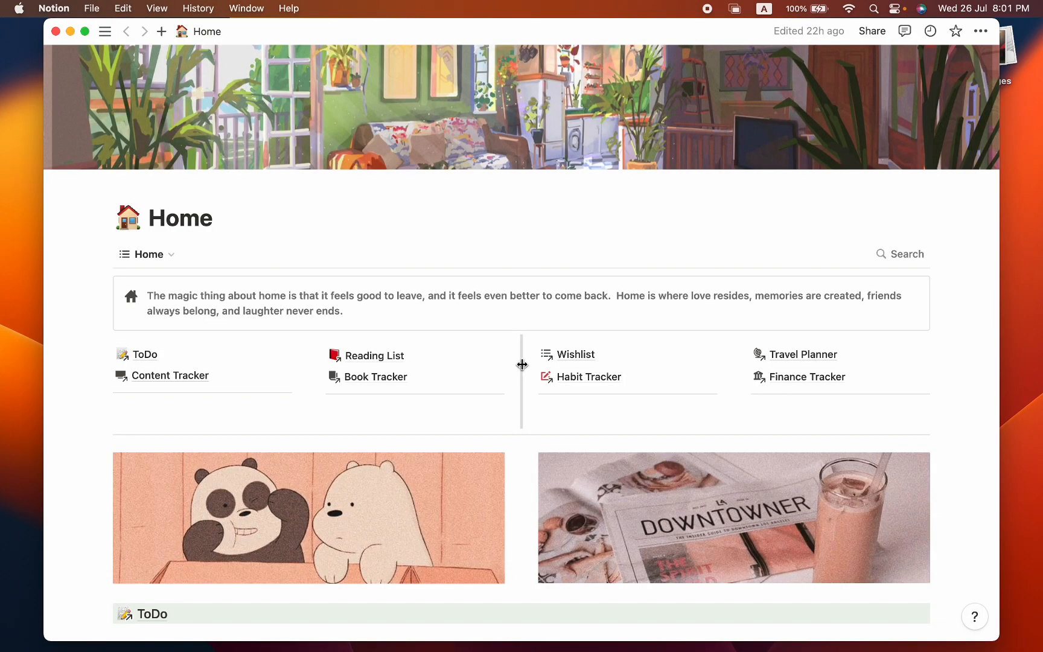
scroll(522, 365, "down", 10)
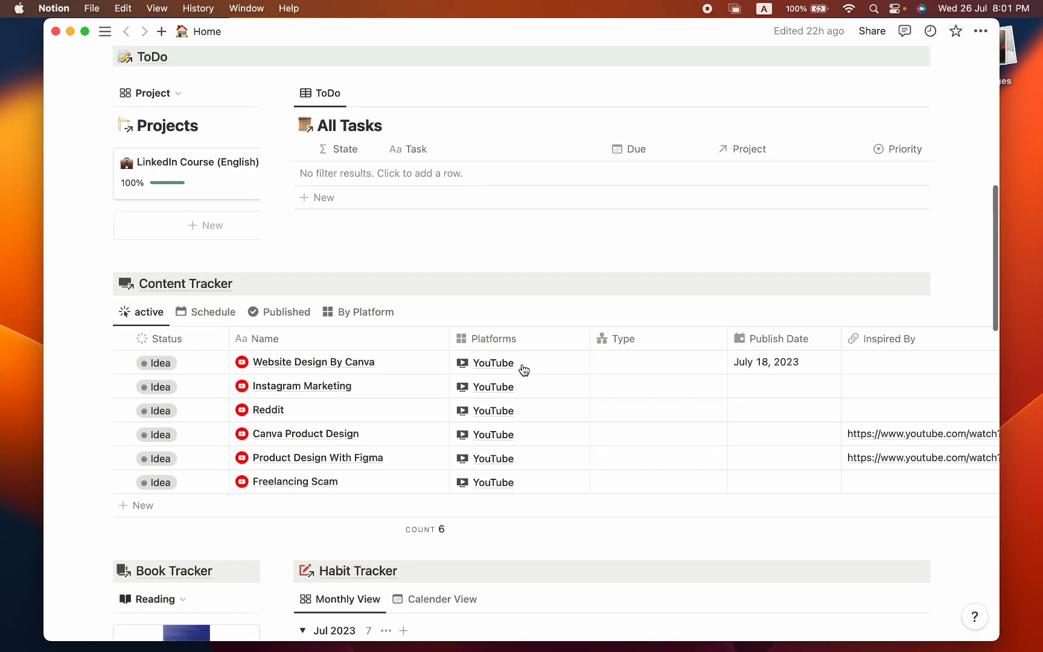
scroll(523, 368, "down", 10)
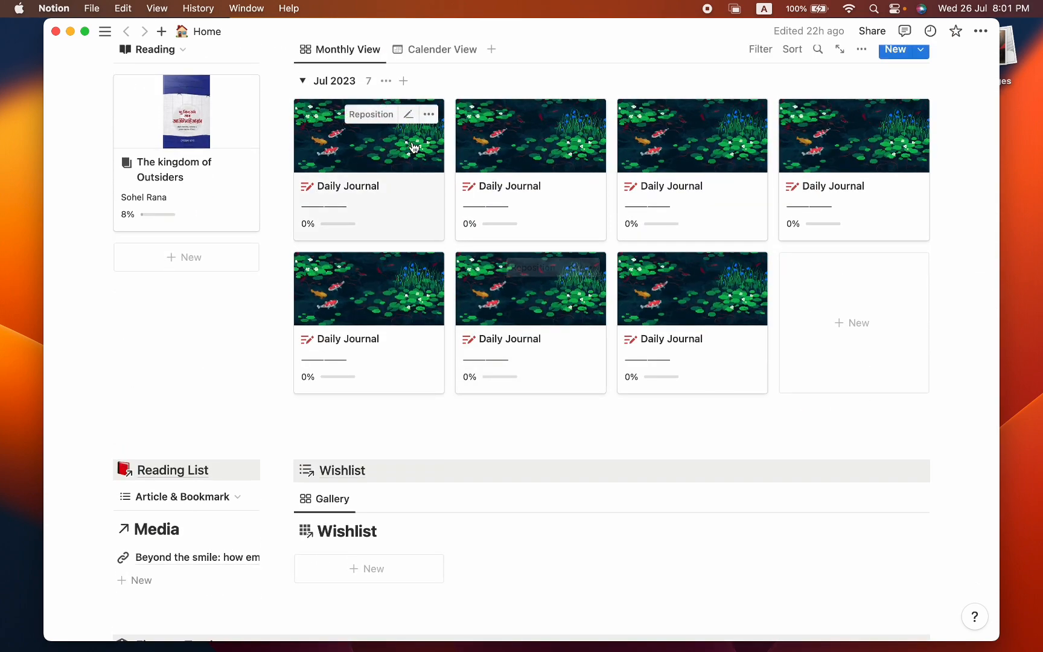
scroll(412, 136, "up", 2)
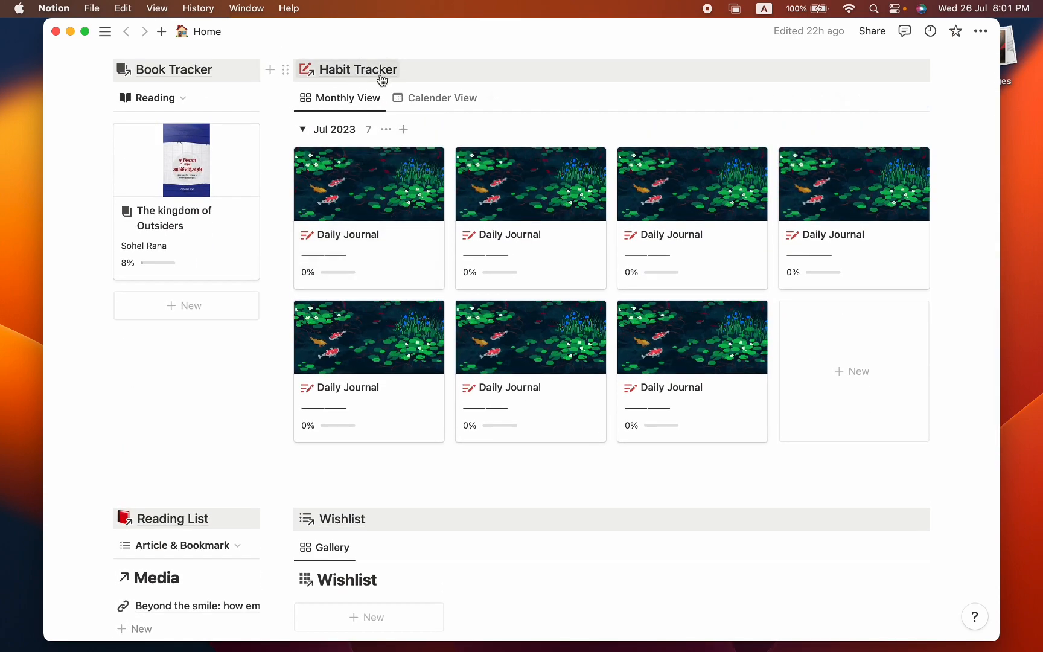
left_click(398, 252)
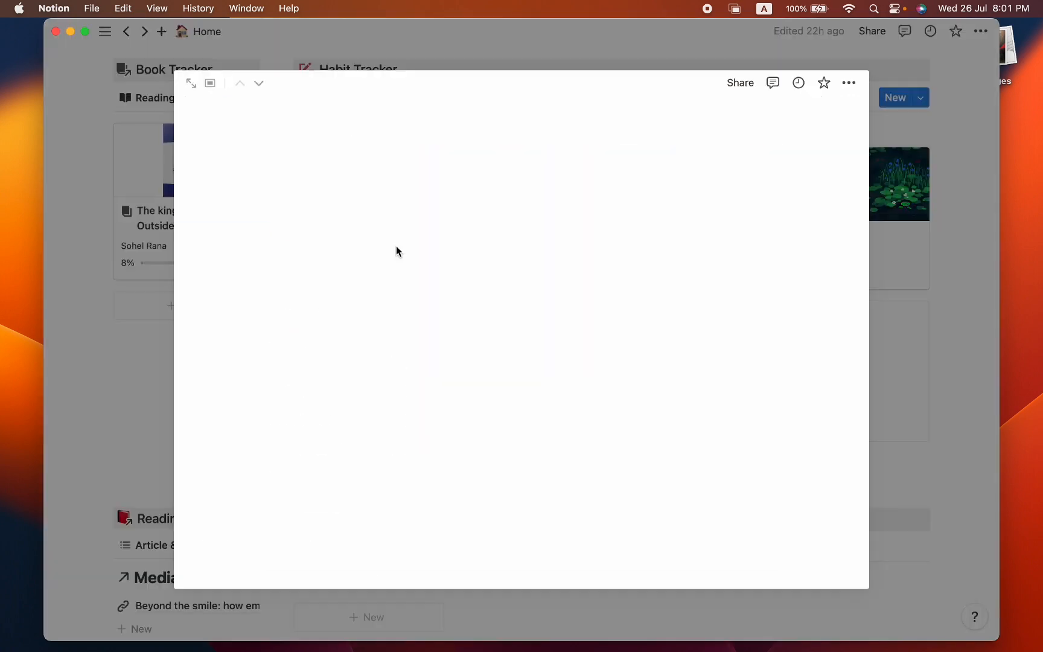
Mark the Pray, Diet and Read habits as done in the Daily Journal entry.
scroll(403, 256, "down", 2)
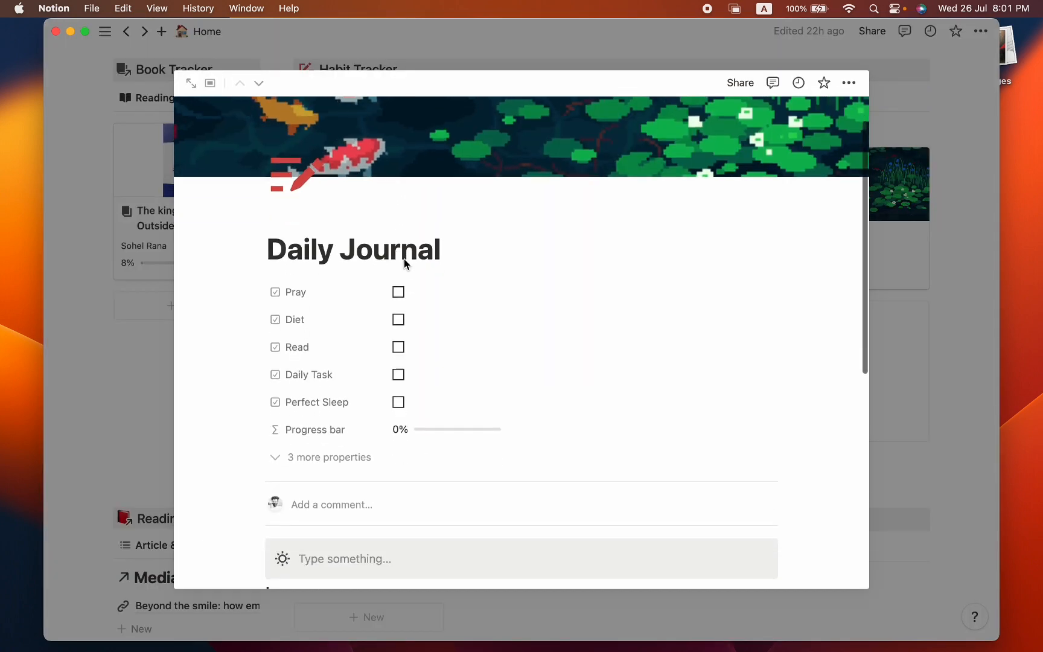
left_click(400, 292)
scroll(405, 292, "down", 1)
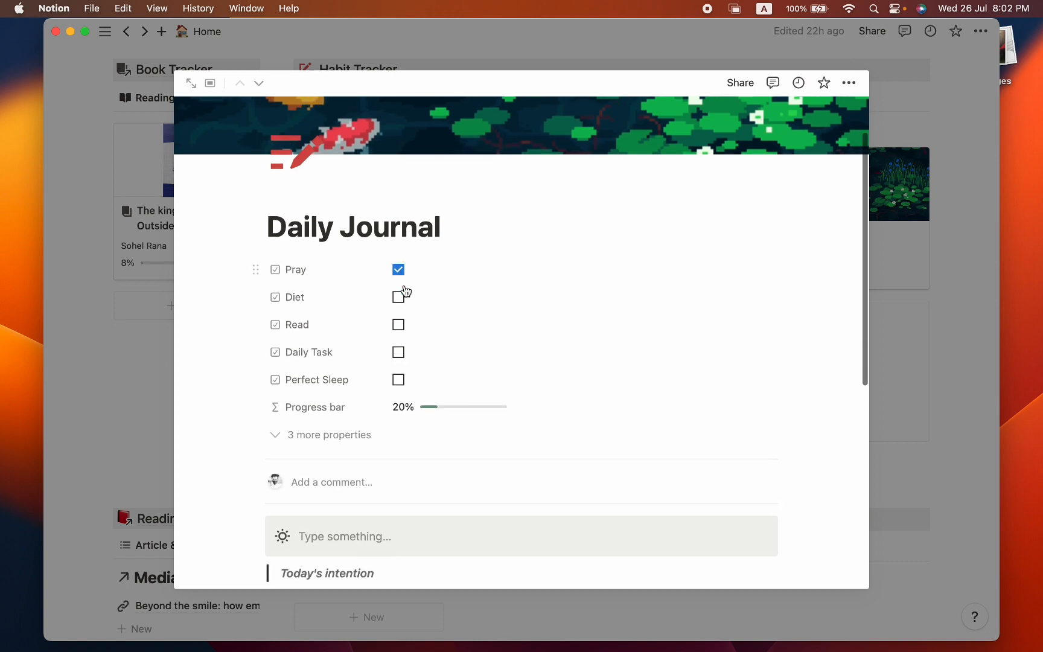
left_click(402, 296)
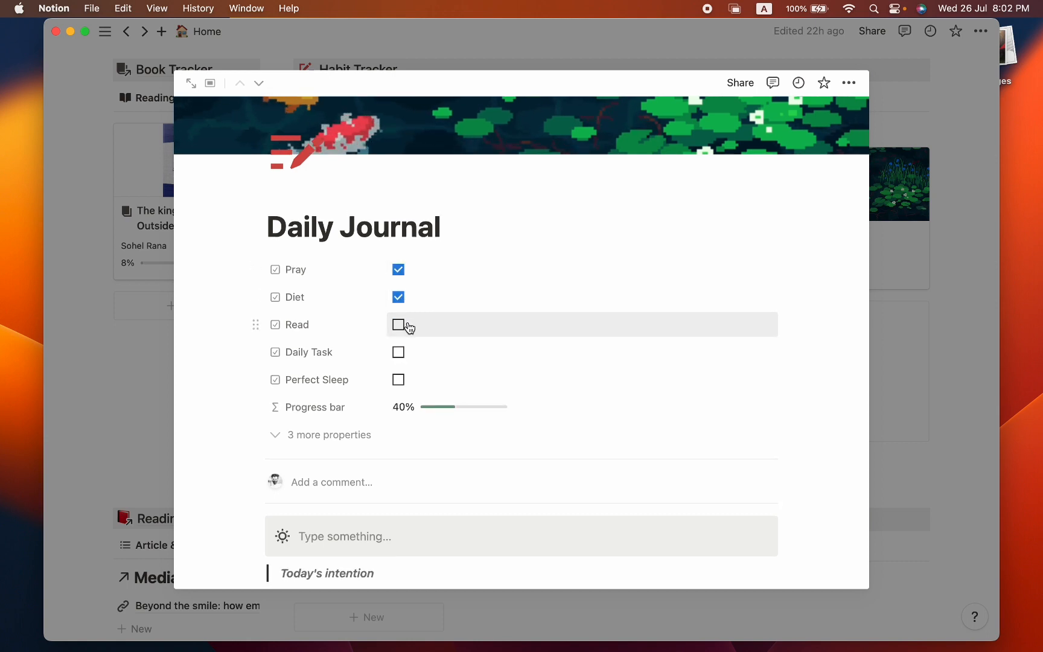
left_click(410, 327)
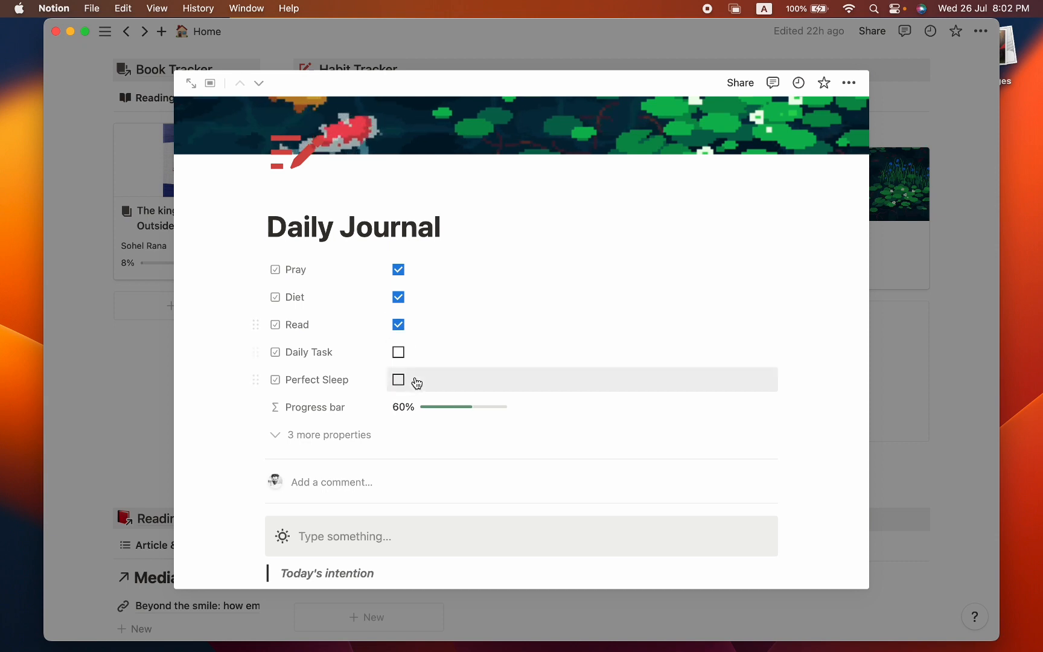
Mark Daily Task as done, clear it again, and close the journal entry.
left_click(399, 353)
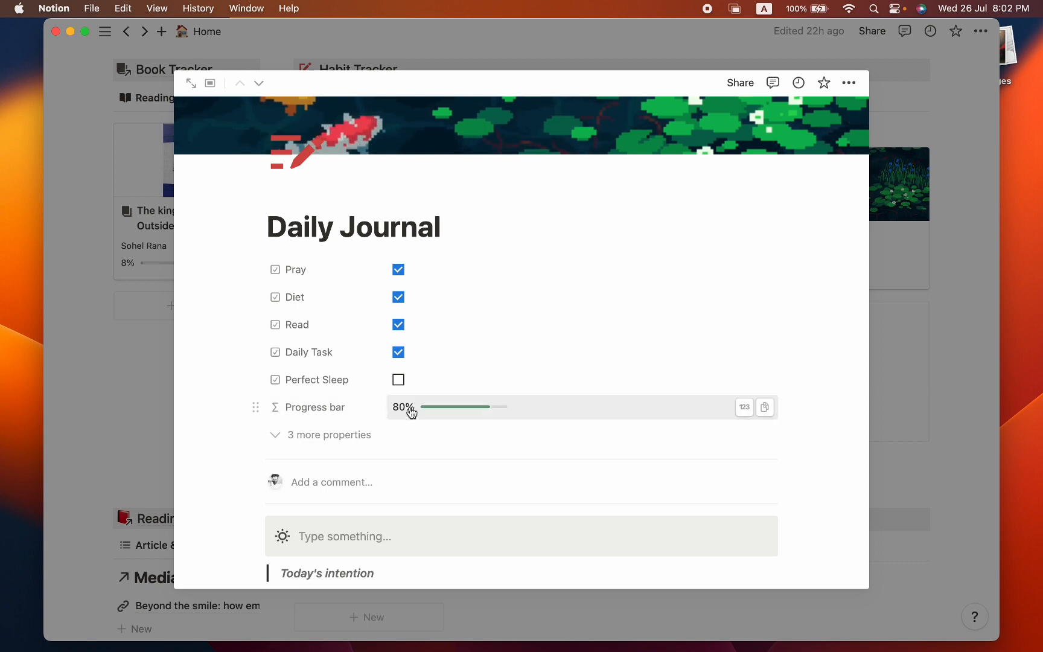
left_click(402, 352)
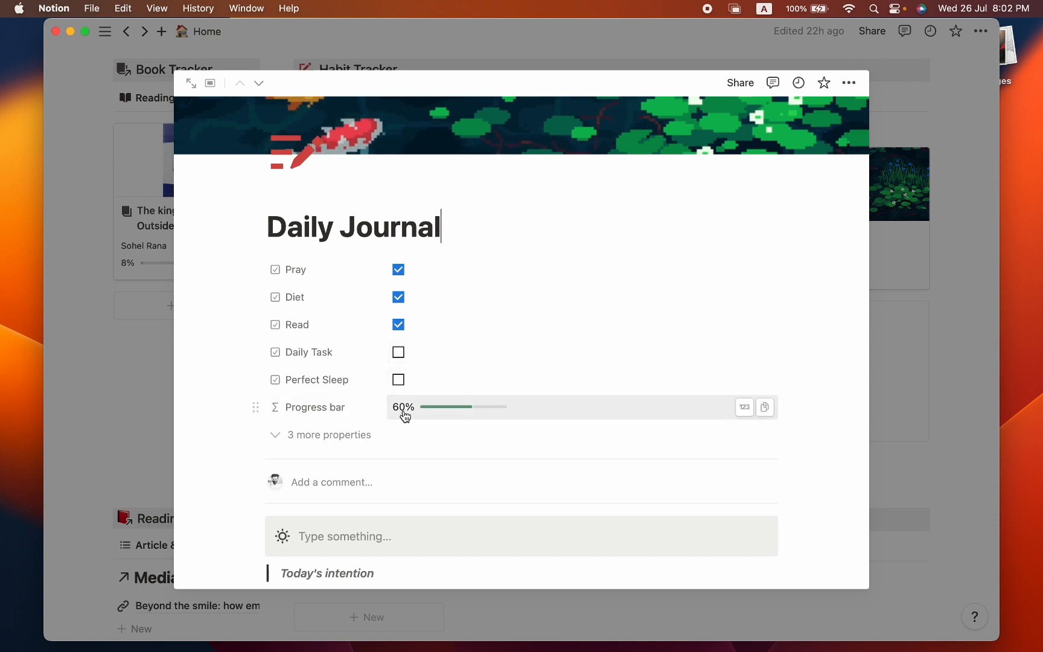
mouse_move(471, 413)
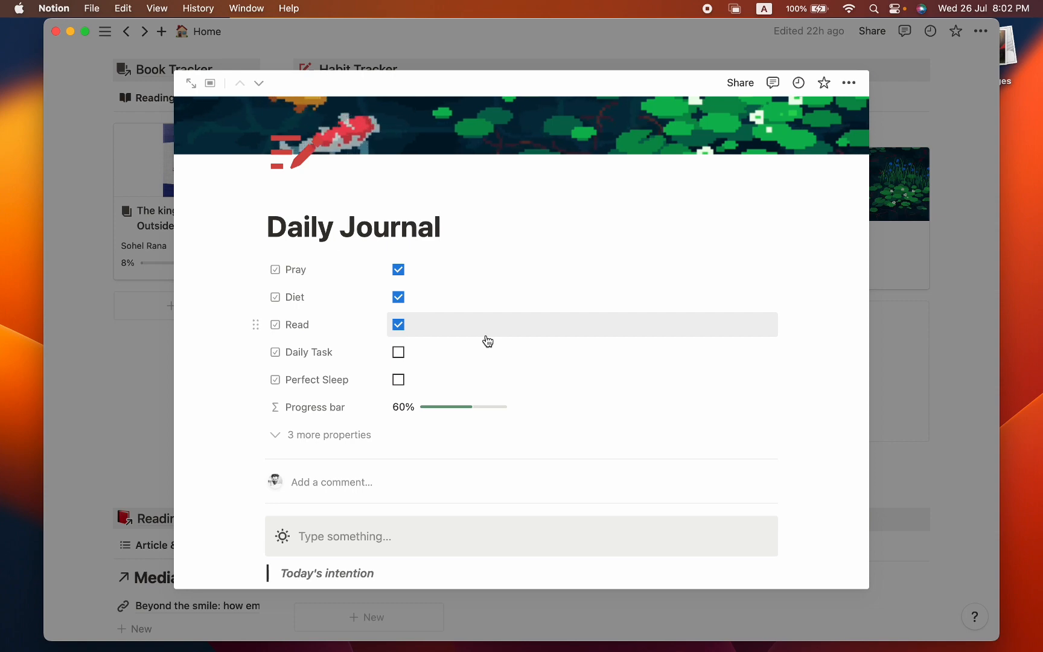
scroll(487, 341, "down", 1)
scroll(487, 342, "up", 1)
left_click(149, 347)
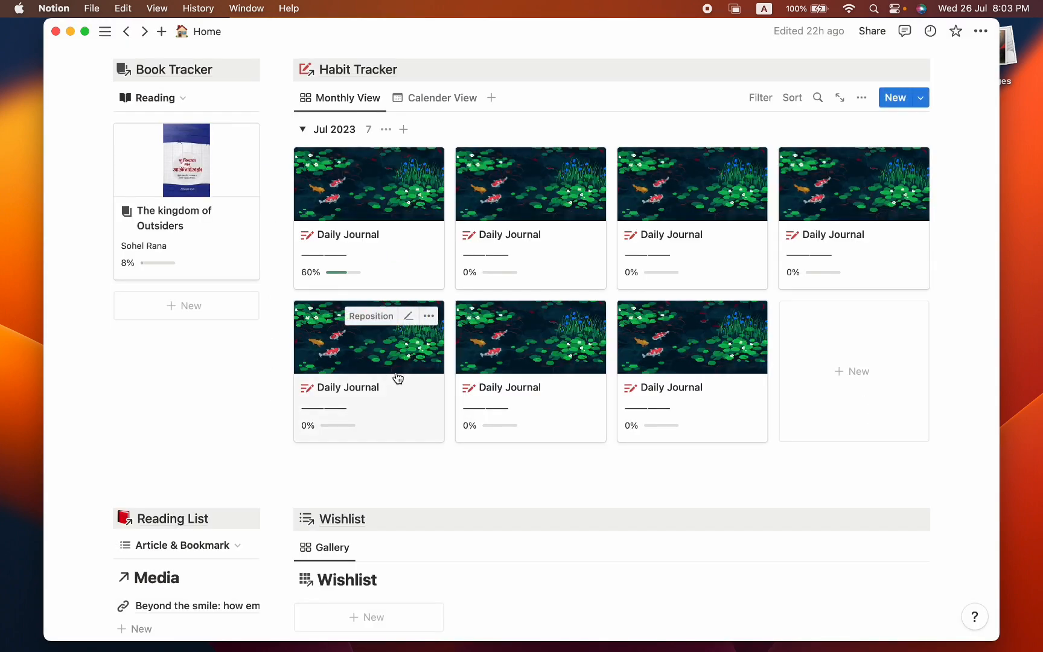
Reopen the first journal entry, examine its intention, affirmation, gratitude and day highlight sections, and close it.
left_click(411, 274)
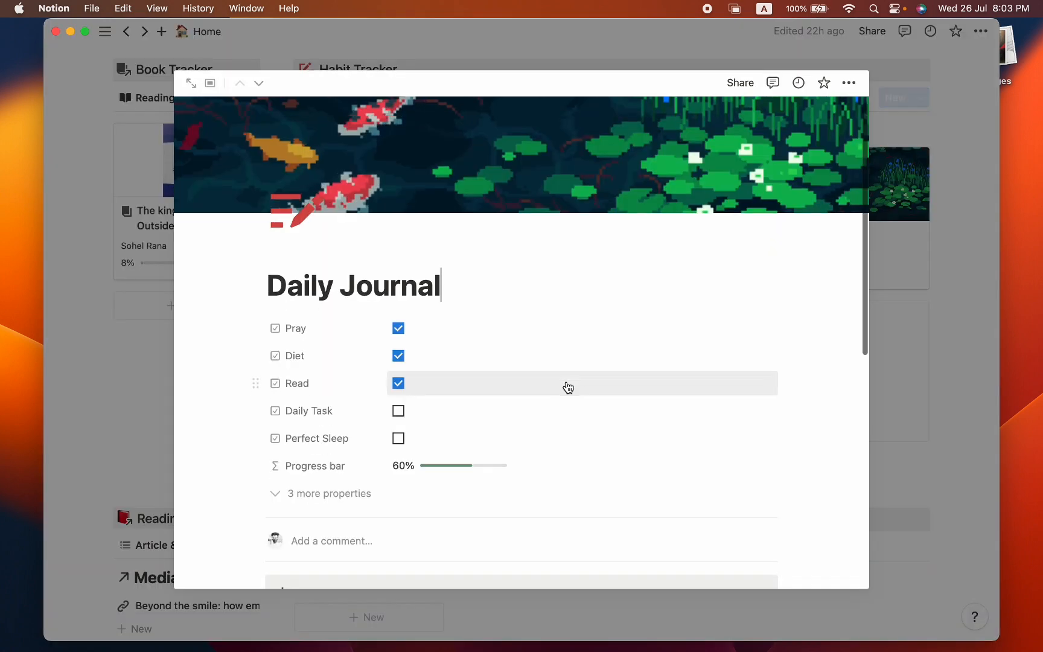
scroll(566, 386, "down", 5)
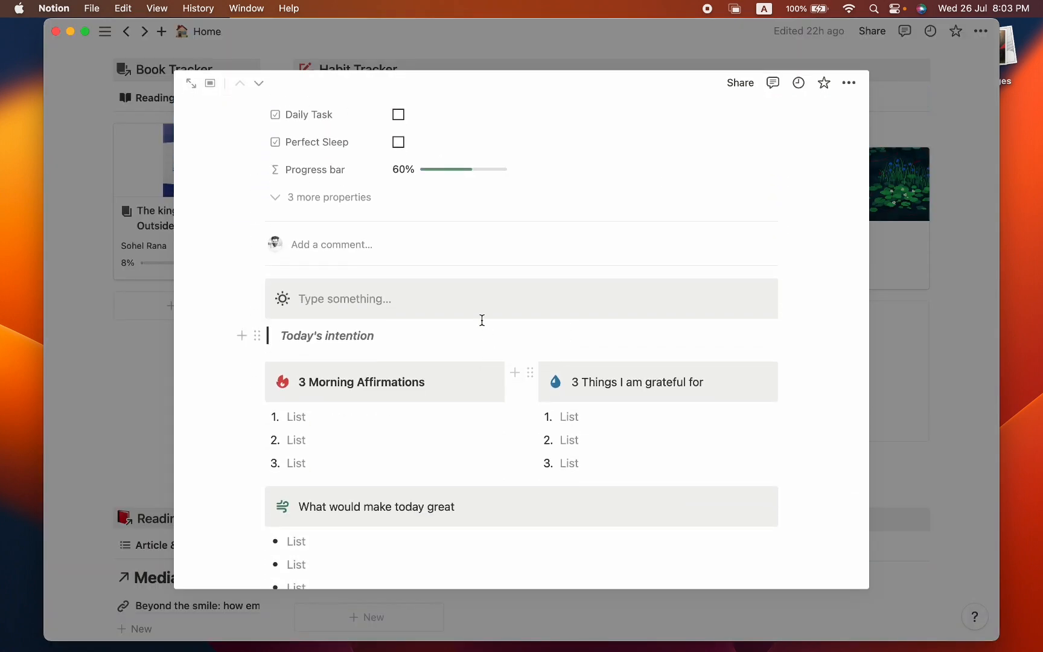
scroll(482, 320, "up", 1)
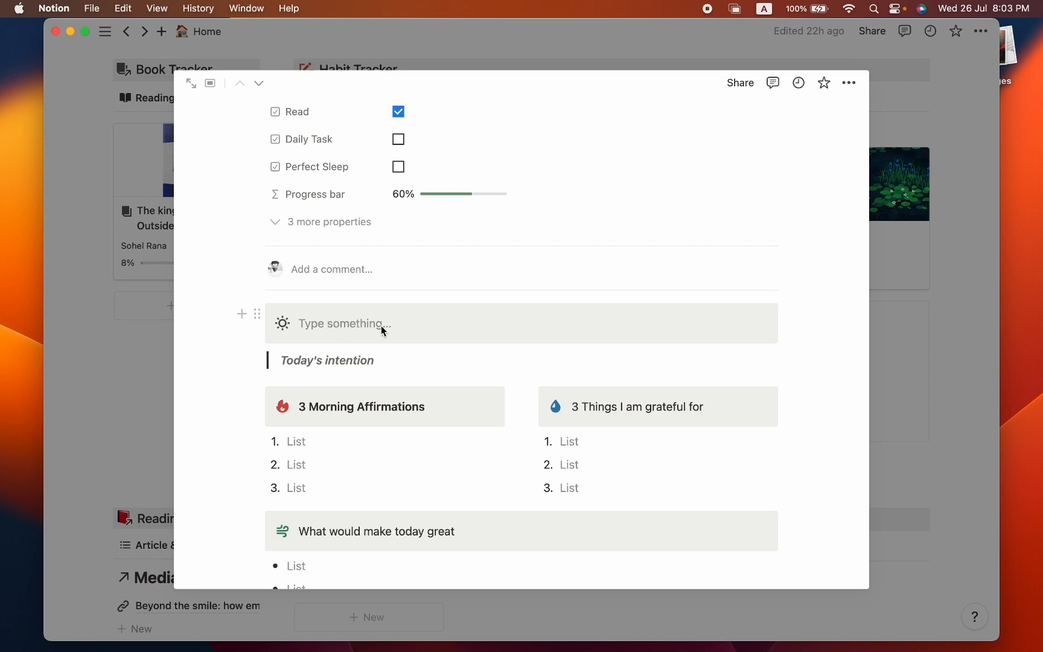
scroll(381, 331, "down", 3)
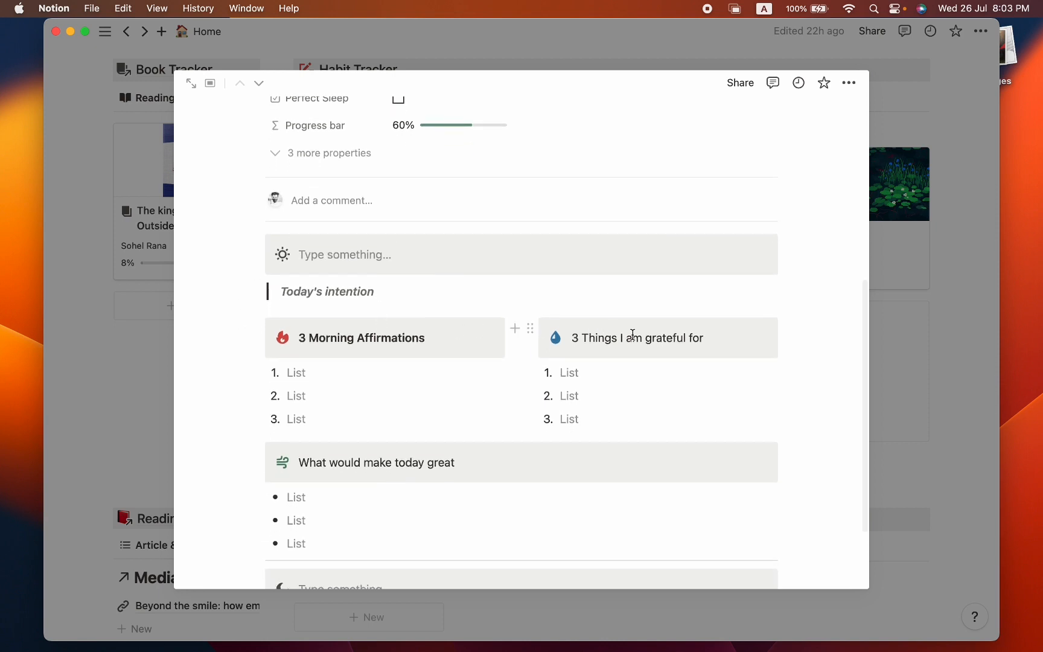
scroll(683, 338, "down", 5)
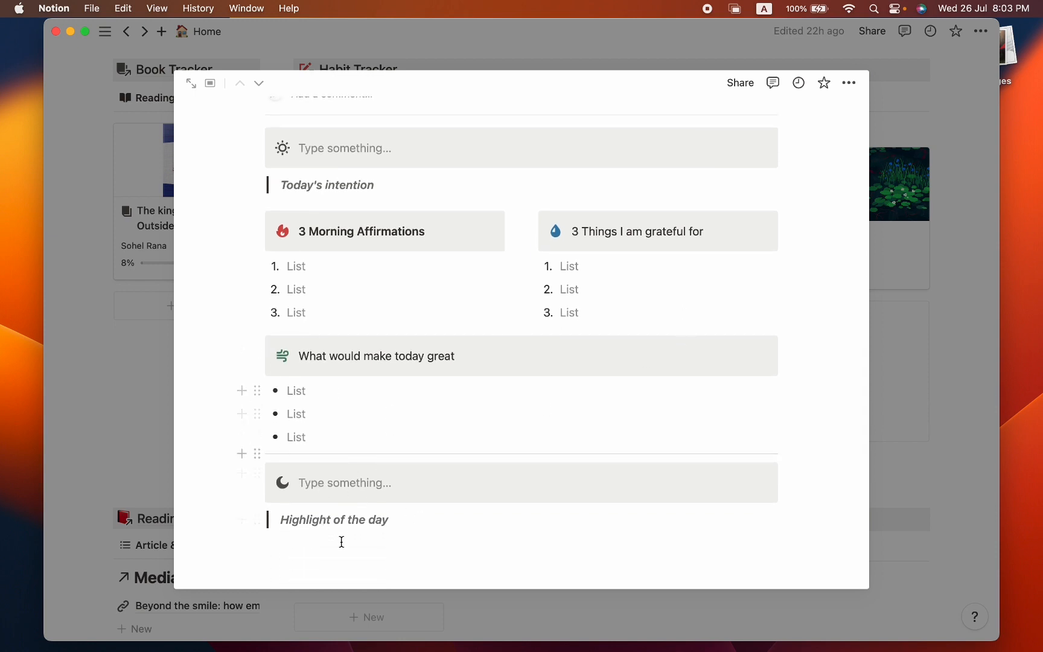
left_click(110, 357)
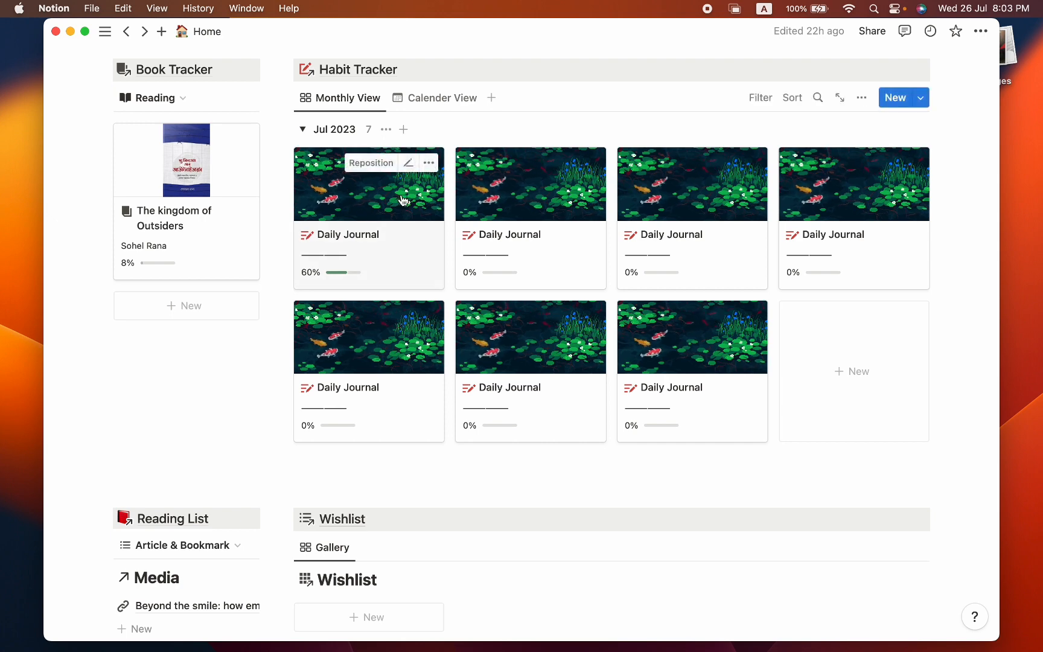
Rename the first Daily Journal entry as "26 July" and close it.
left_click(407, 256)
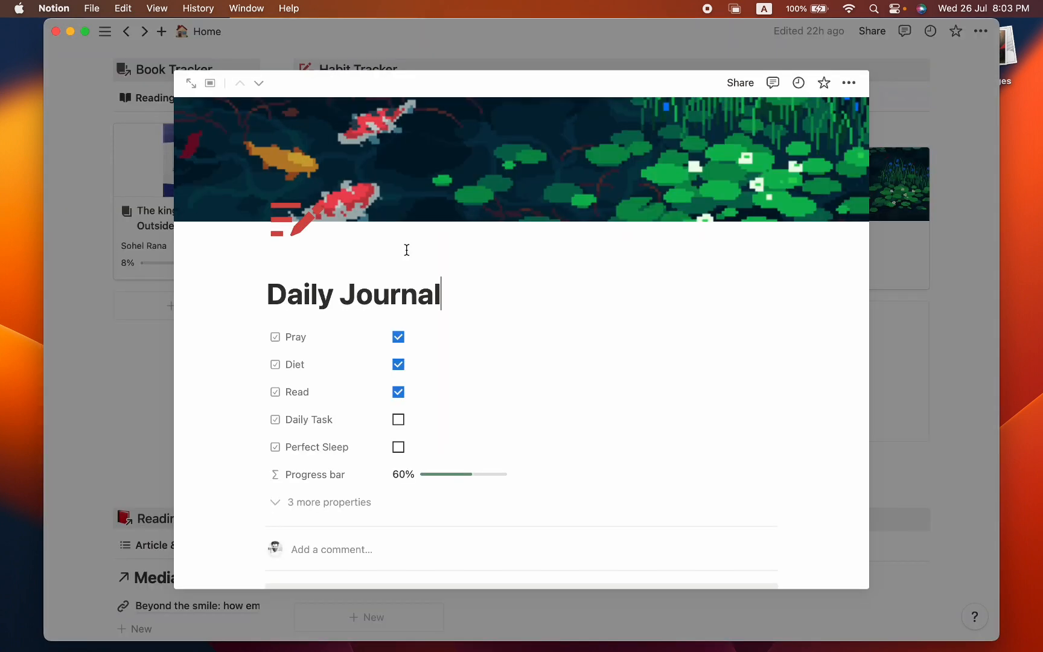
double_click(393, 289)
triple_click(393, 289)
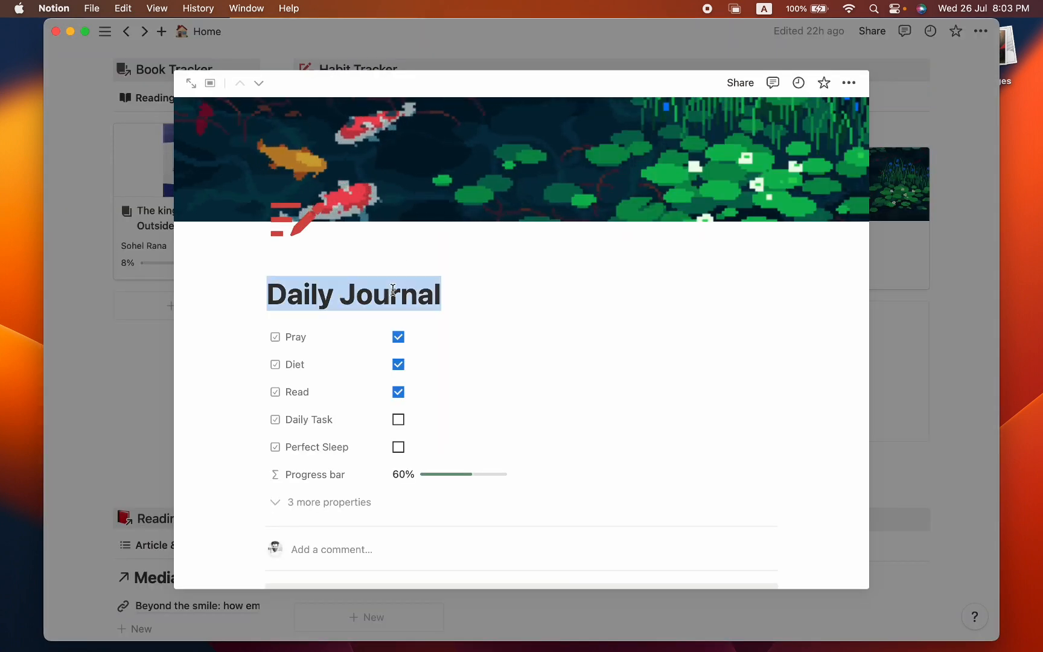
type("26 Ju")
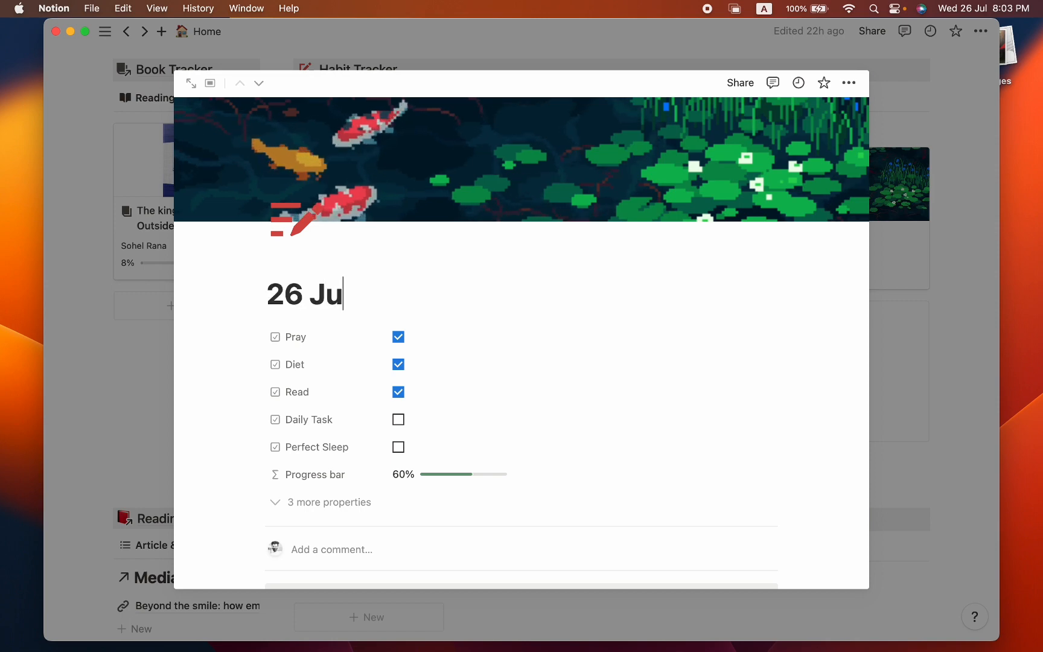
type("ly")
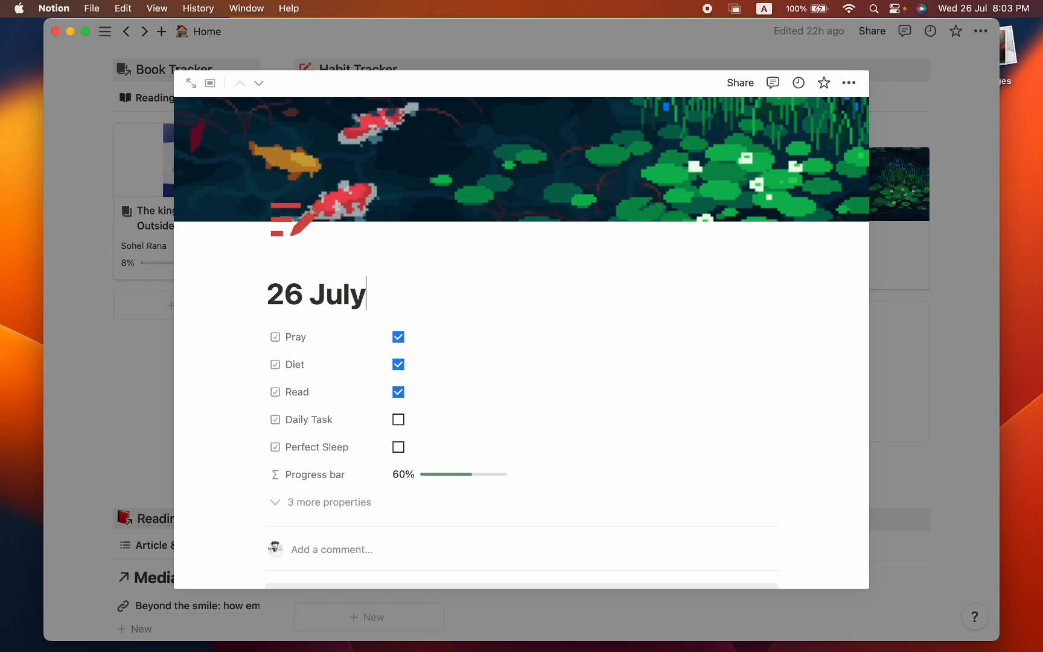
left_click(163, 323)
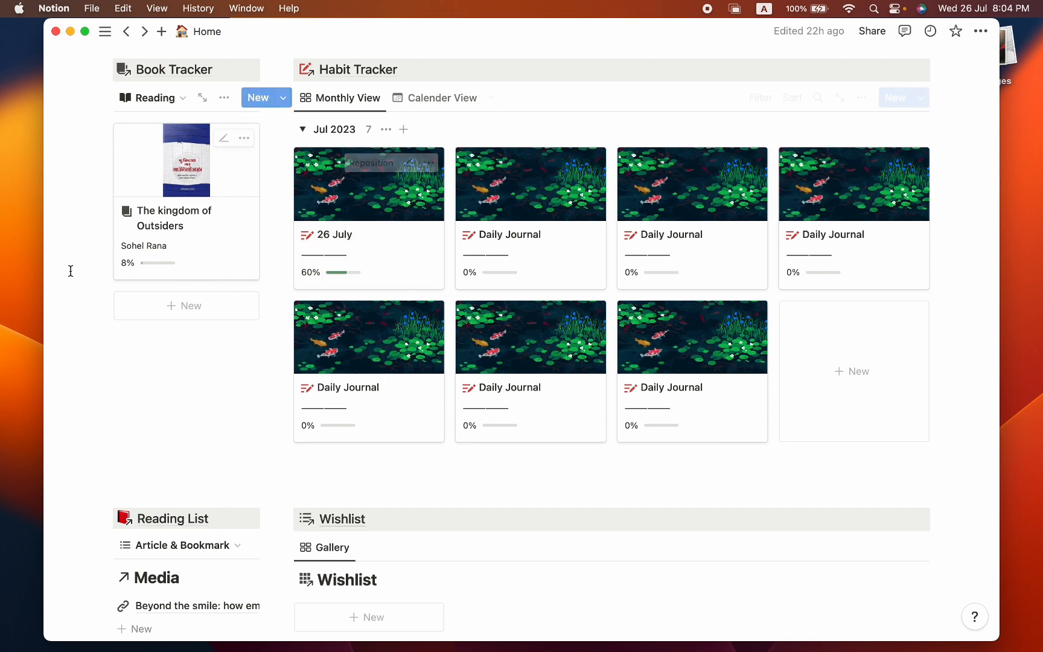
Create a new private page titled "Habit Tracker".
mouse_move(49, 268)
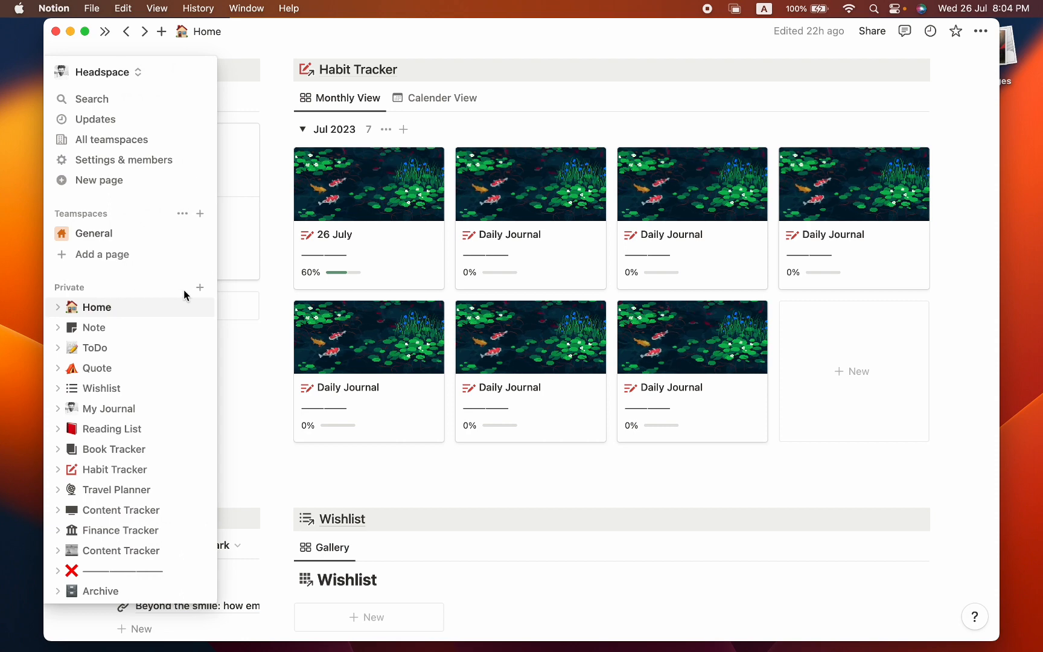
left_click(199, 287)
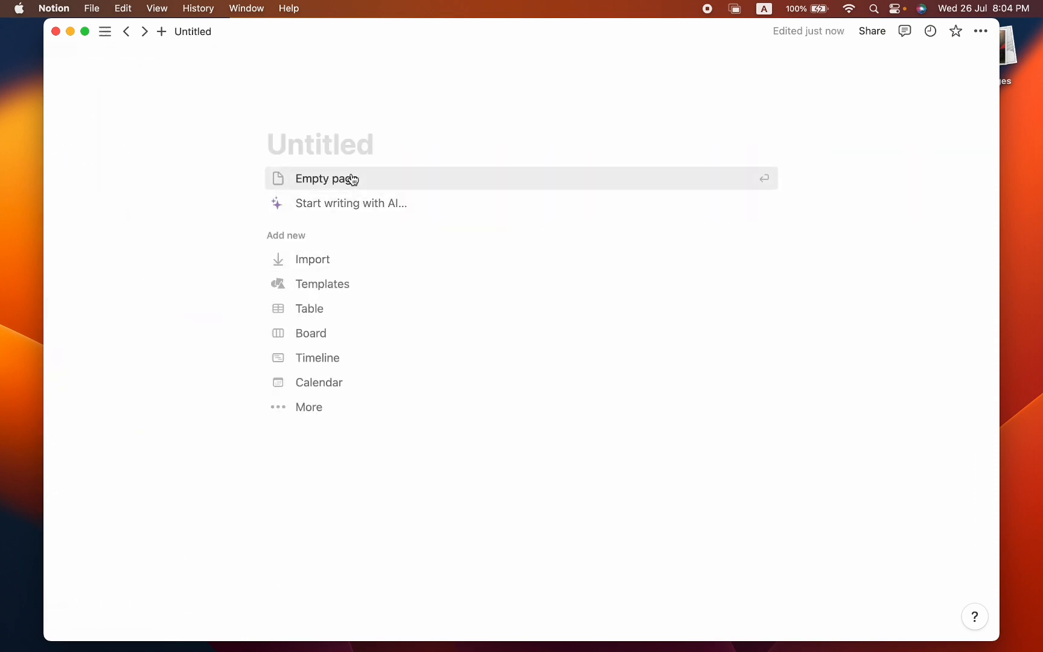
type("Habit Track")
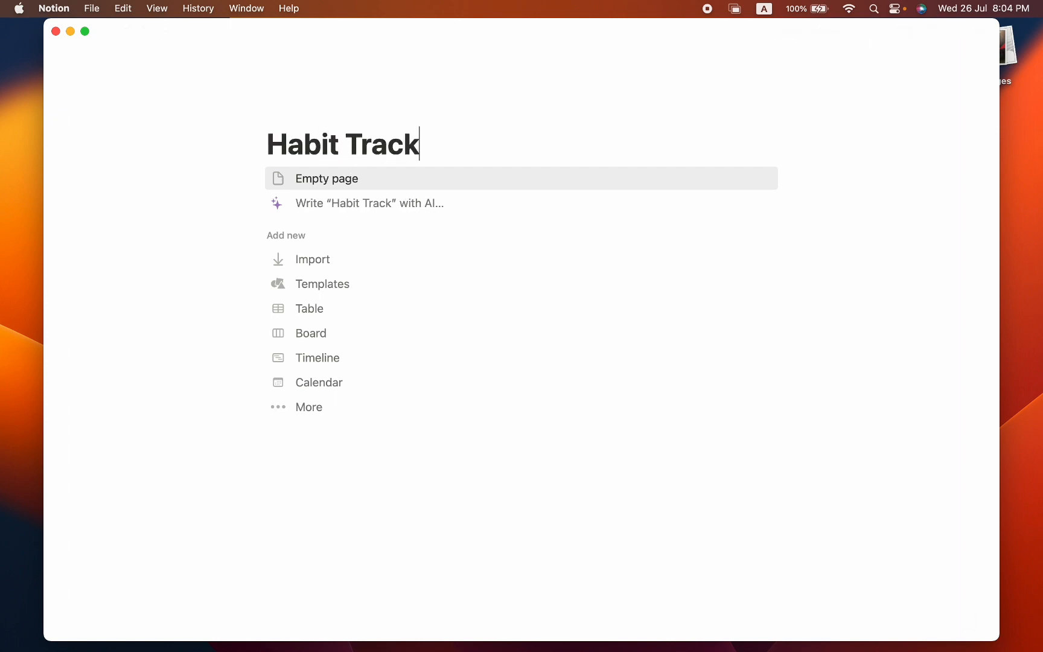
type("er")
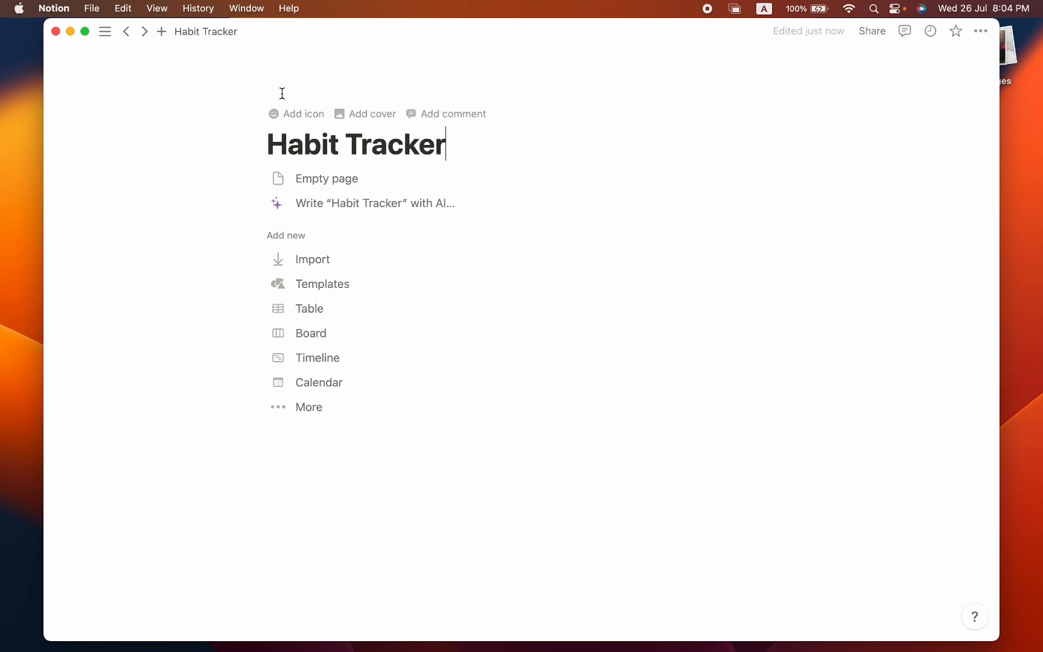
Search the icon set for "tracker" and "repea", and give the page the circular arrow icon with a central dot.
left_click(285, 109)
left_click(286, 108)
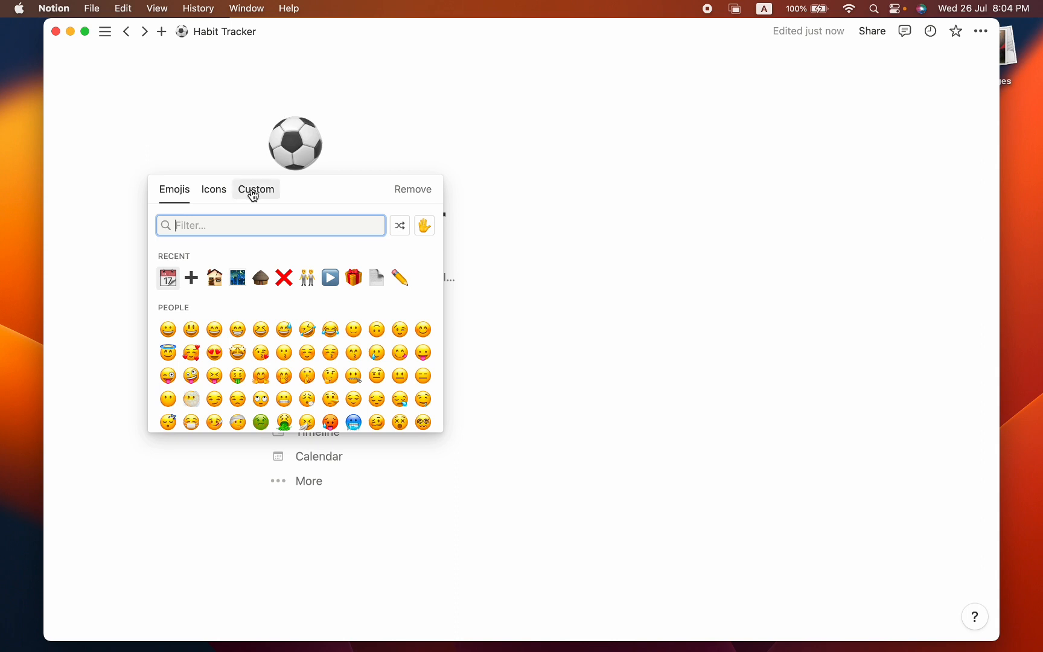
left_click(217, 195)
type("tracker")
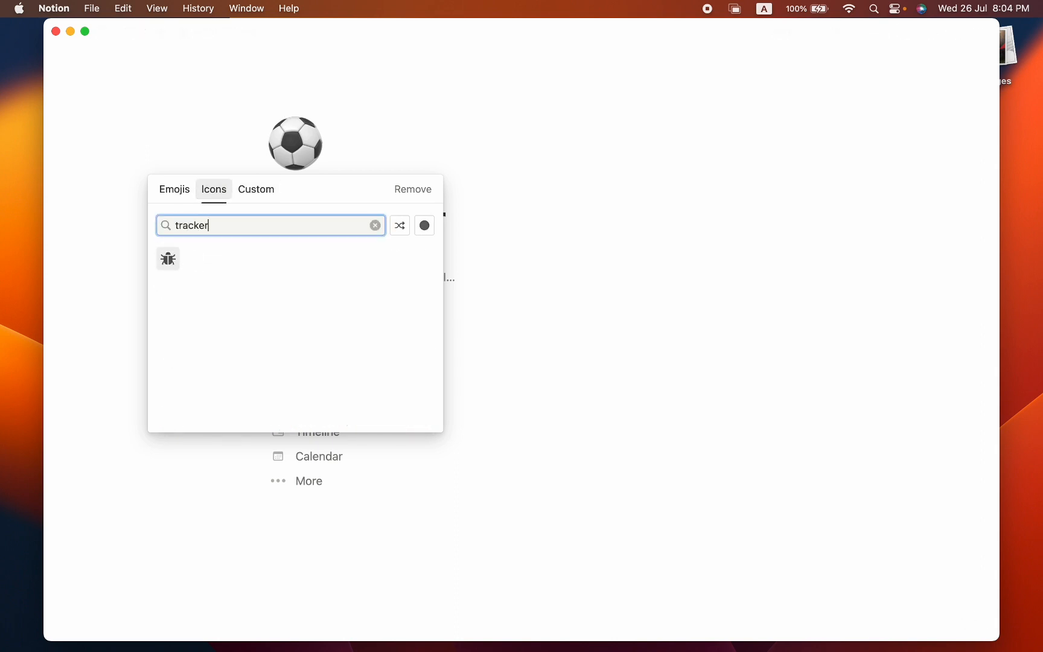
key("super+a")
key("BackSpace")
type("repea")
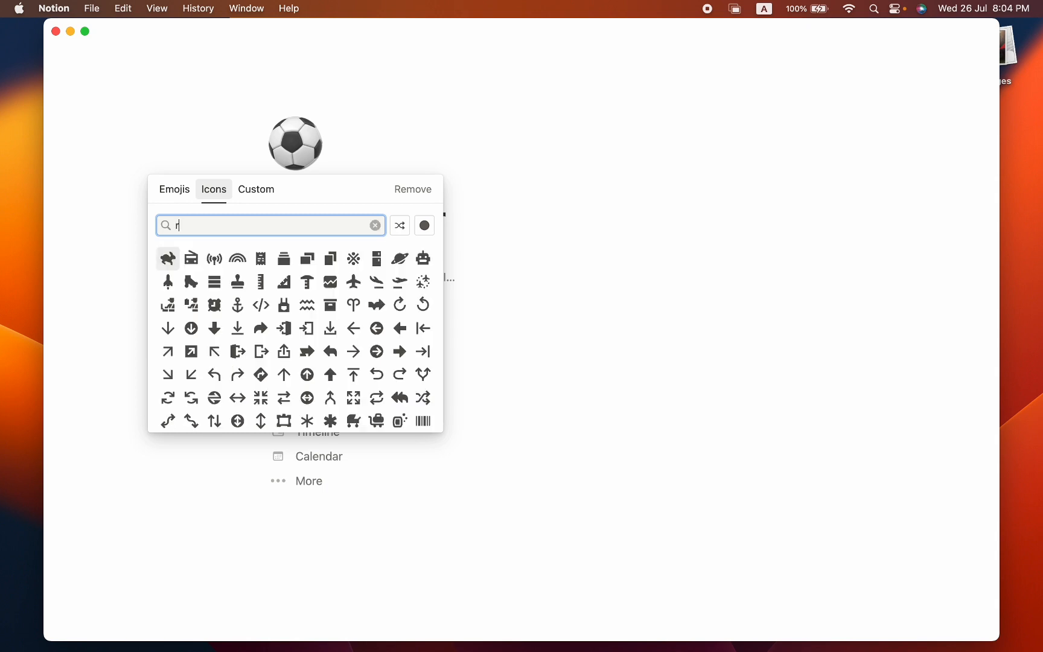
left_click(192, 259)
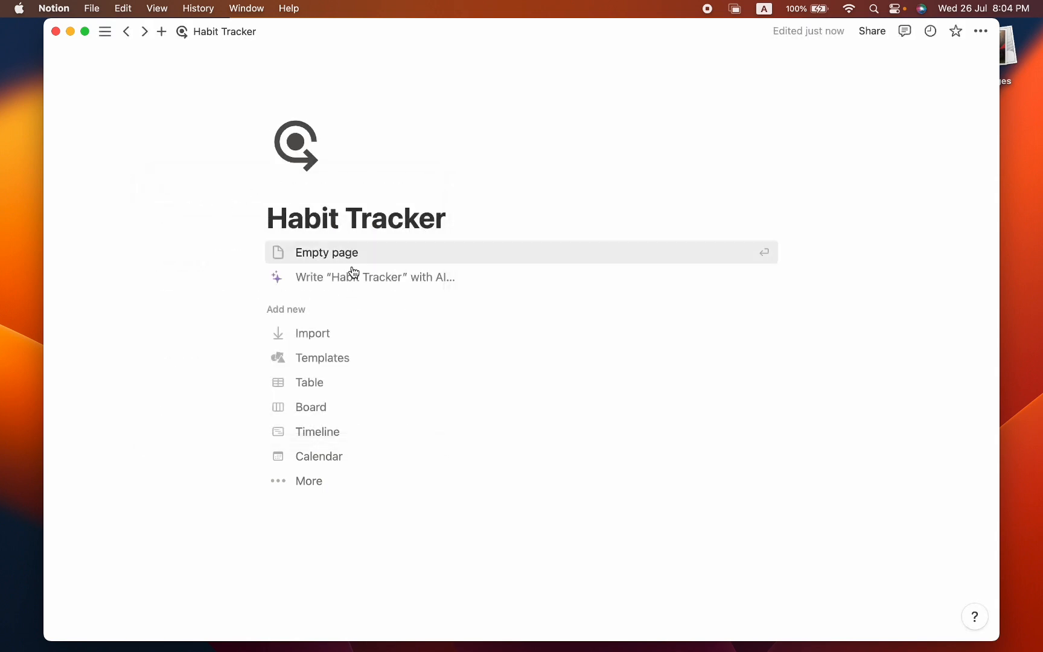
Turn on small text and full width for the Habit Tracker page.
scroll(355, 275, "down", 2)
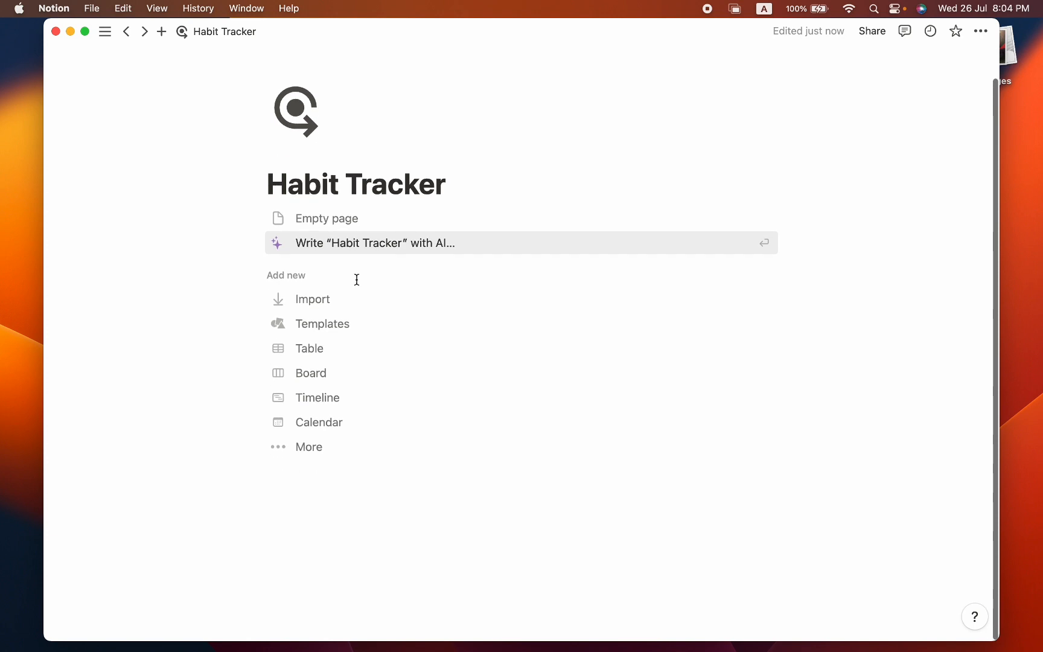
left_click(980, 31)
left_click(968, 135)
left_click(968, 156)
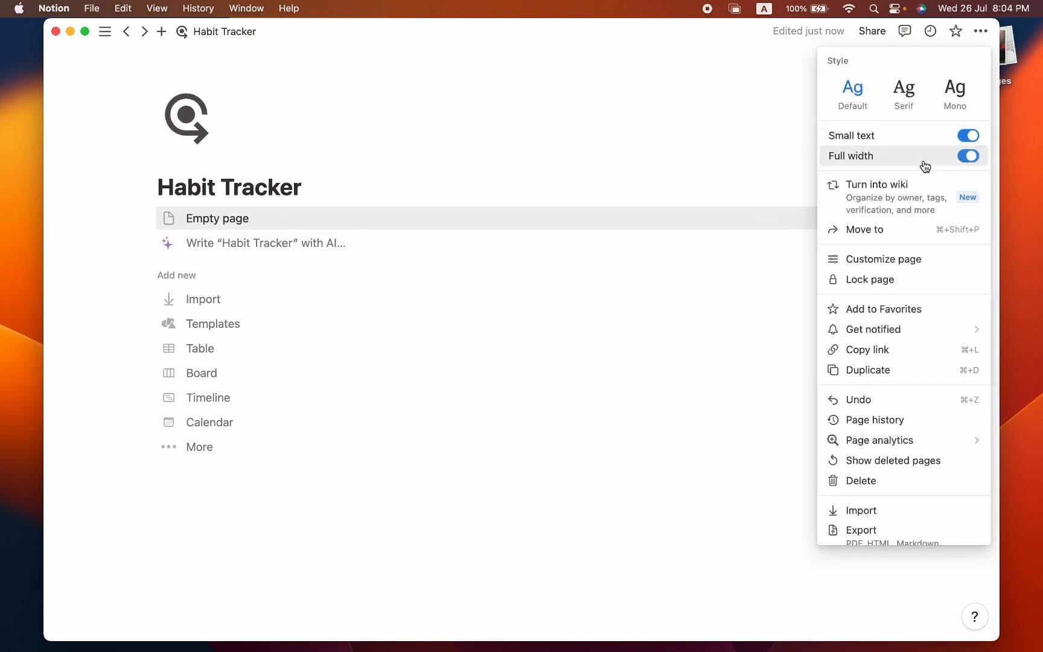
left_click(388, 168)
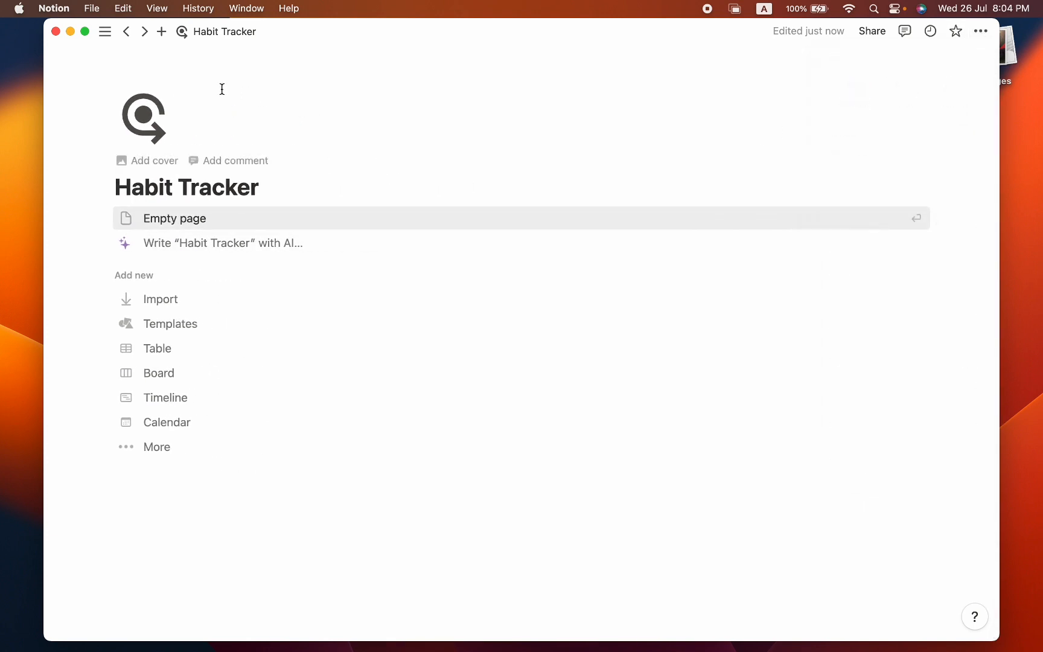
Add a page cover and change it to the solid pale peach colour from the gallery.
left_click(156, 166)
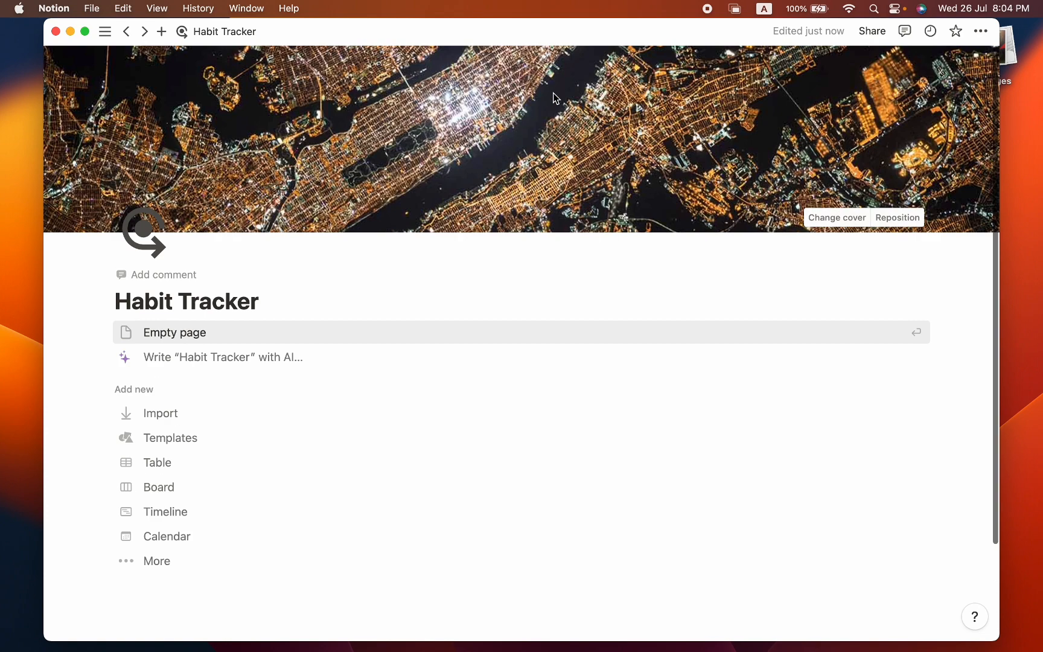
left_click(835, 217)
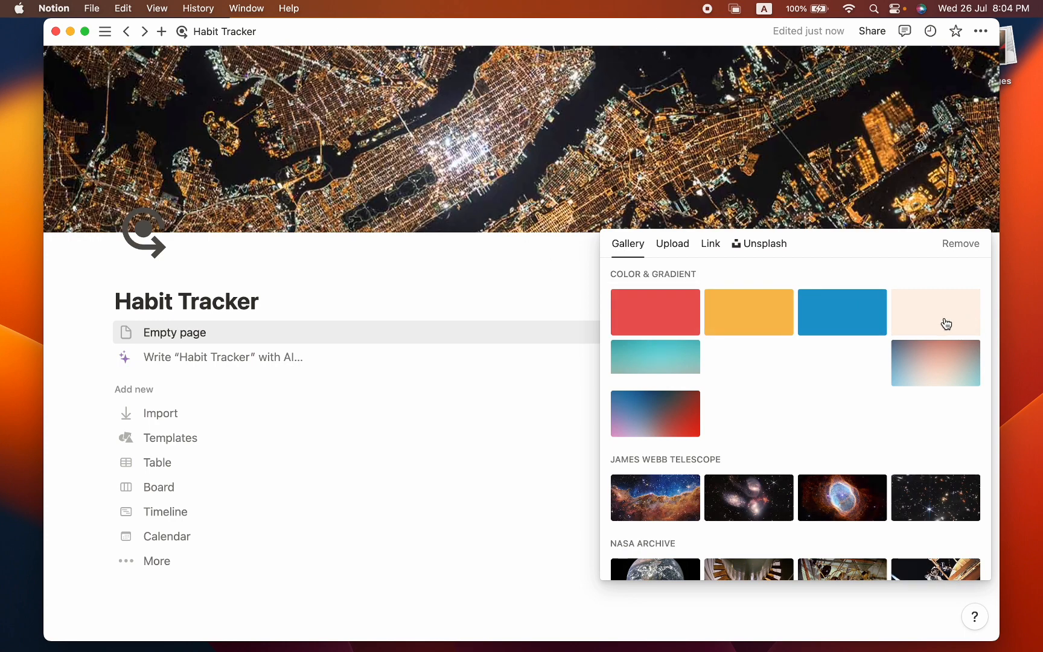
left_click(401, 302)
Insert a divider directly below the Habit Tracker title.
scroll(422, 296, "down", 3)
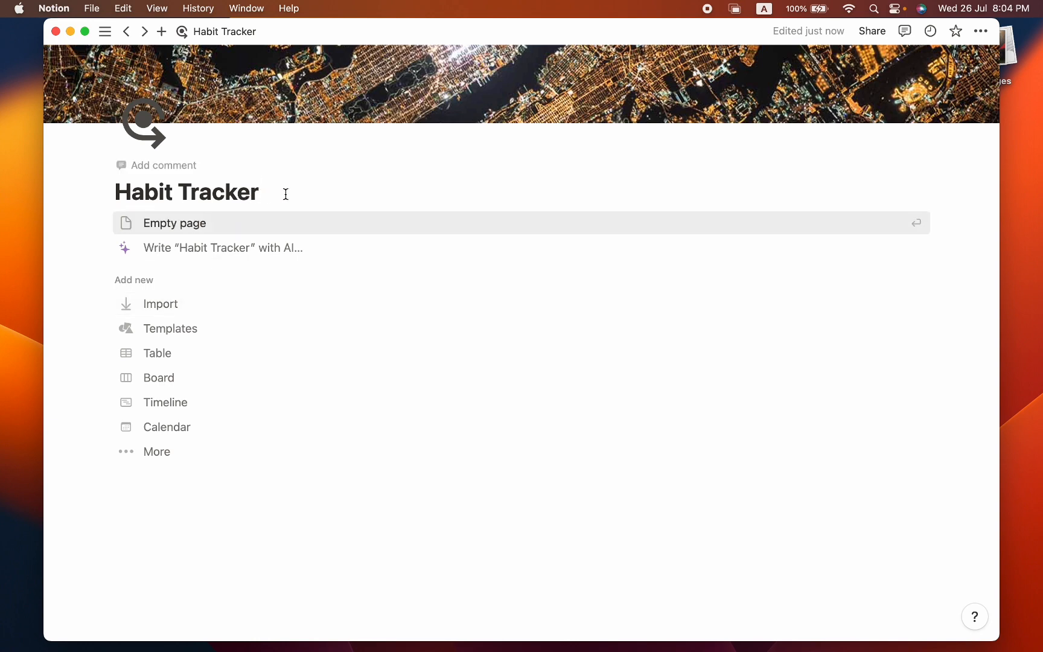
key("Return")
type("/divi")
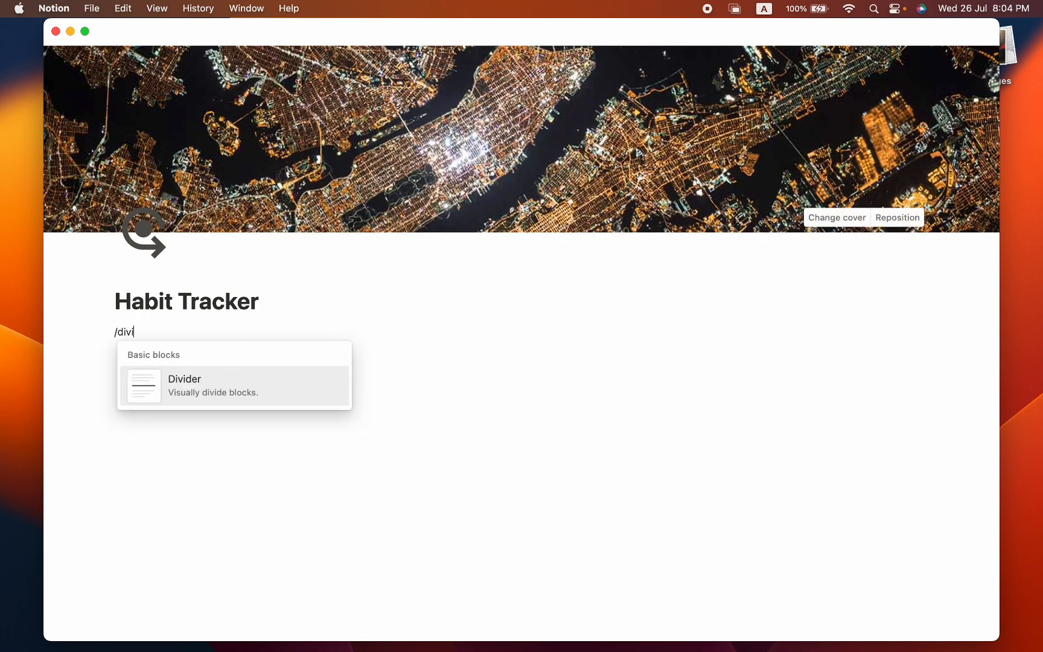
left_click(212, 388)
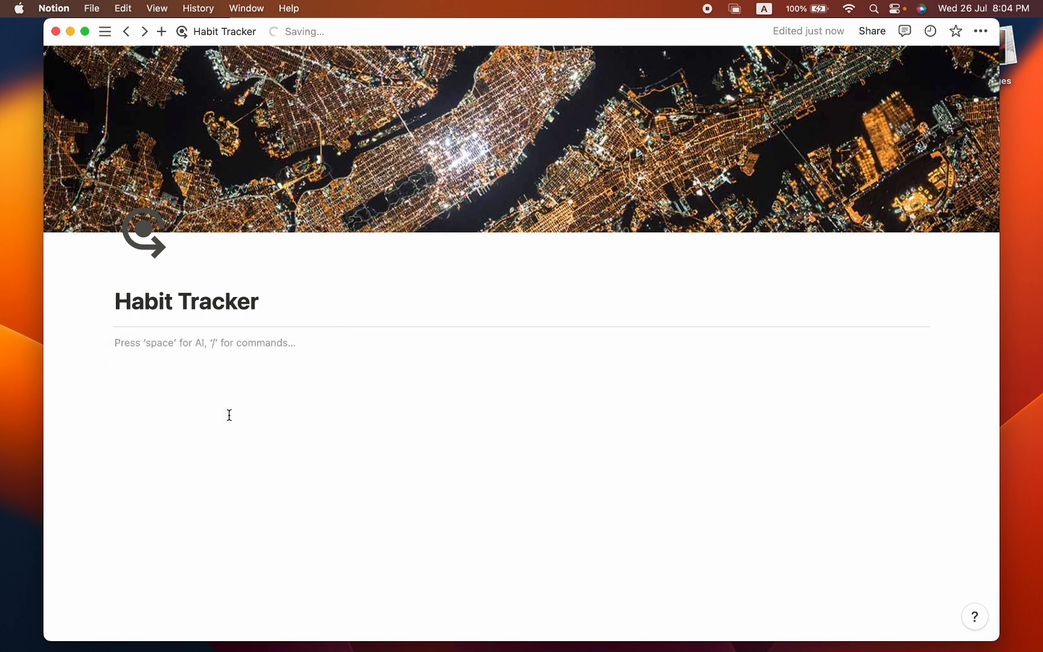
Insert a table view with a new database below the divider and title it "Tracker".
type("/table")
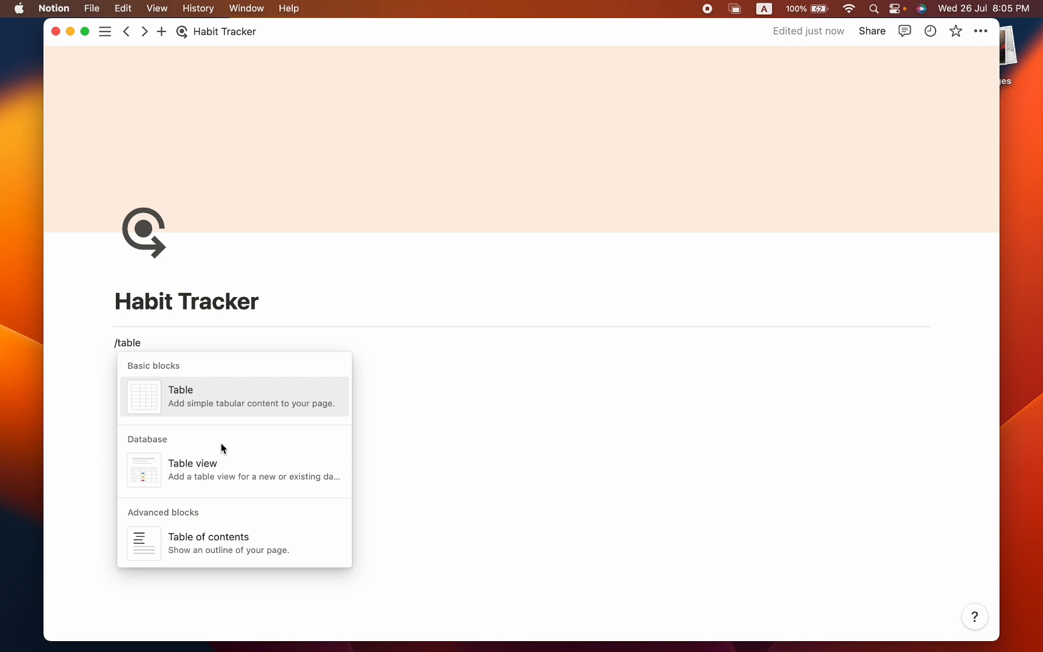
left_click(238, 469)
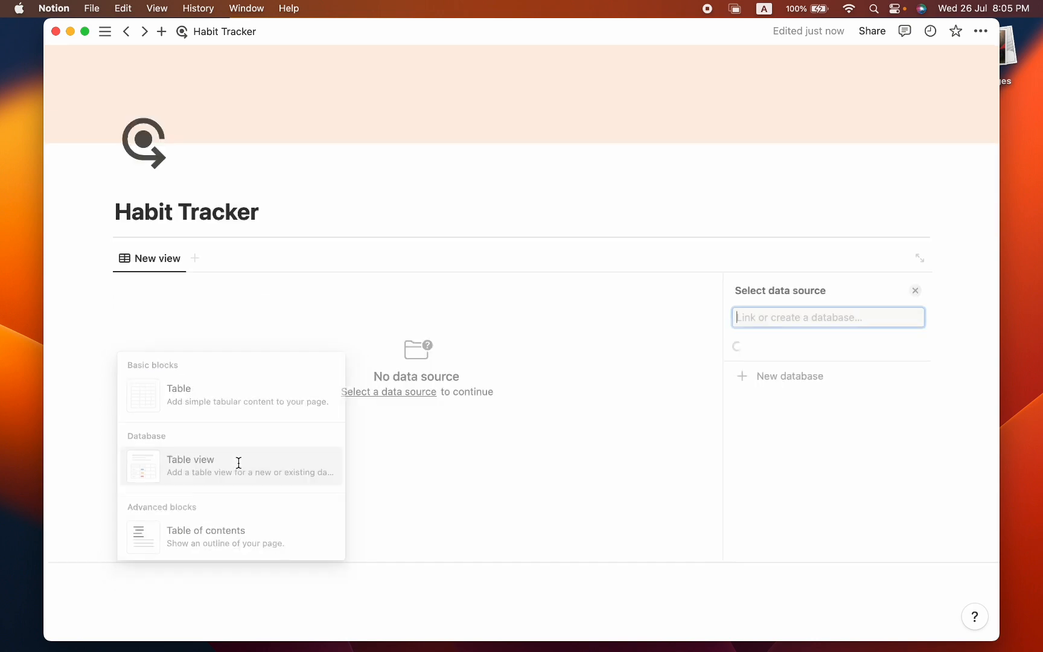
left_click(788, 537)
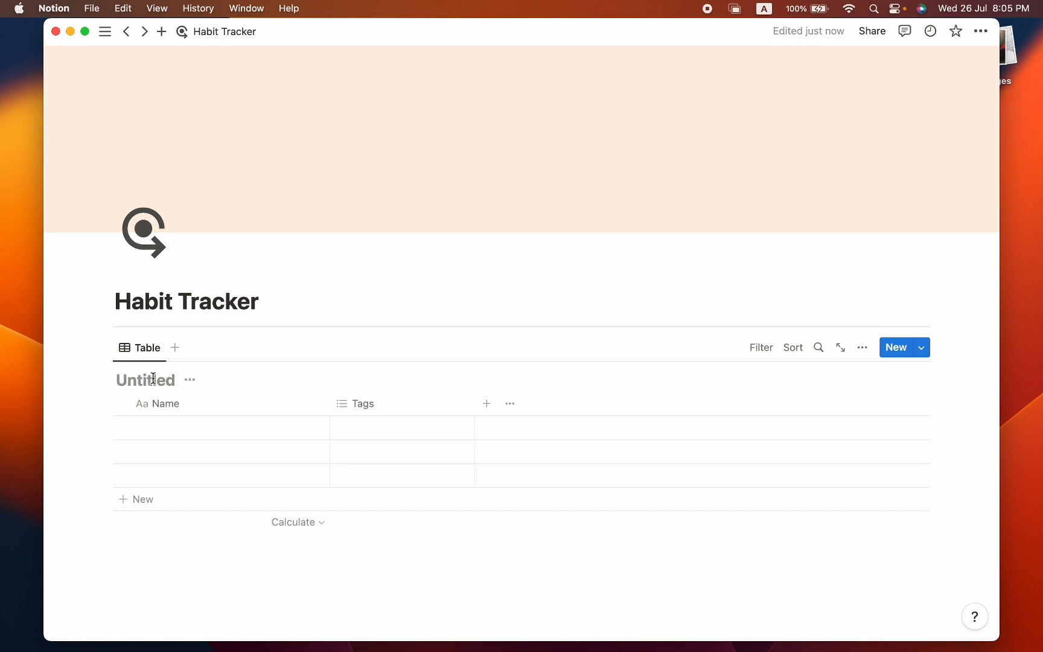
type("Trac")
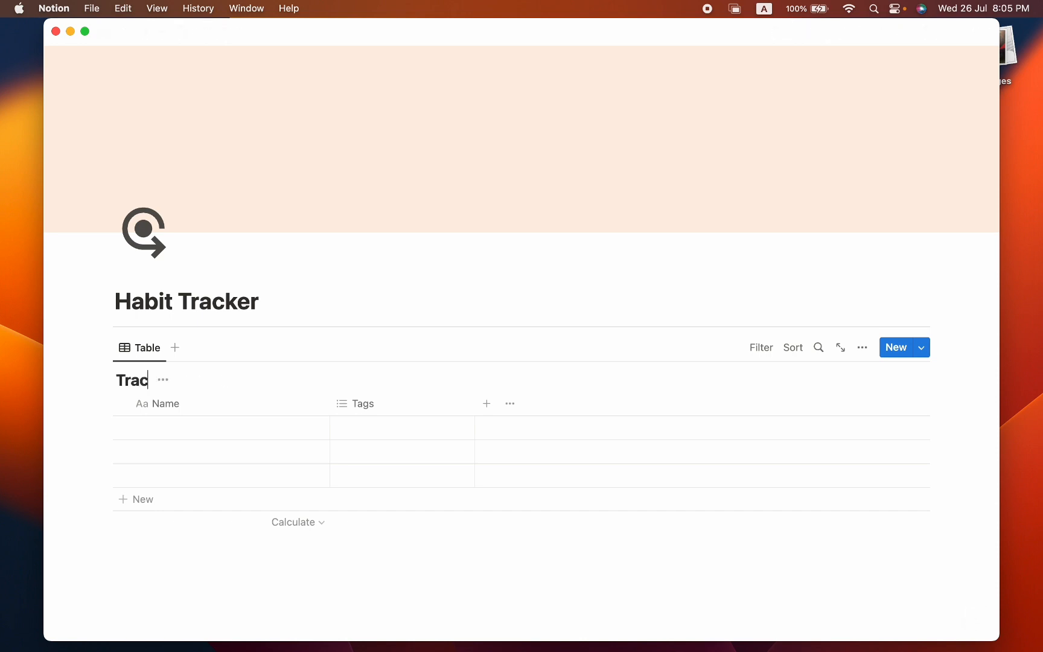
type("ker")
key("super+a")
key("Right")
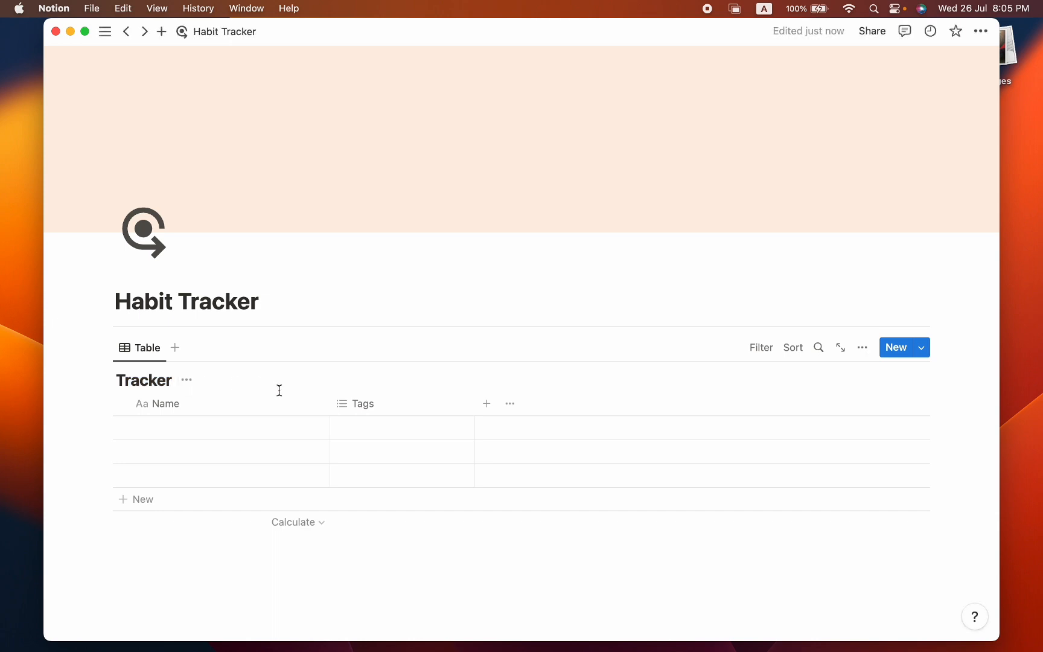
Delete the Tags property from the Tracker database.
left_click(414, 411)
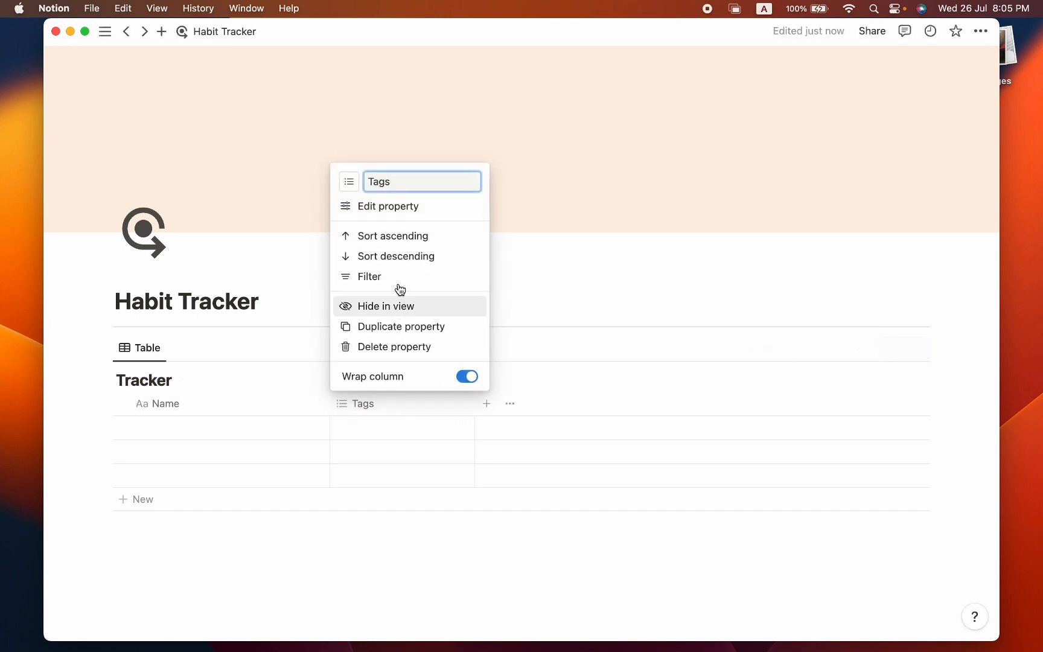
left_click(375, 346)
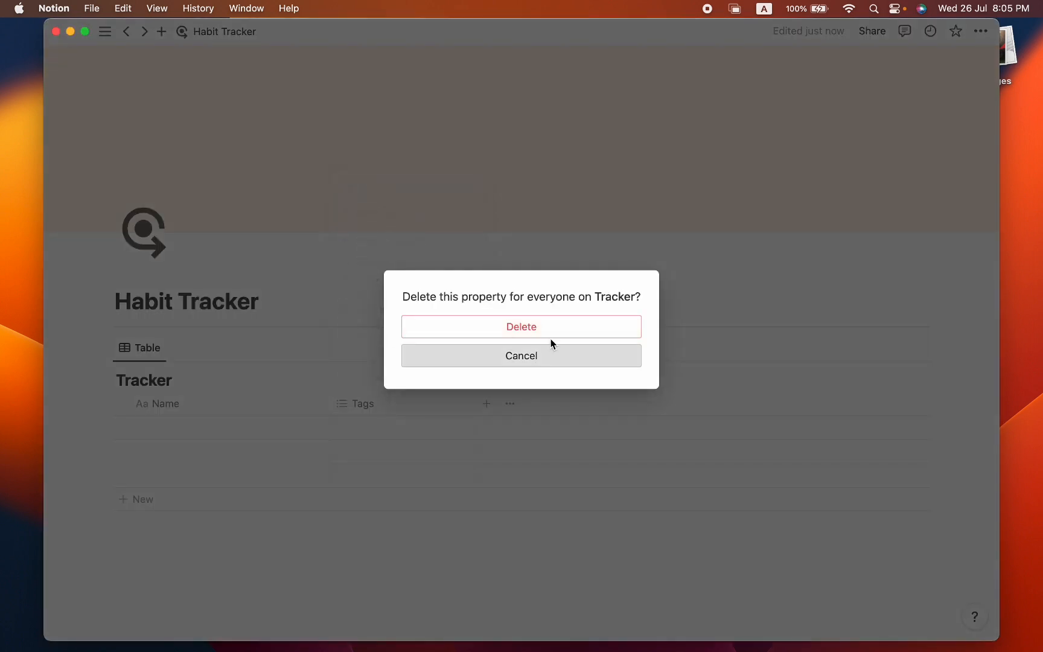
left_click(550, 334)
Name the first row of the Tracker table "Daily Journal".
left_click(221, 425)
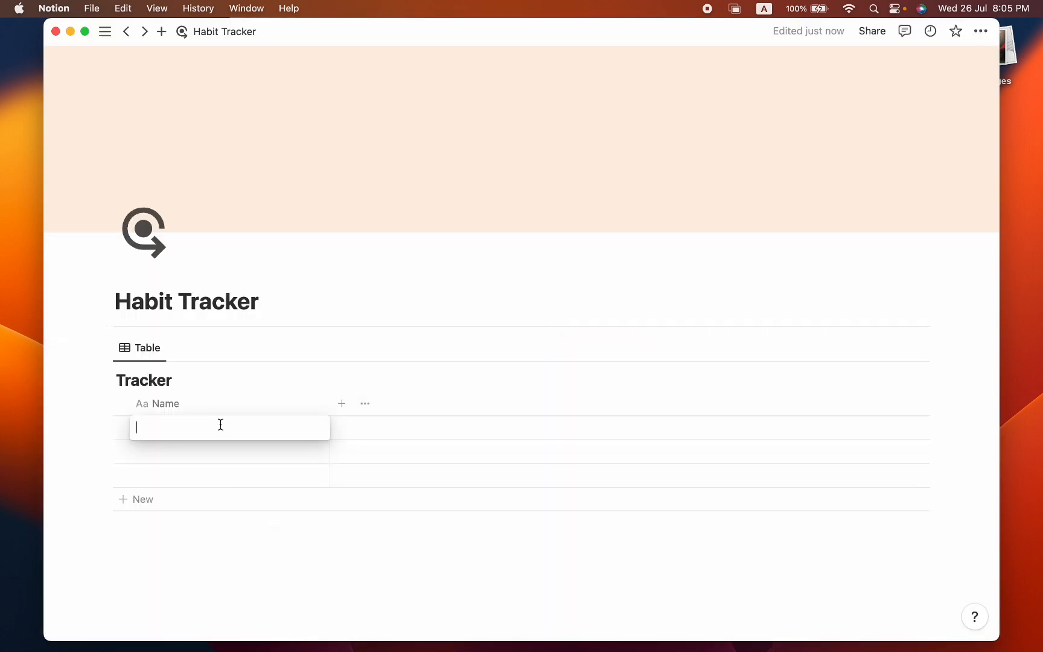
type("Daily Journal")
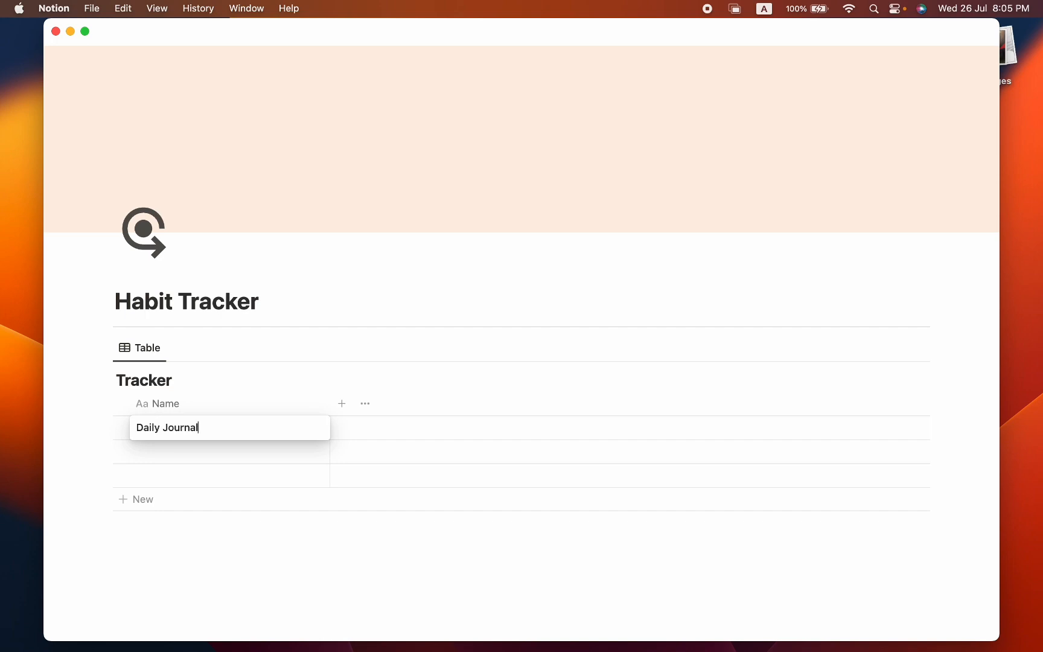
key("Return")
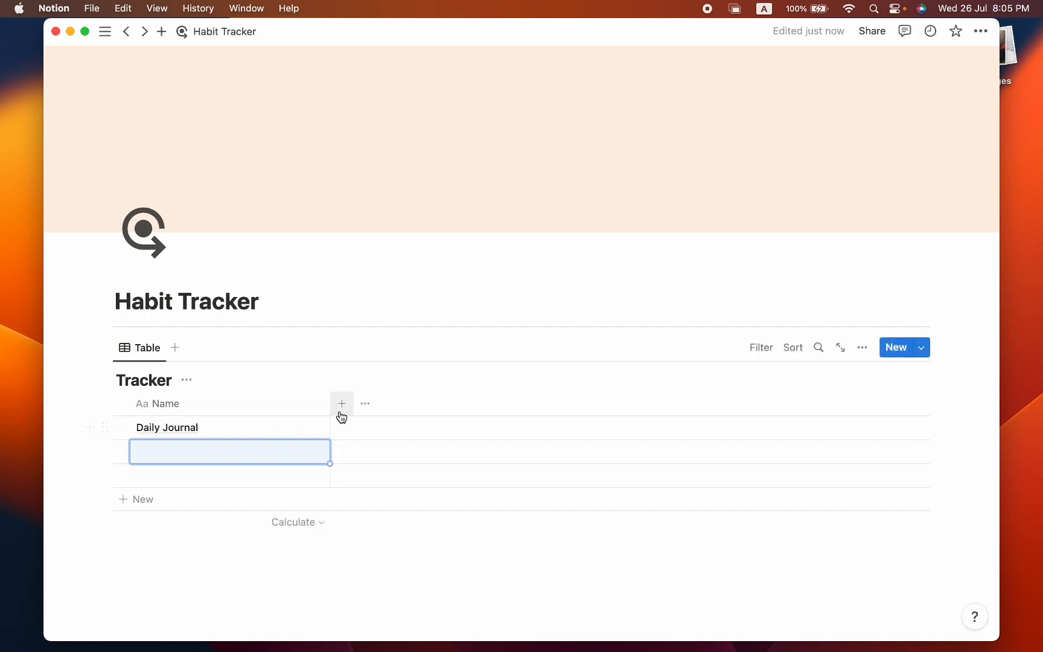
Add a Checkbox property to the Tracker table and rename it "Pray".
left_click(341, 404)
scroll(803, 468, "down", 3)
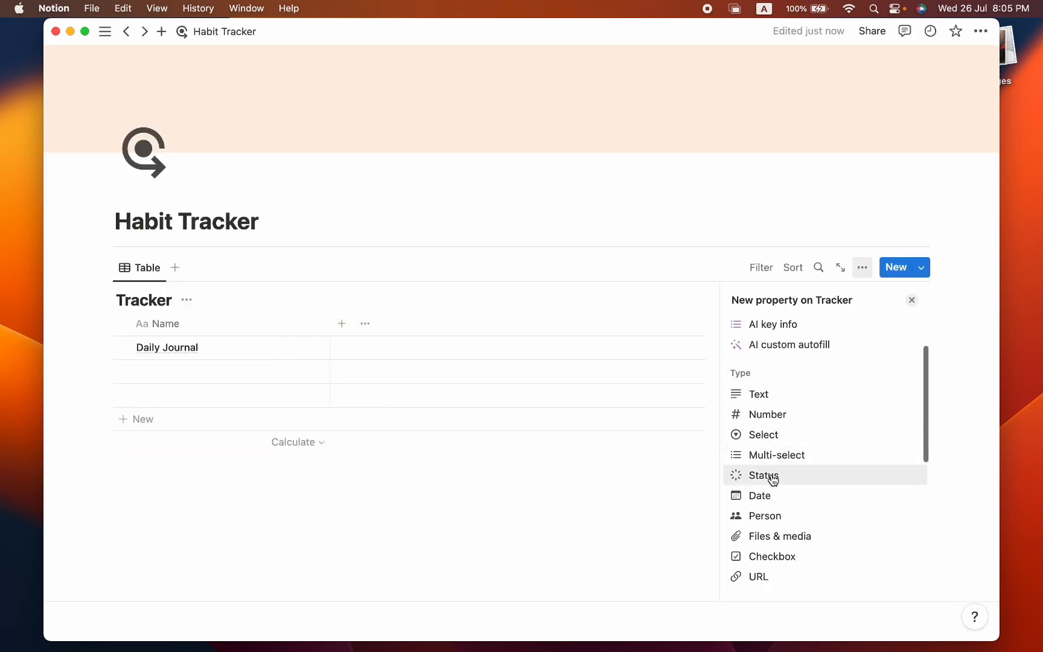
scroll(786, 481, "down", 2)
left_click(784, 496)
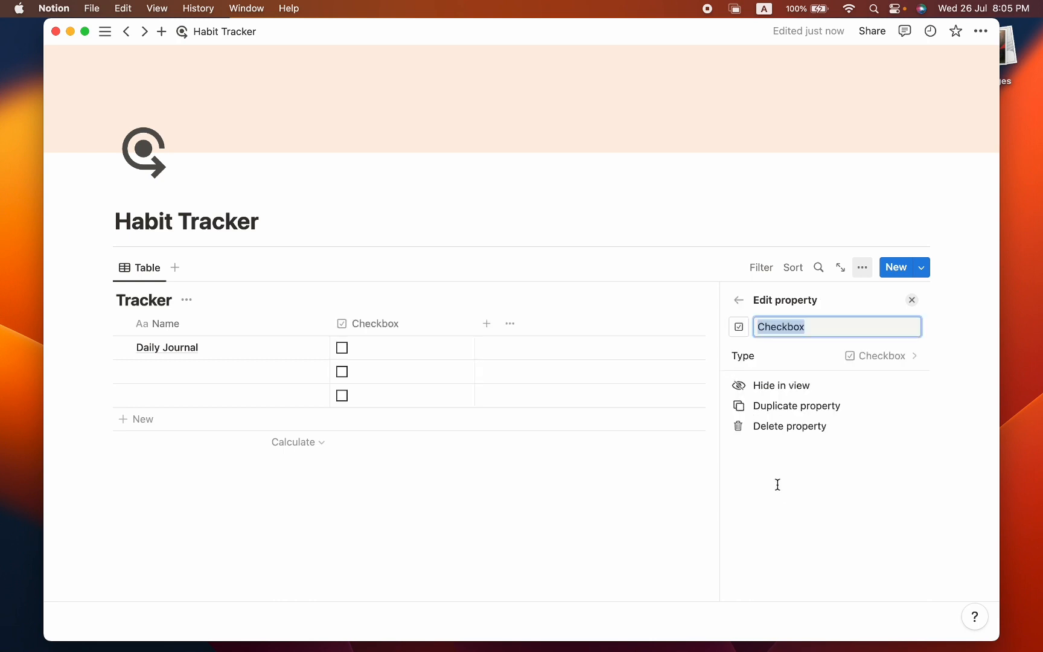
left_click(380, 324)
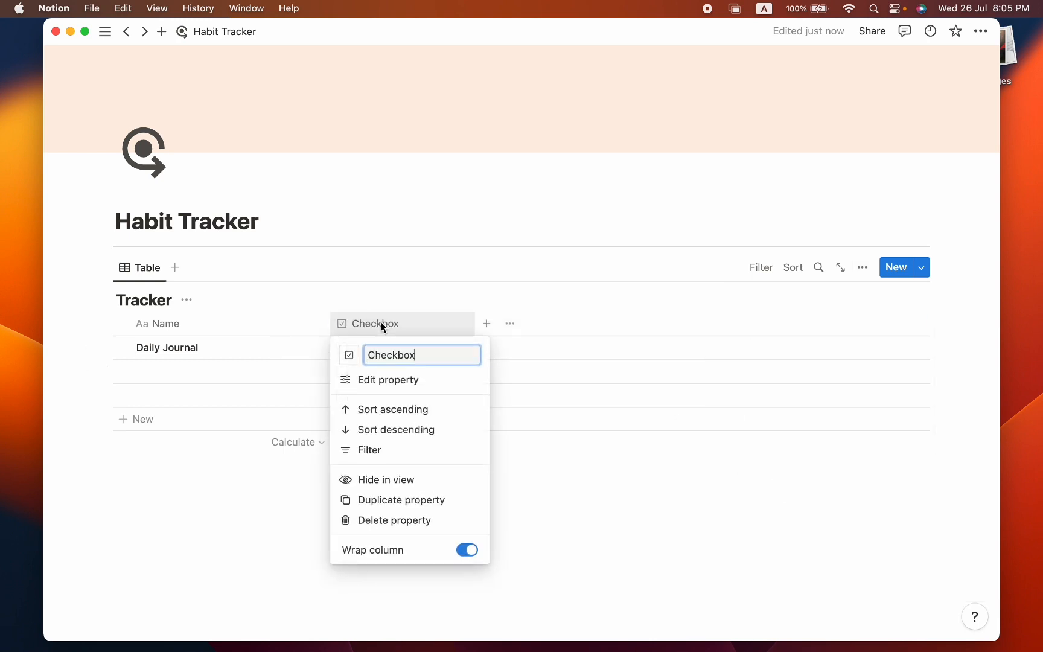
key("super+a")
type("P")
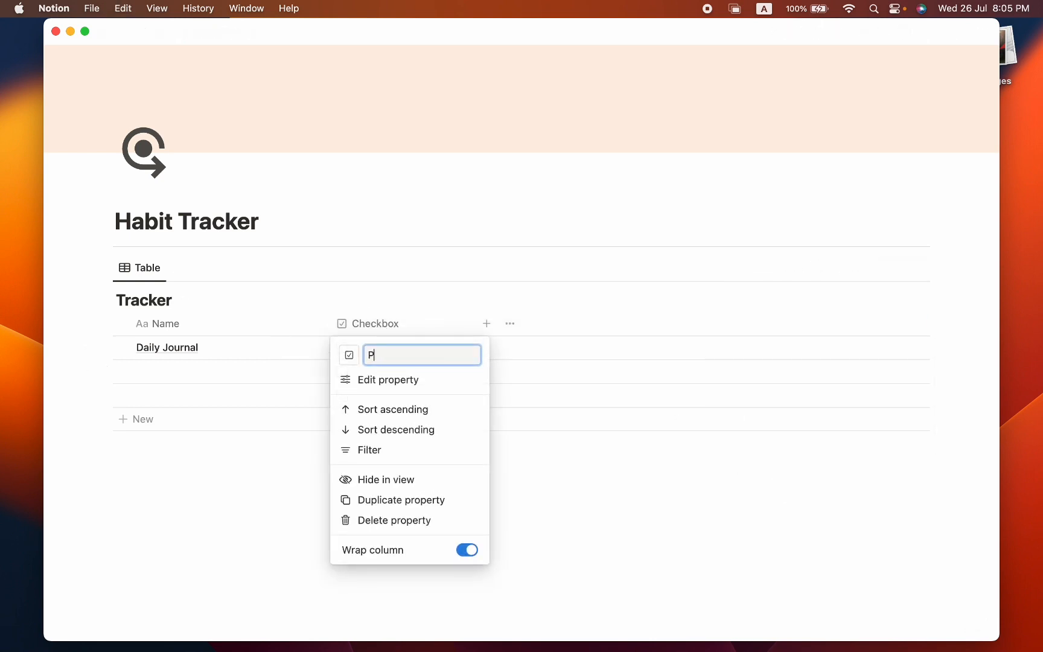
key("Return")
Duplicate the Pray checkbox property four times and narrow the original Pray column to fit its name.
left_click(396, 326)
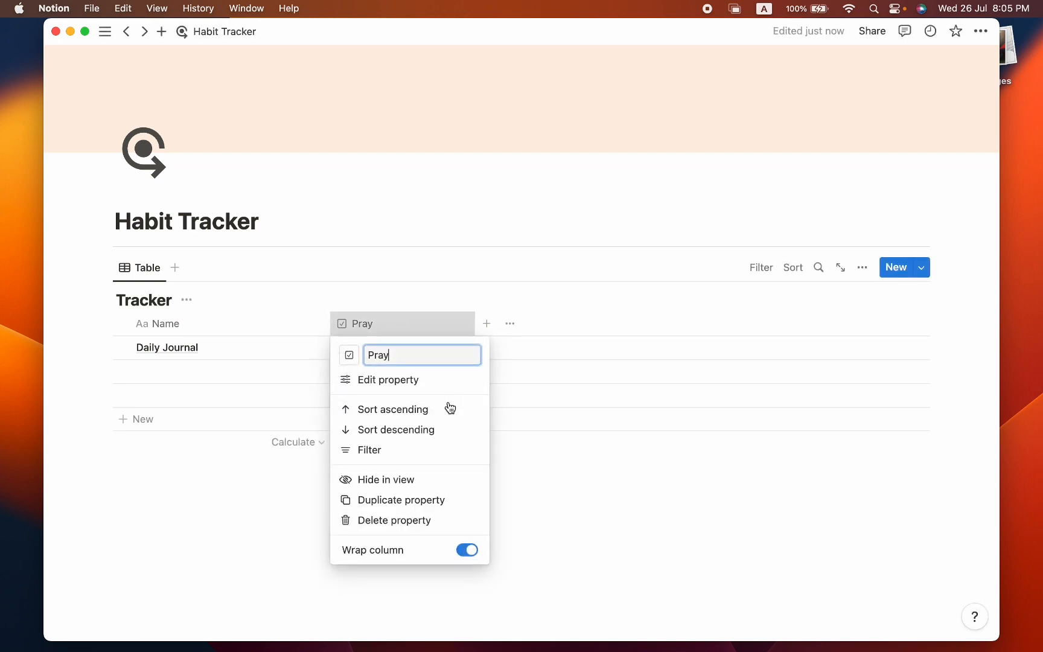
left_click(384, 507)
left_click(391, 324)
left_click(409, 501)
left_click(396, 326)
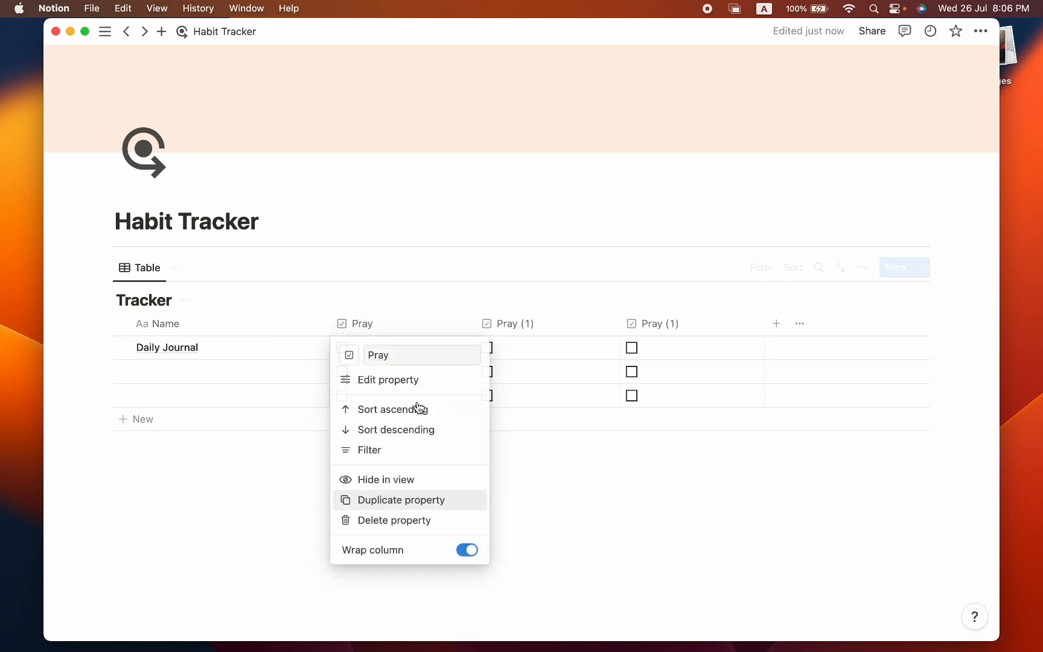
left_click(410, 500)
left_click(411, 329)
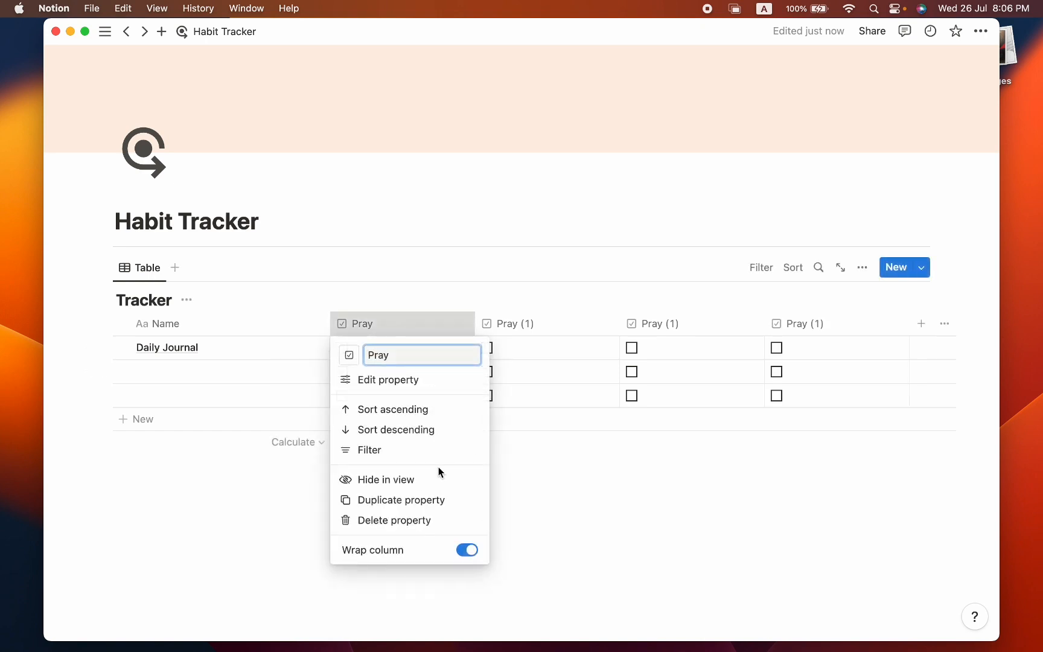
left_click(415, 500)
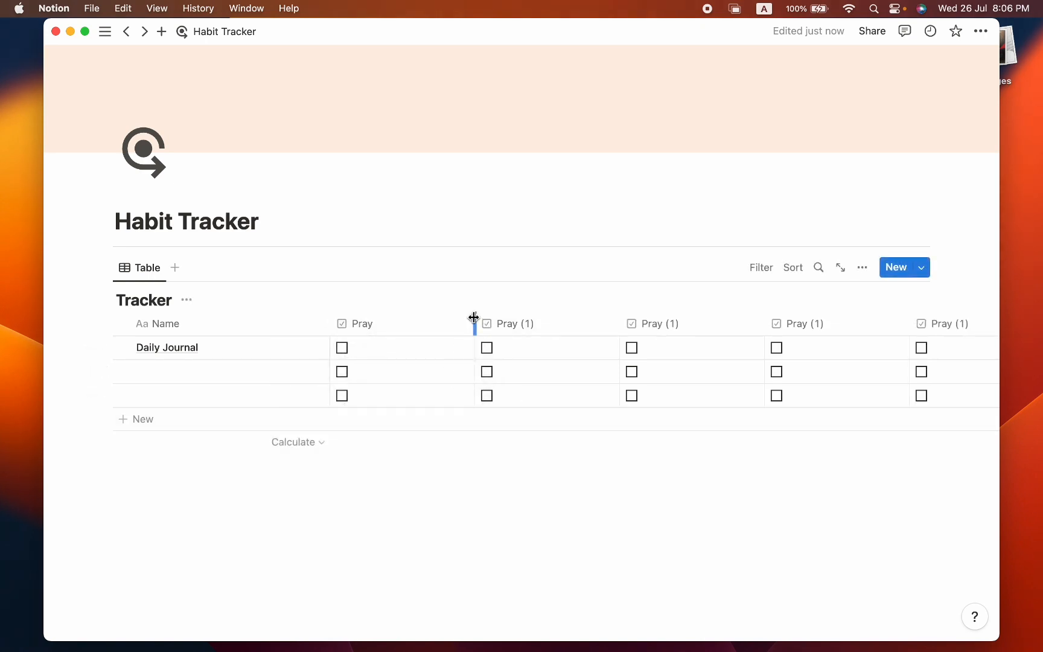
left_click_drag(473, 319, 389, 314)
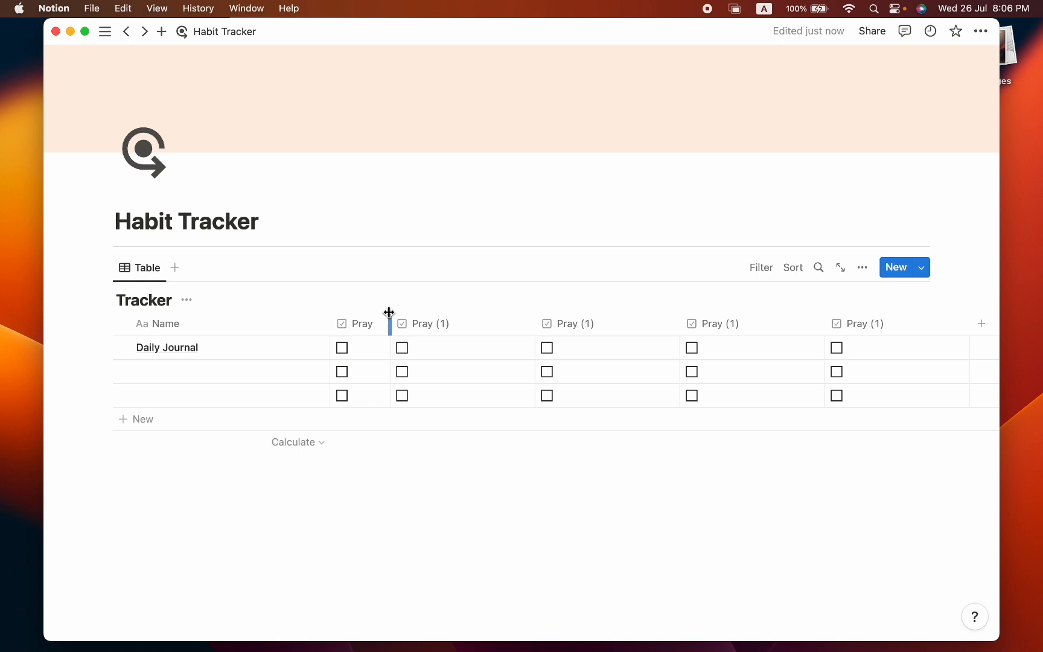
Rename the first copy of the Pray property as "Diet".
left_click(448, 327)
key("super+a")
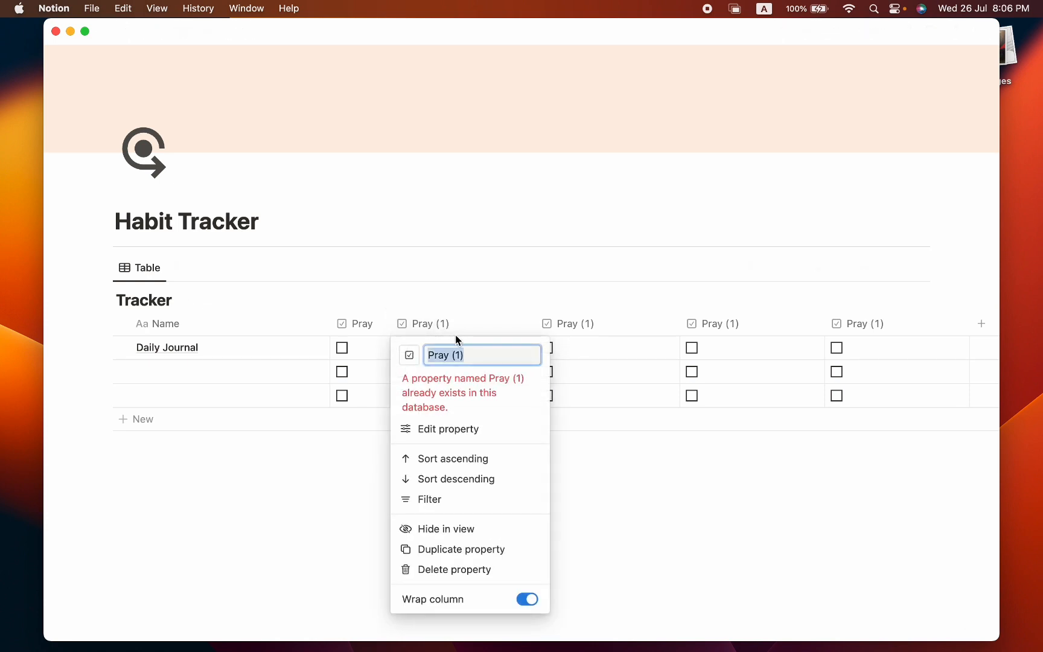
type("Diet")
key("Return")
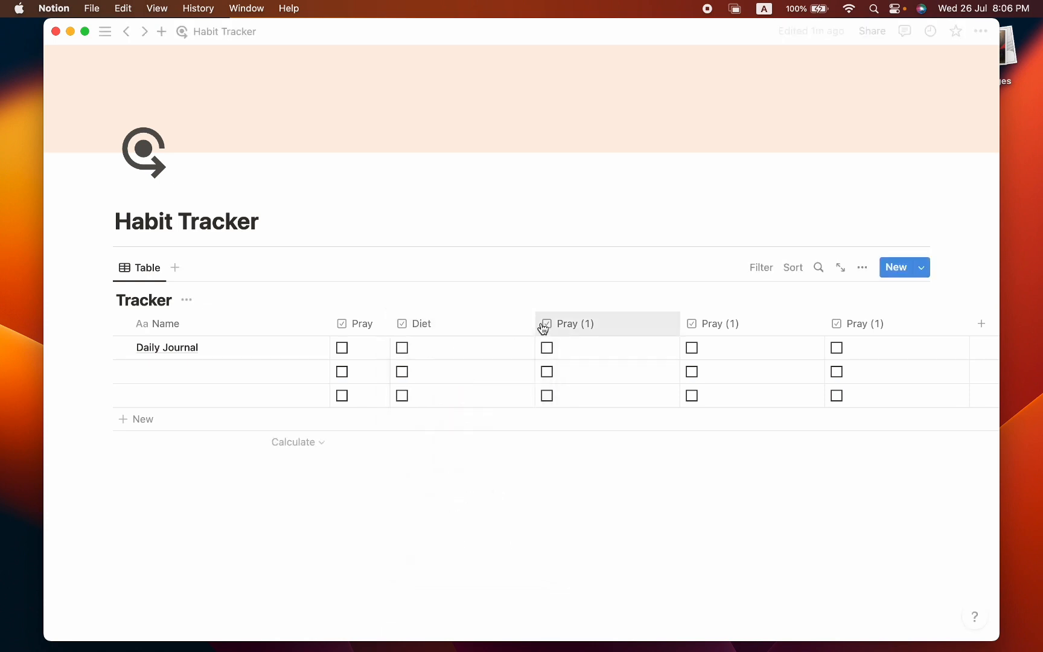
Rename the Pray copy next to Diet as "Read".
left_click(560, 325)
key("super+a")
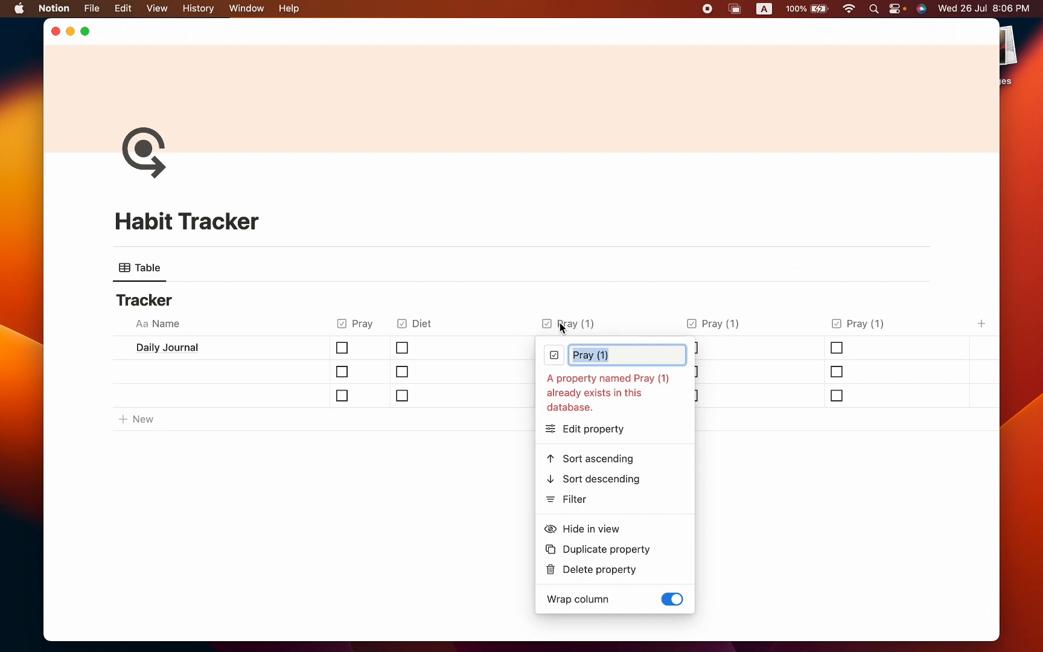
type("Read")
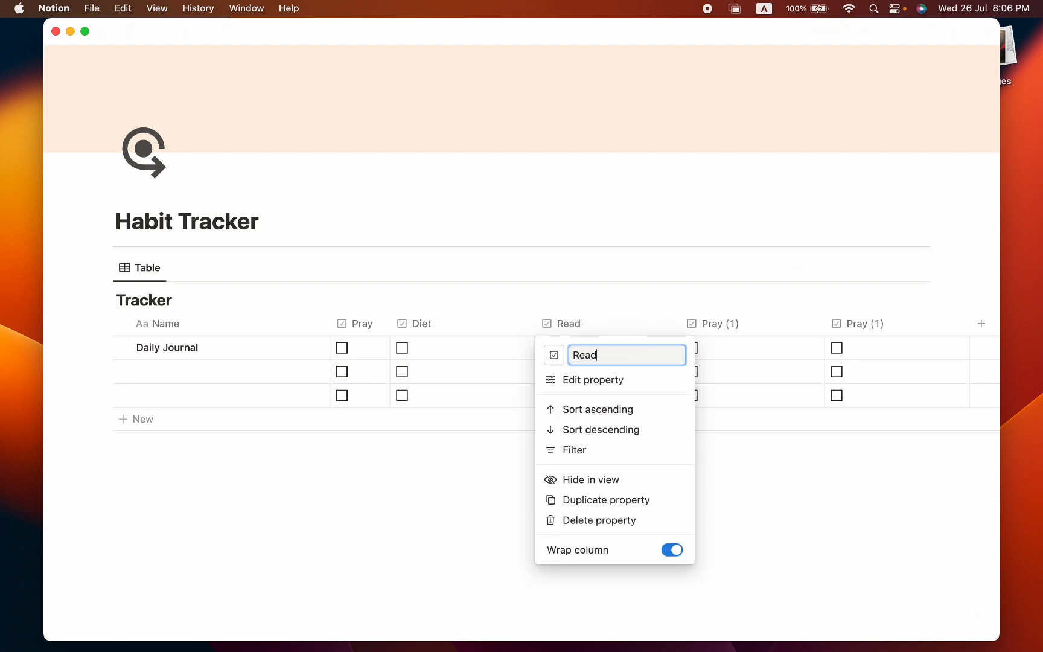
key("Return")
Rename the Pray copy next to Read as "Daily Task".
left_click(723, 327)
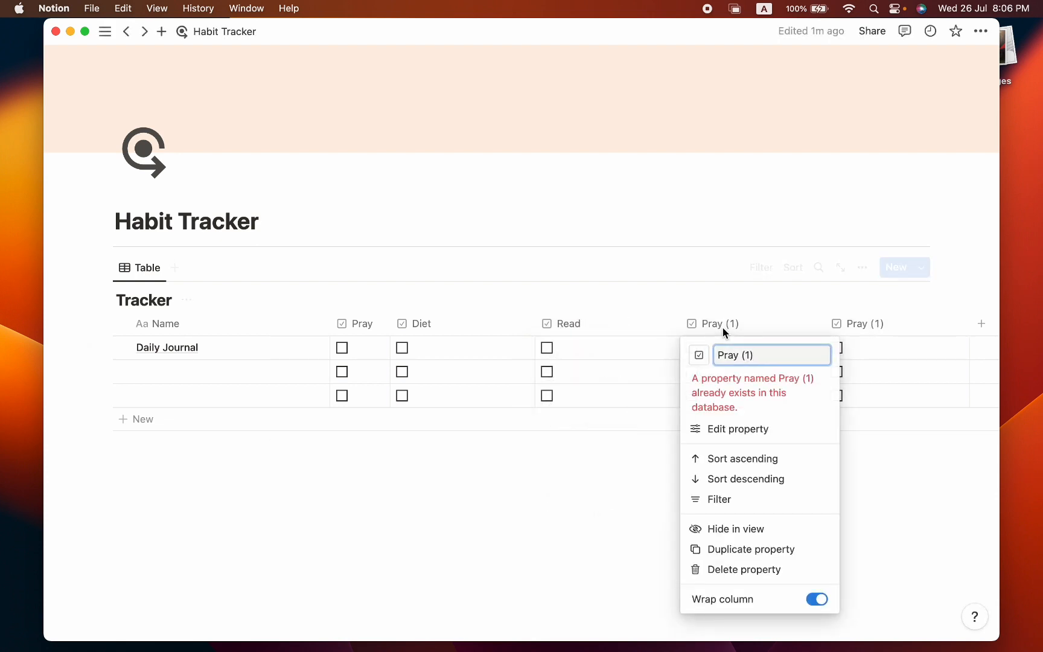
type("Da")
key("super+a")
key("BackSpace")
type("Dail")
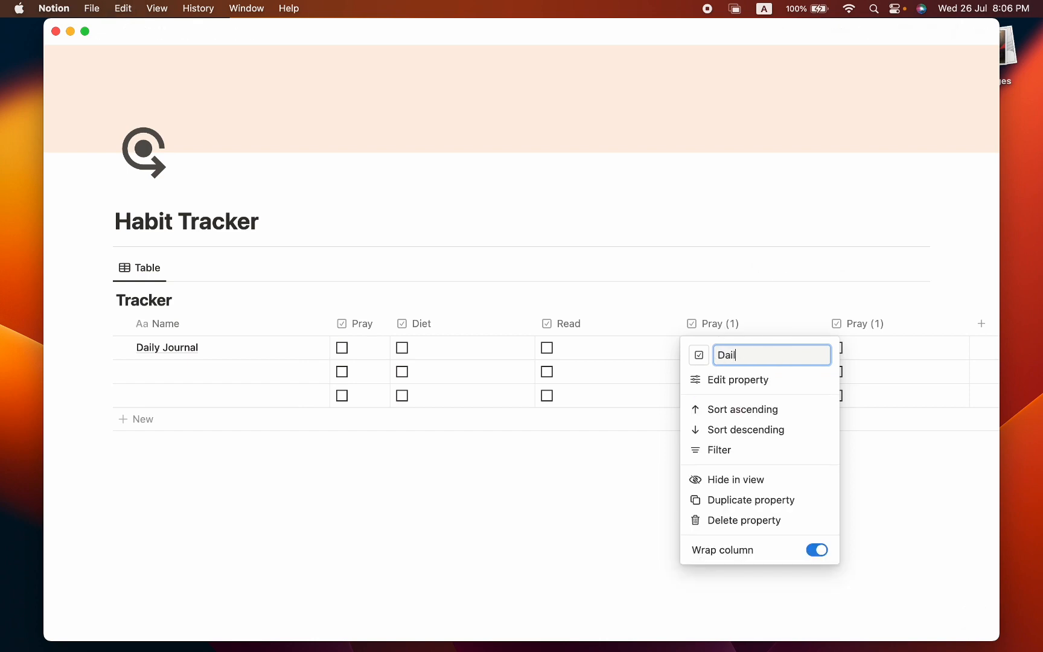
key("Return")
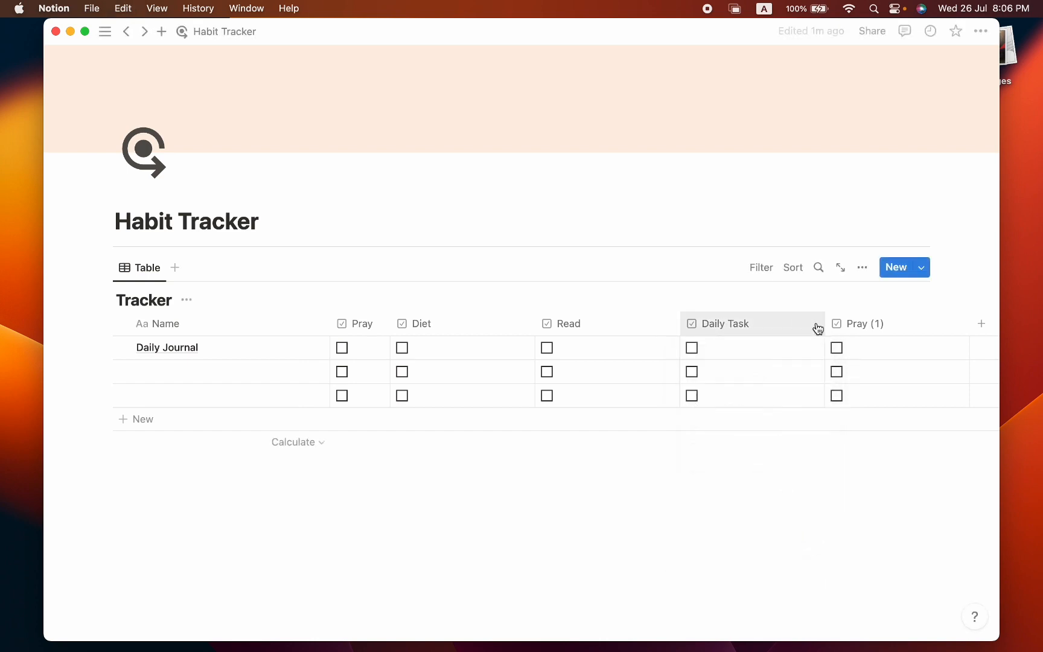
Rename the last remaining Pray copy as "Perfect Sleep".
left_click(848, 323)
key("super+a")
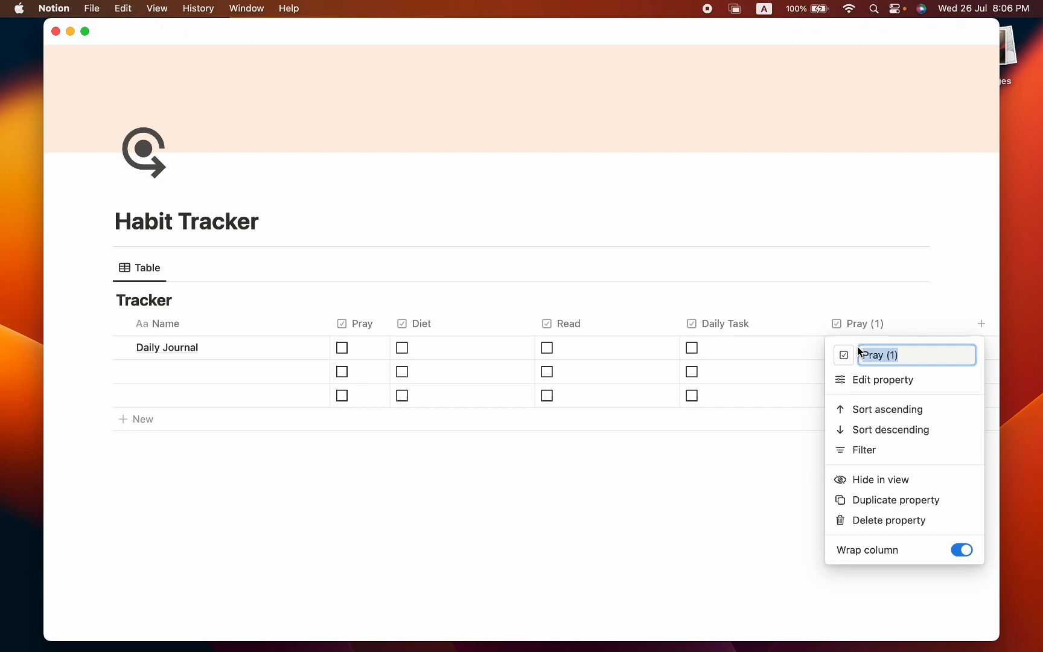
key("BackSpace")
type("Perfect Sleep")
key("Return")
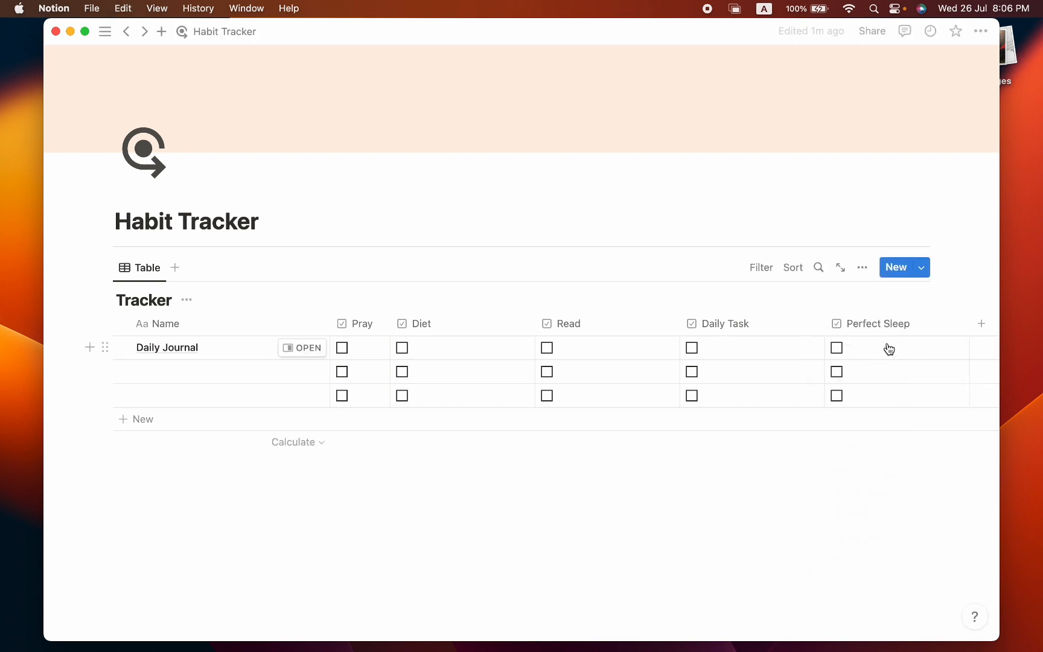
Narrow the Diet, Read, Daily Task and Perfect Sleep columns so each fits closely around its heading.
scroll(896, 348, "right", 1)
scroll(899, 346, "left", 1)
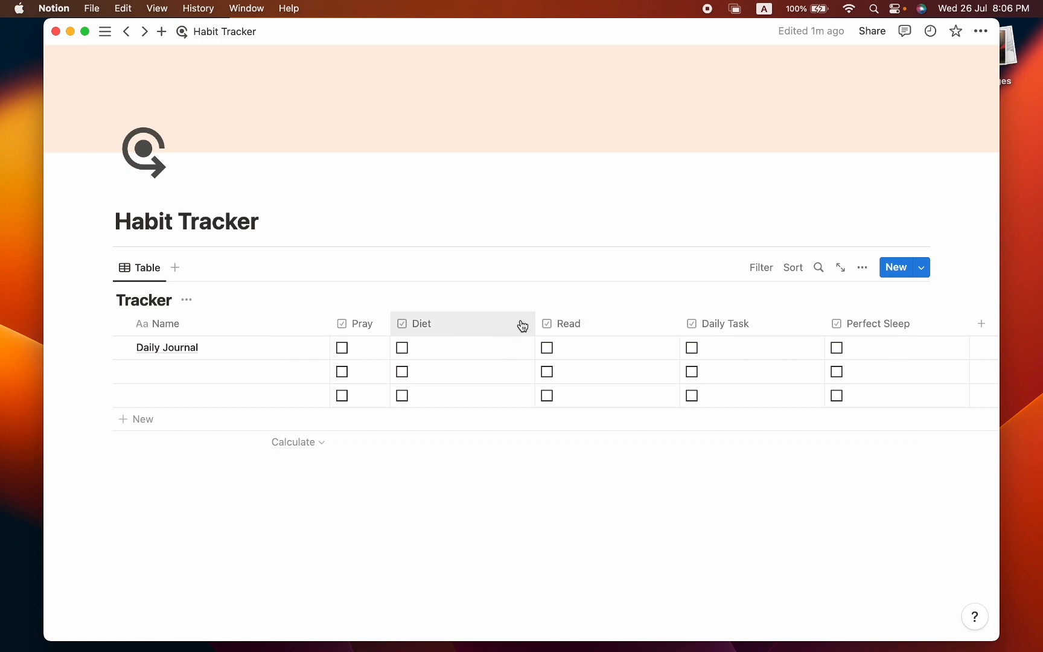
left_click_drag(532, 320, 444, 321)
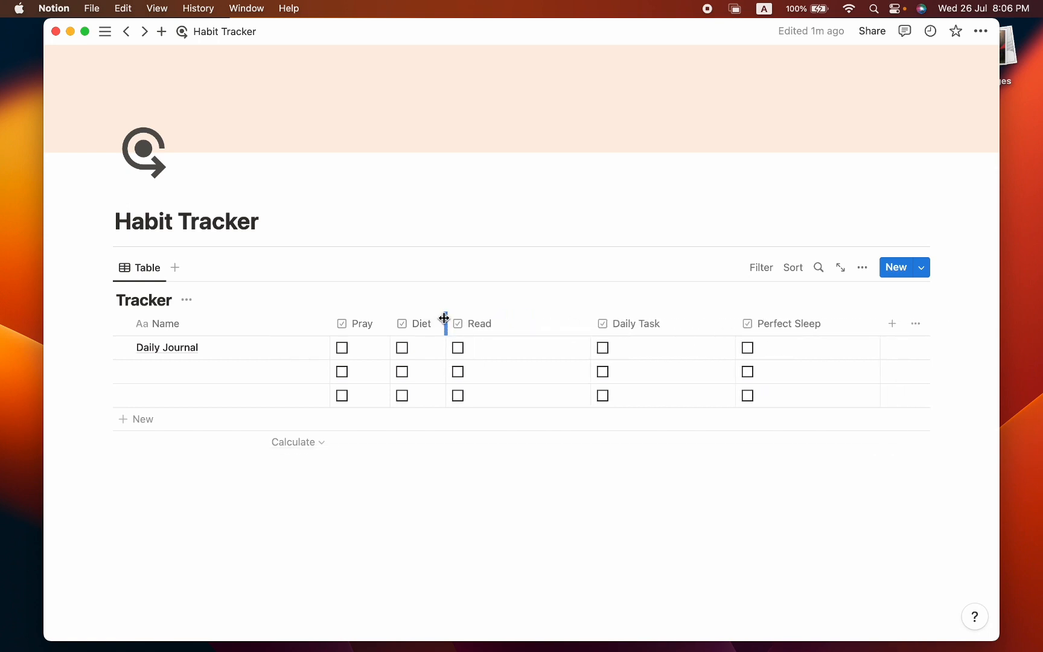
left_click_drag(590, 319, 516, 322)
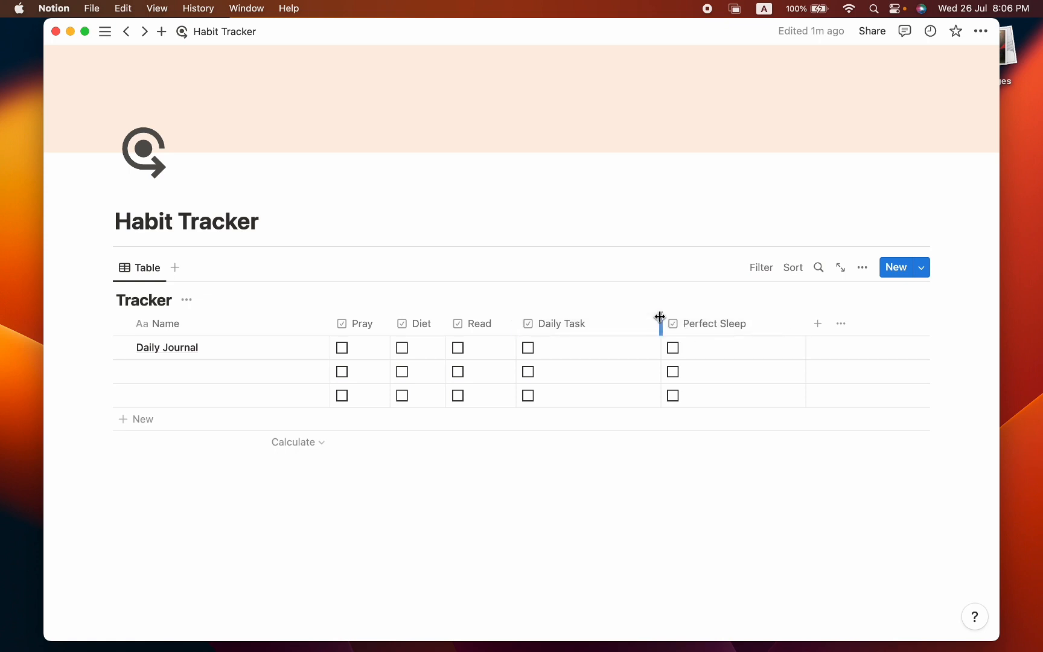
left_click_drag(660, 317, 604, 321)
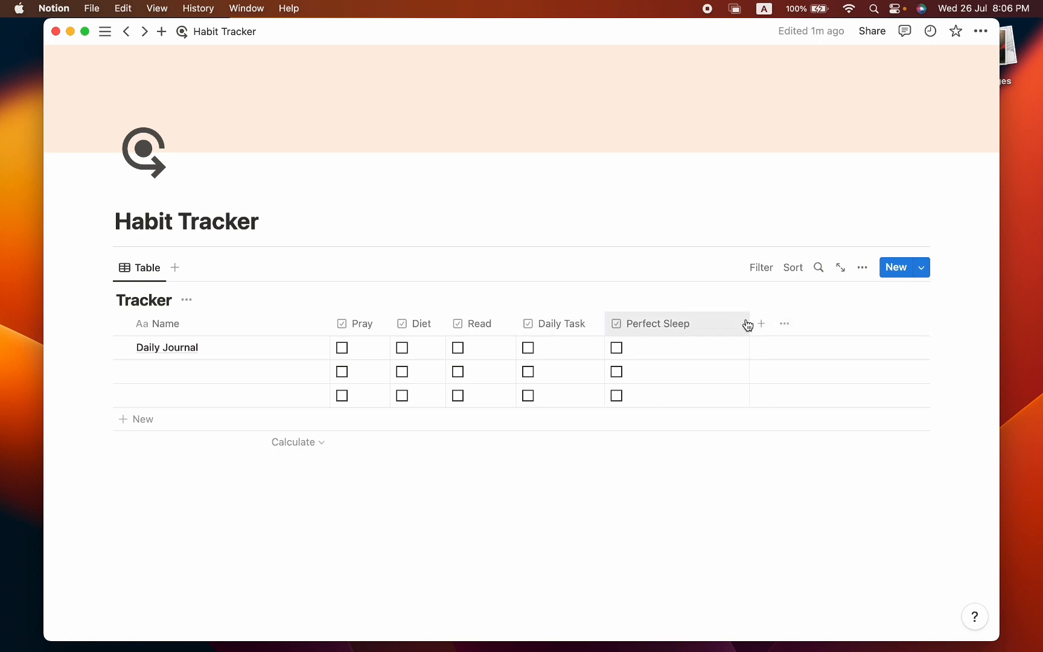
left_click_drag(748, 321, 699, 324)
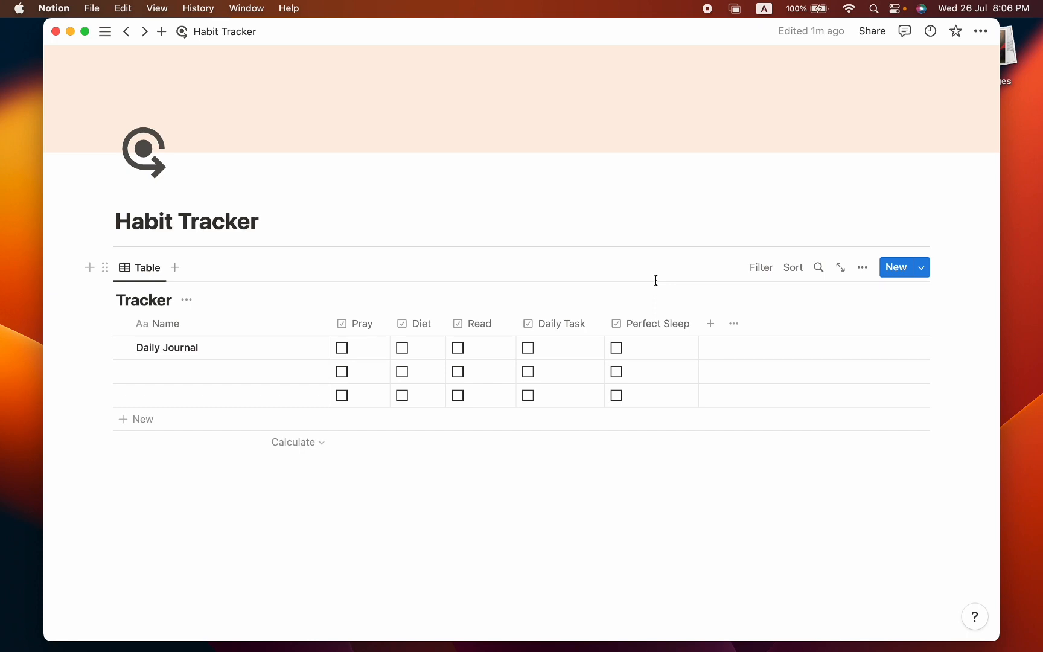
Create a new template for the Tracker database and title it "Daily Journal".
left_click(923, 272)
left_click(807, 362)
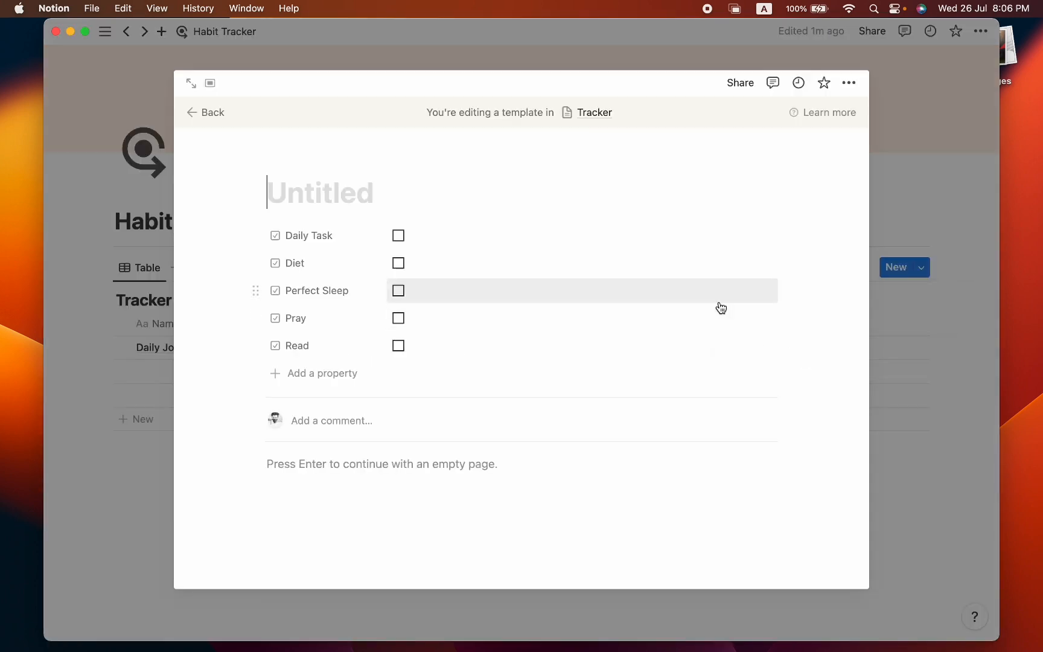
type("Daily ")
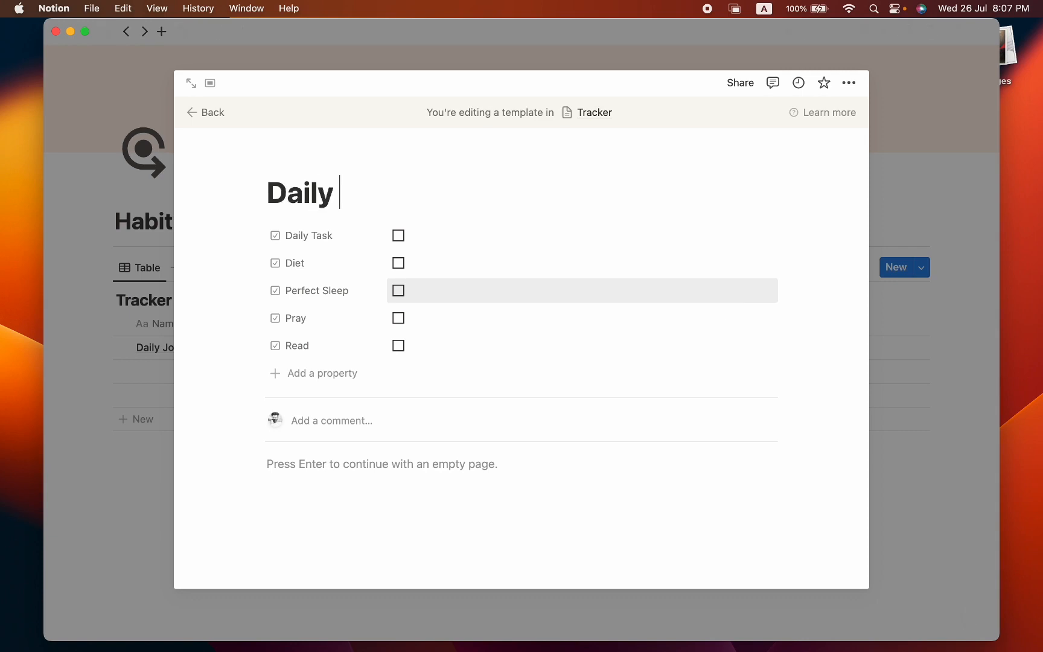
type("Journal")
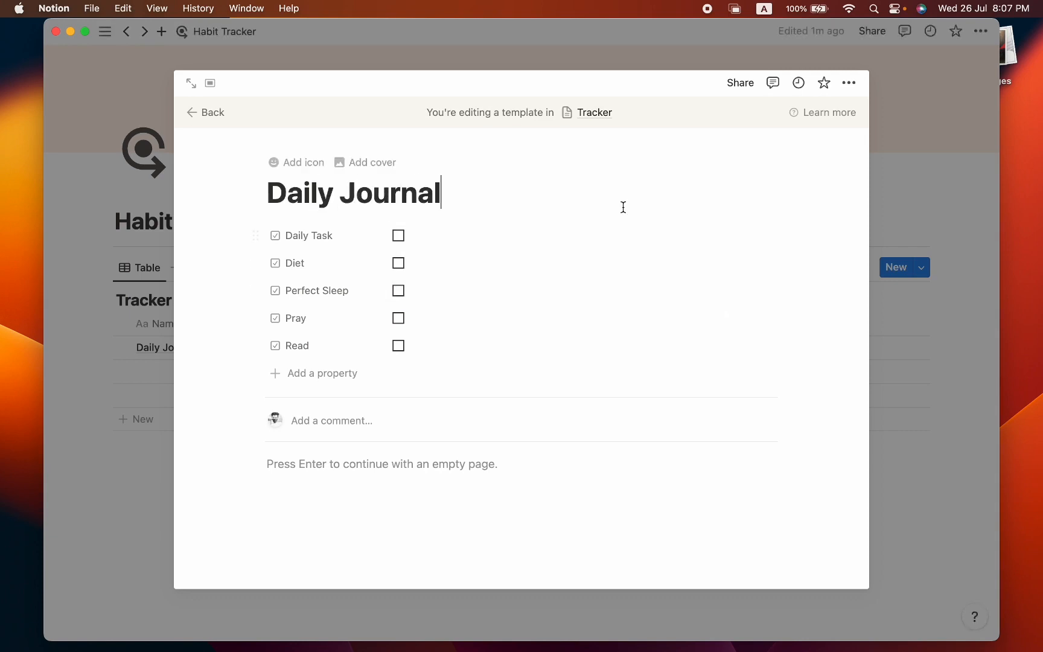
Give the Daily Journal template the pencil emoji as its icon and close the template.
left_click(306, 163)
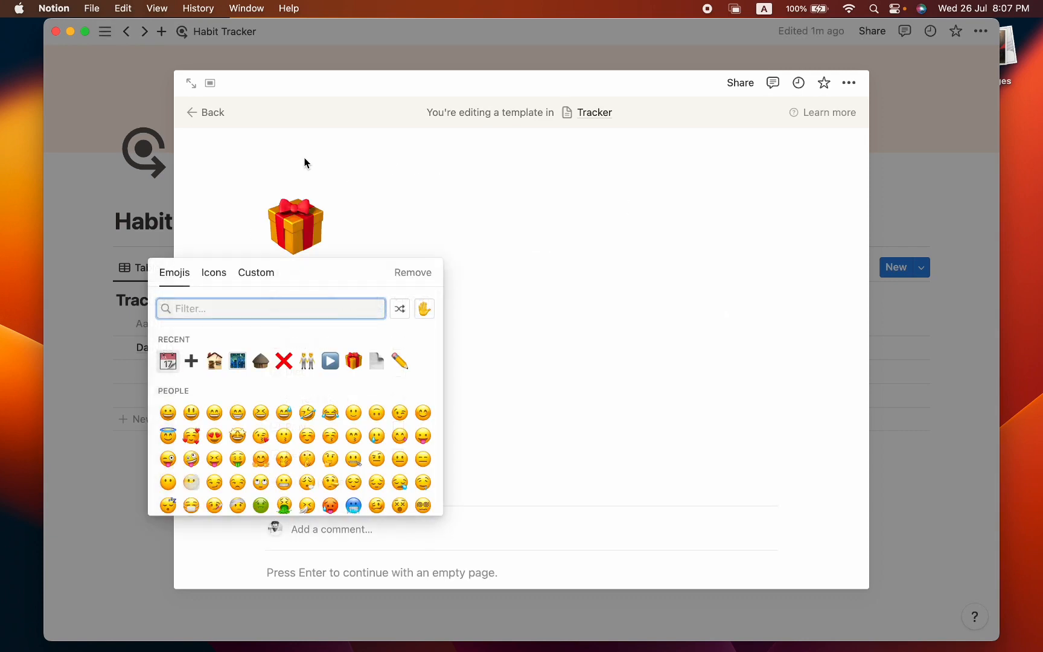
type("jour")
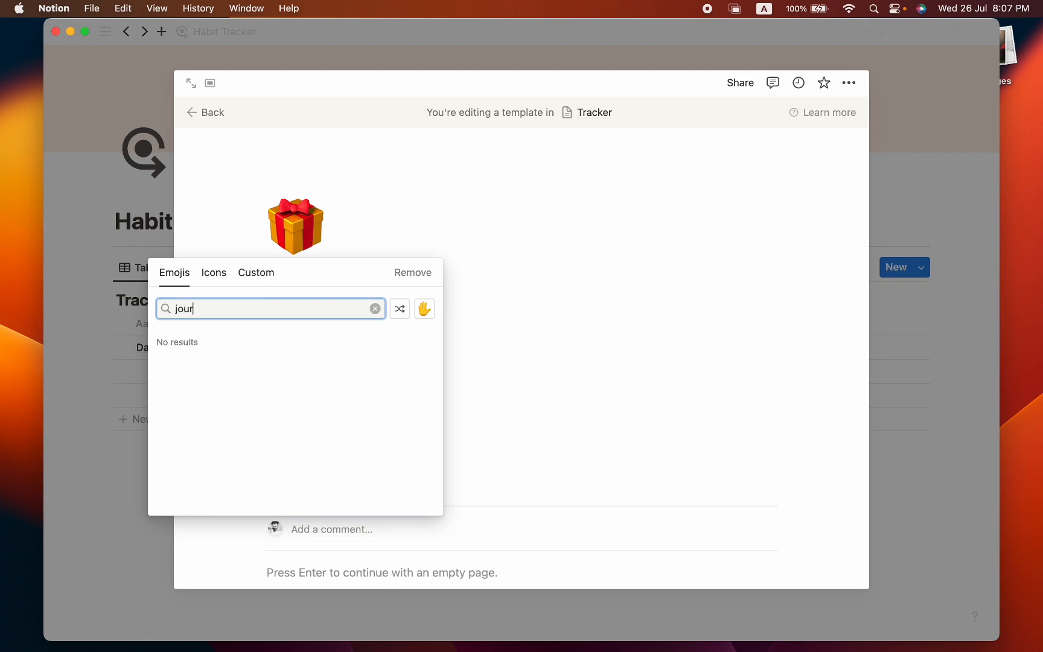
type("n")
key("BackSpace")
key("BackSpace")
key("BackSpace")
key("BackSpace")
key("BackSpace")
type("wr")
key("BackSpace")
key("BackSpace")
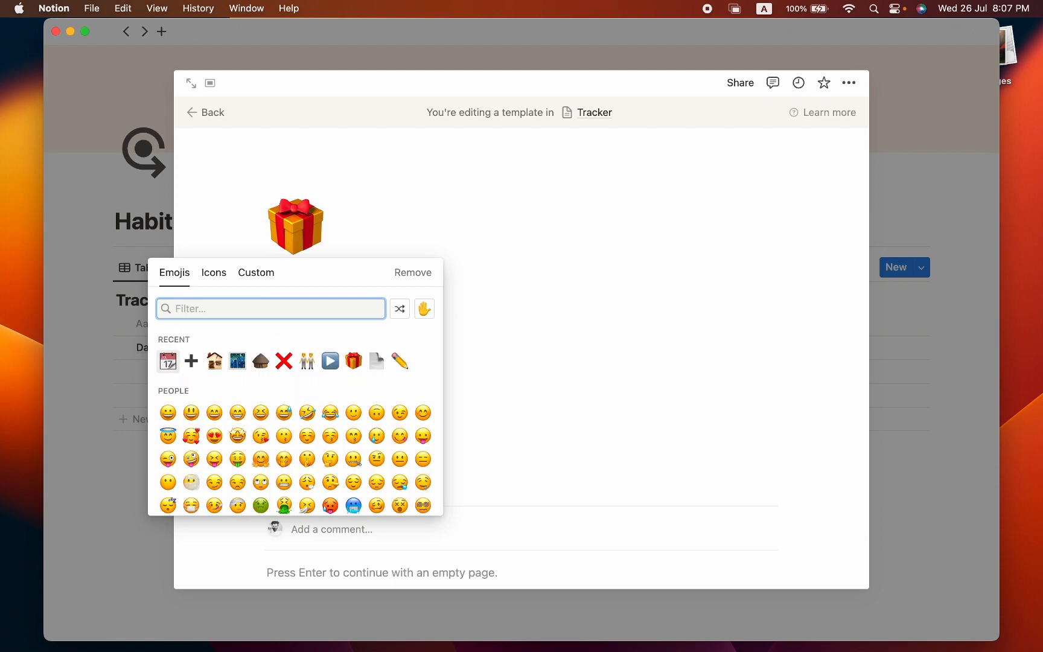
type("pen")
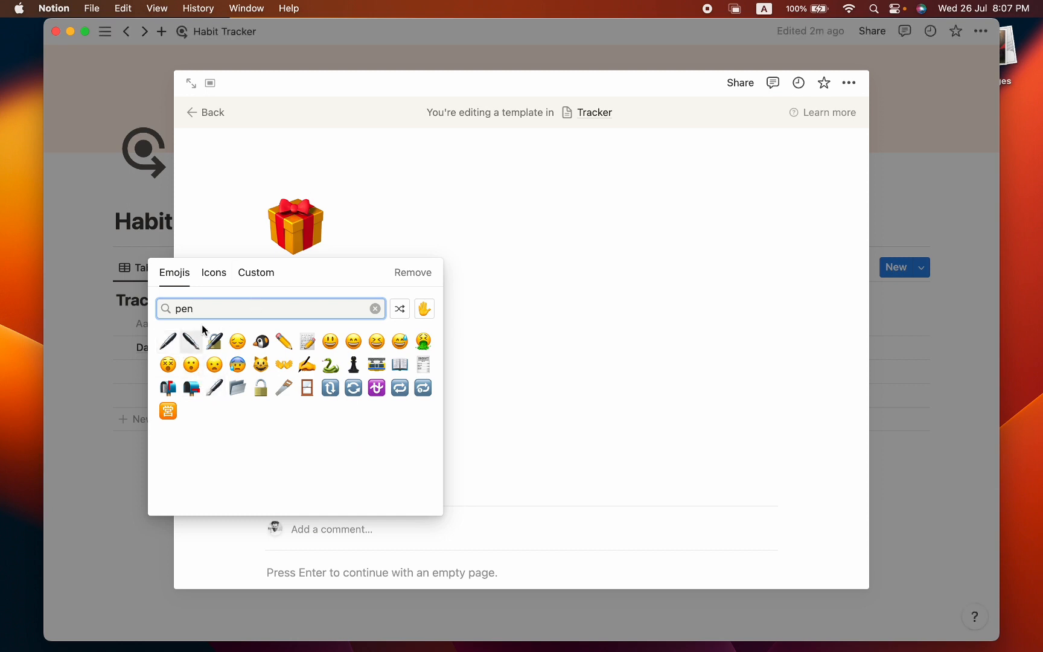
type("cil")
left_click(168, 342)
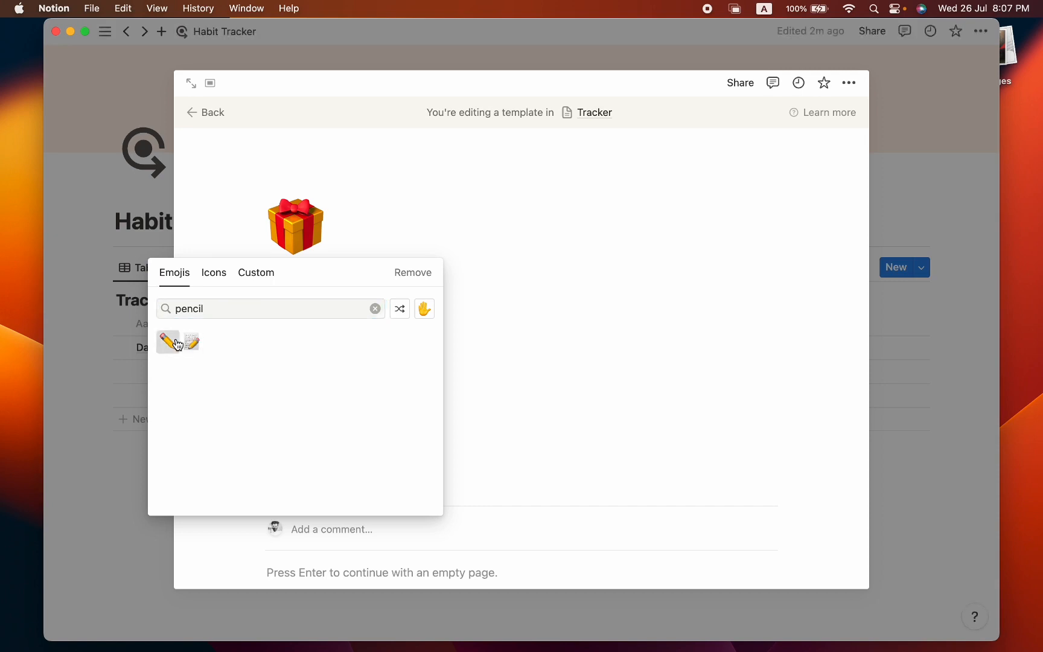
left_click(102, 397)
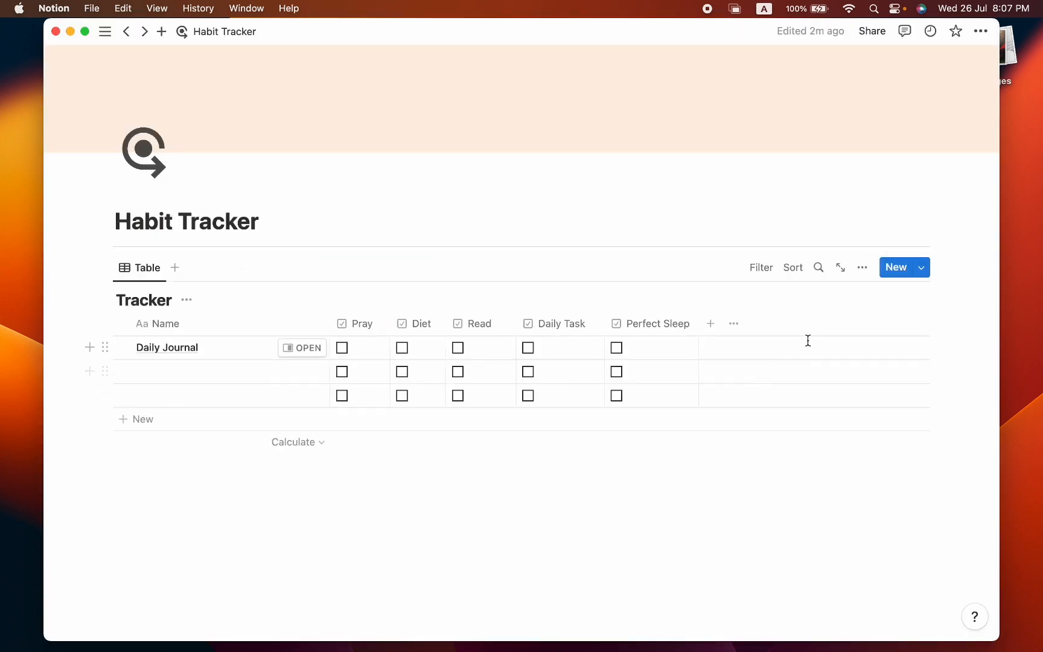
Open the Daily Journal template for editing and add a cover image to it.
left_click(922, 271)
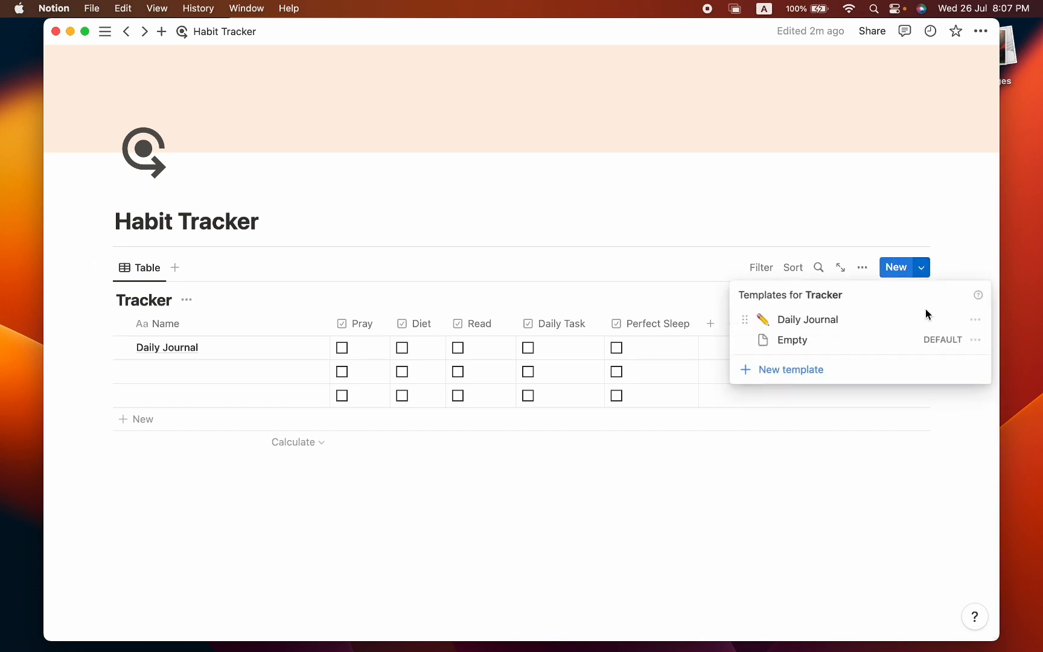
left_click(973, 320)
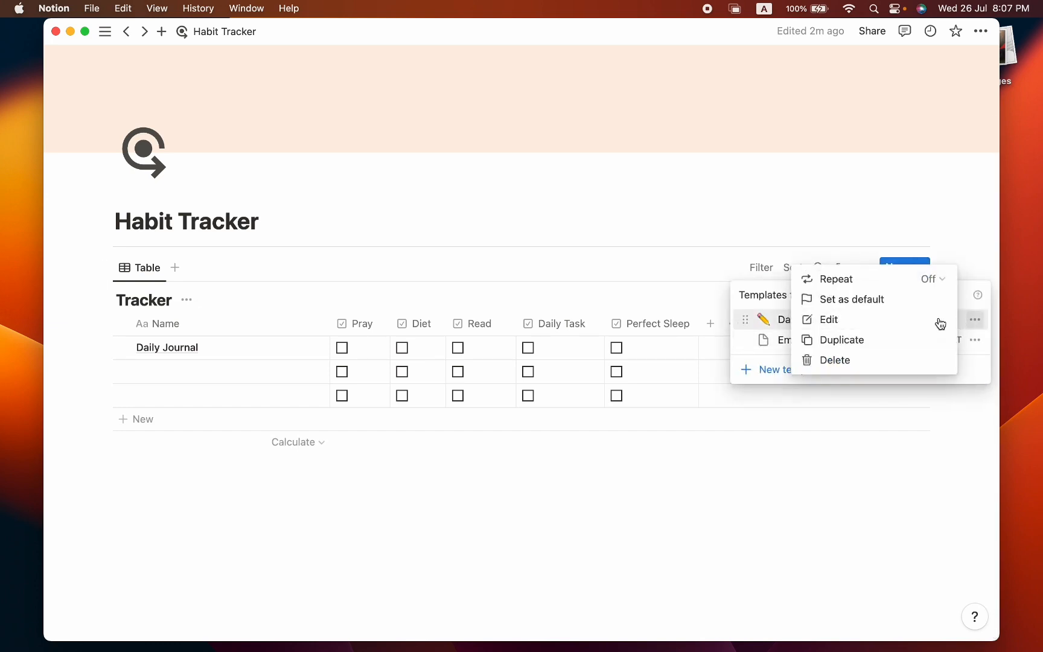
left_click(871, 328)
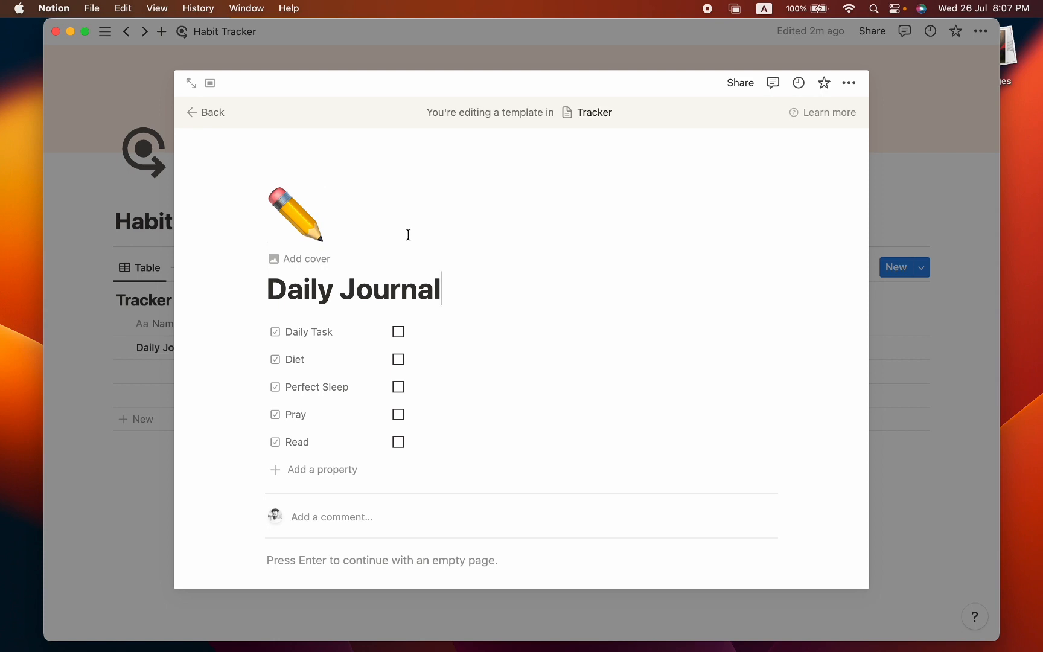
left_click(321, 235)
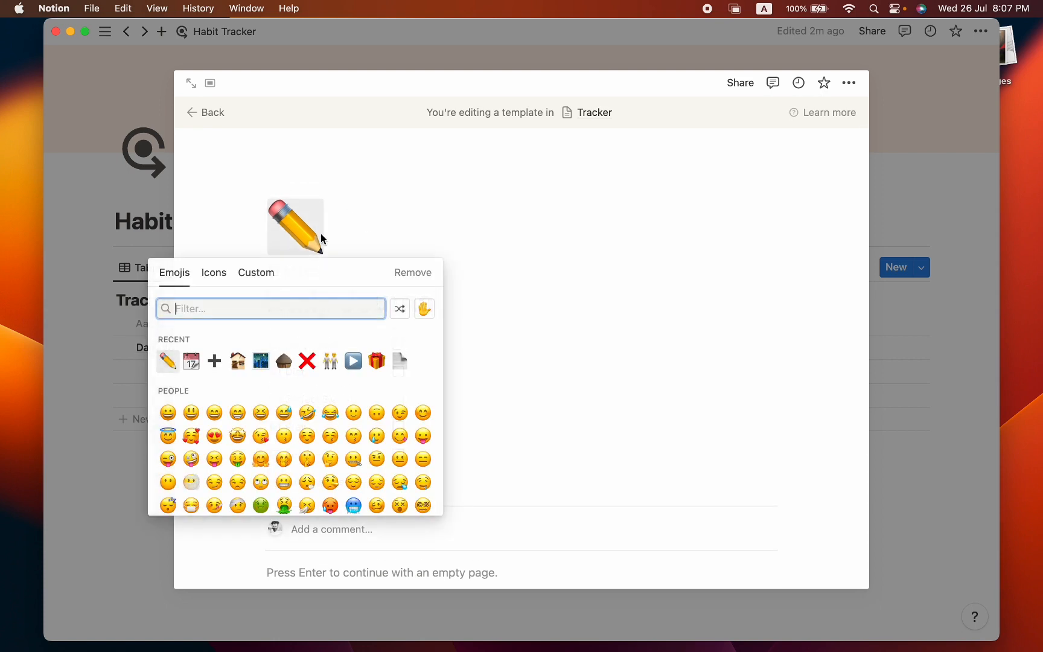
key("Escape")
left_click(305, 273)
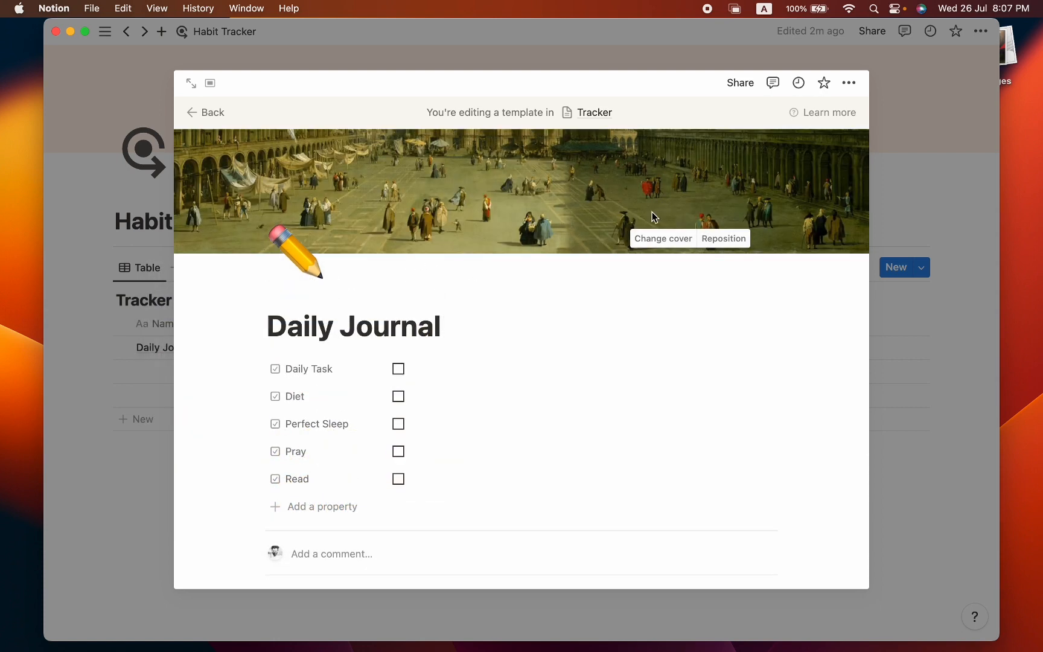
Replace the template's cover with the Unsplash photo of a jumping silhouette at sunset, searching for "Habit", and close the template.
left_click(647, 237)
scroll(718, 353, "down", 3)
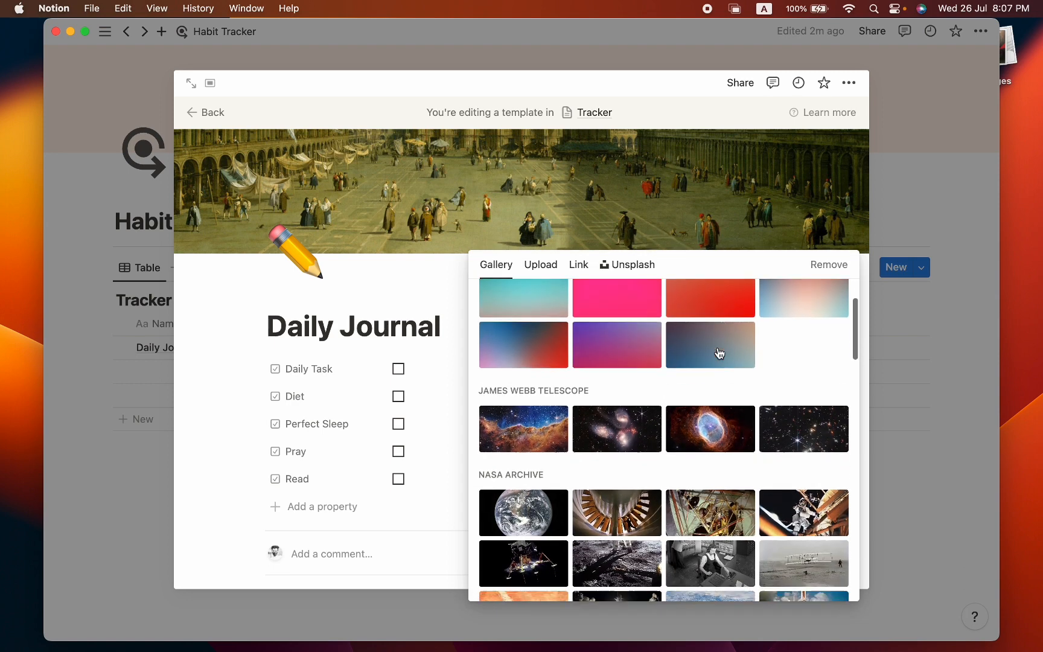
scroll(718, 353, "up", 3)
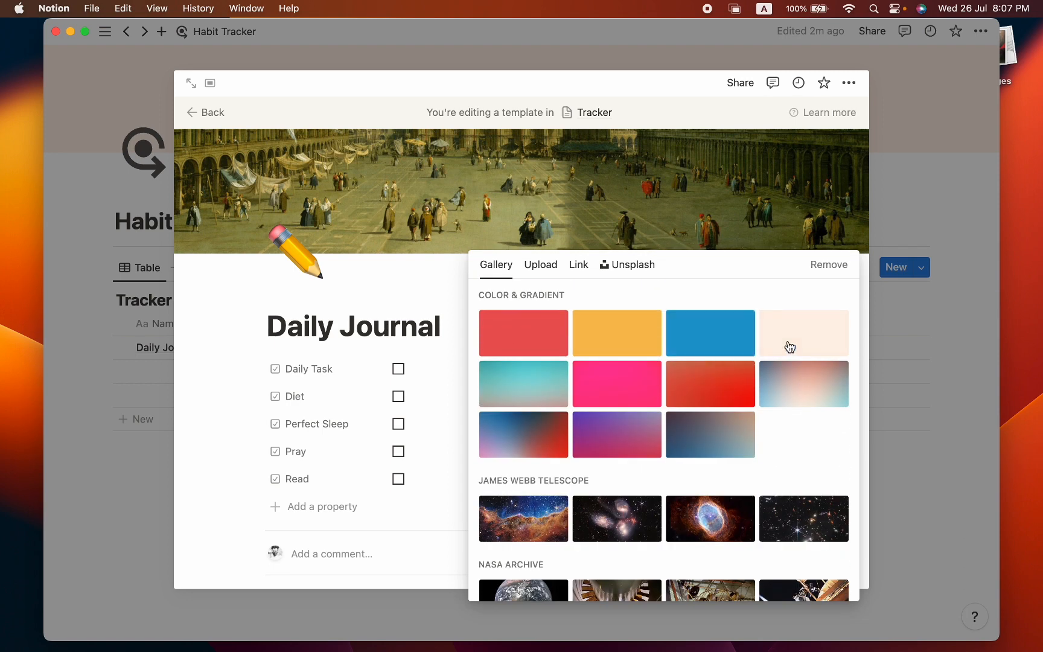
left_click(600, 264)
type("Habit")
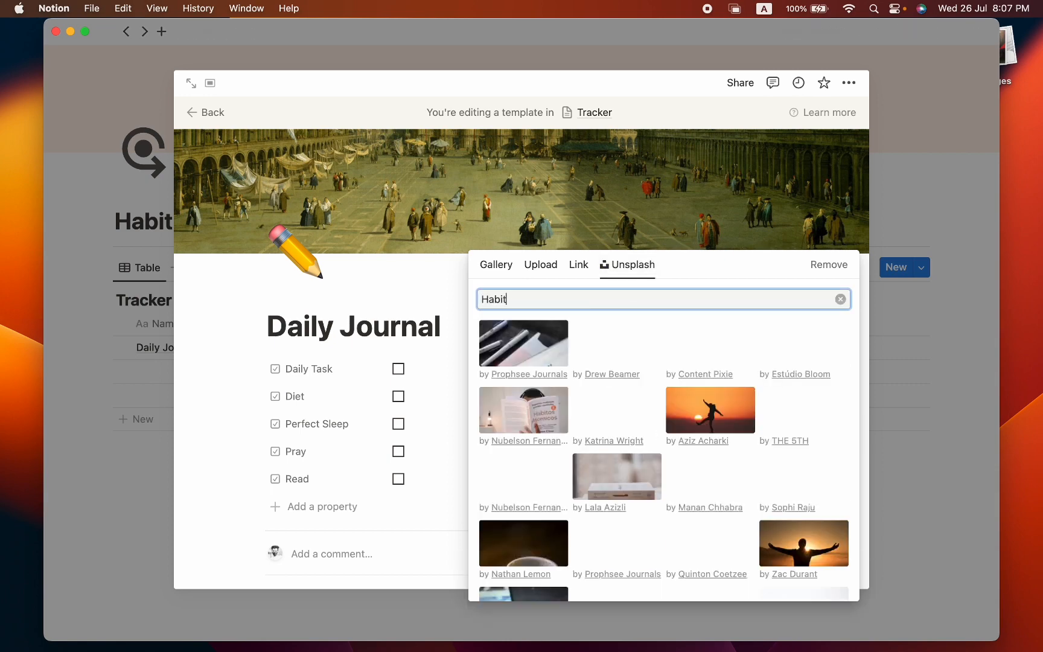
key("super+a")
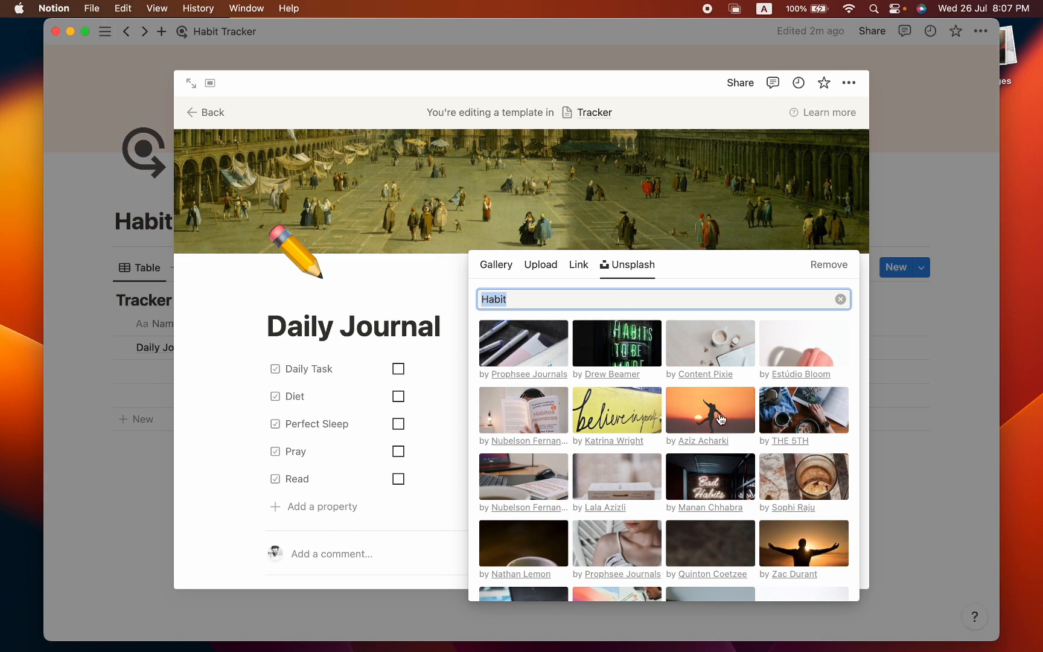
left_click(717, 415)
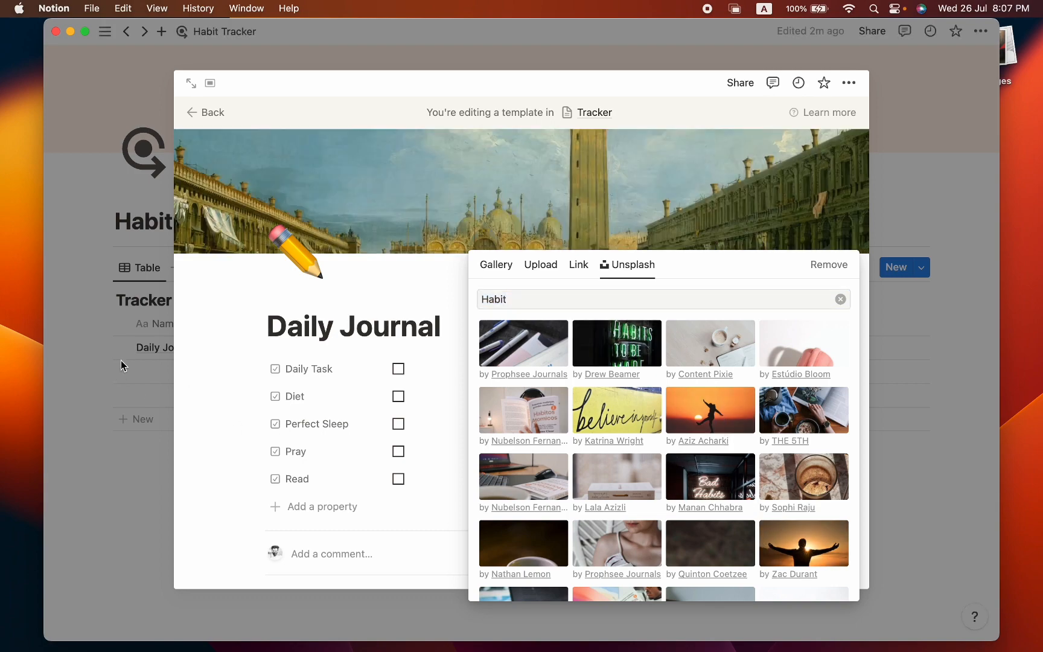
left_click(122, 364)
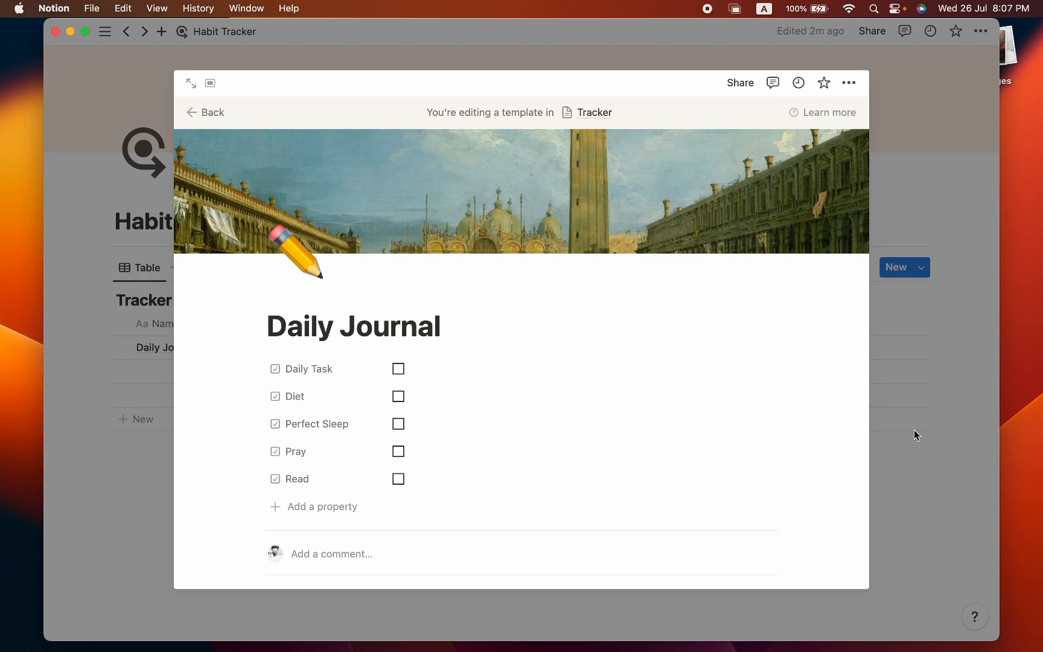
scroll(515, 299, "down", 3)
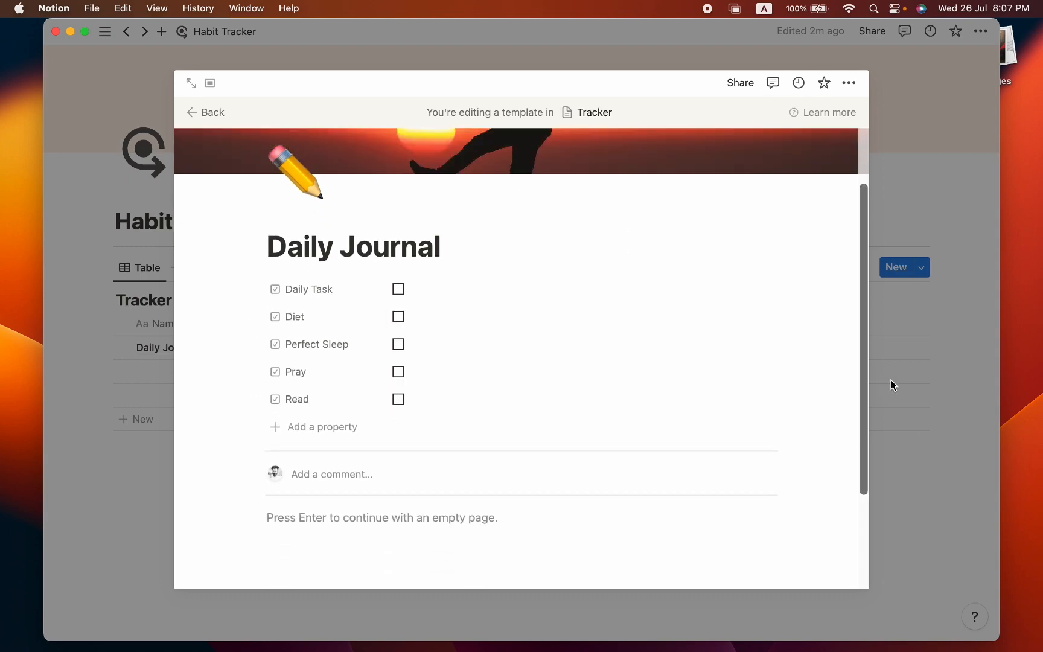
left_click(891, 384)
Reopen the Daily Journal template to check its cover and properties, and close it again.
left_click(921, 267)
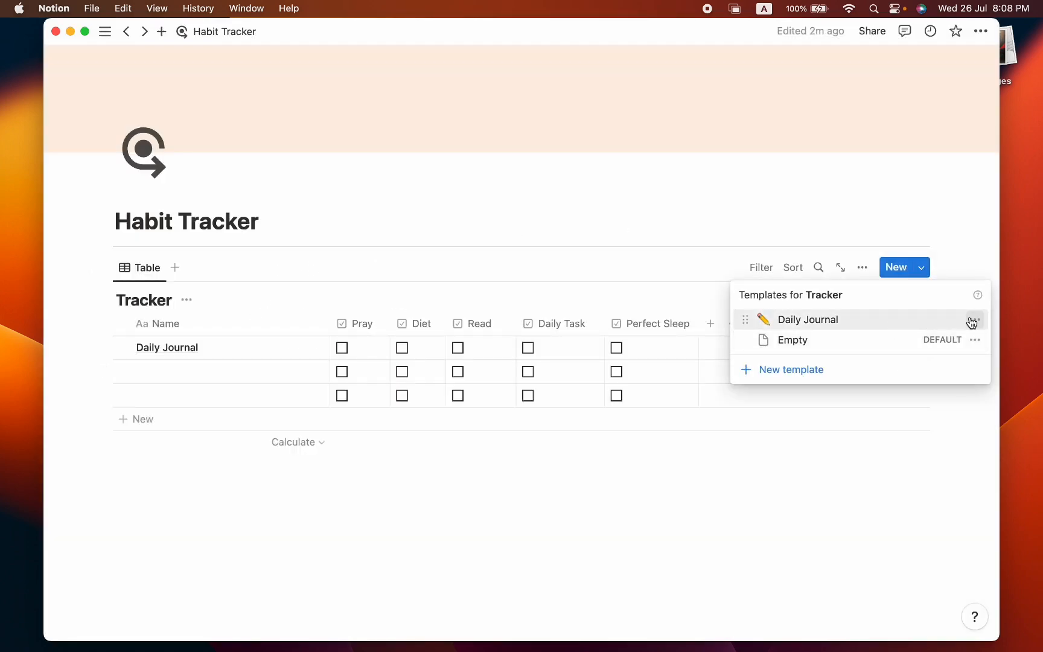
left_click(972, 320)
left_click(972, 320)
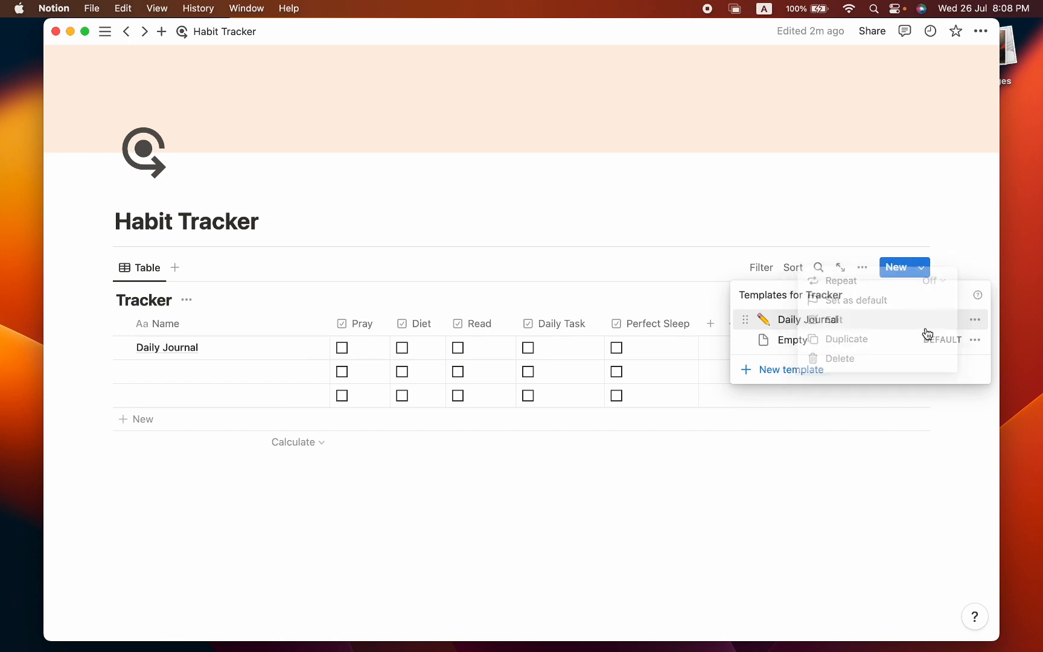
left_click(665, 341)
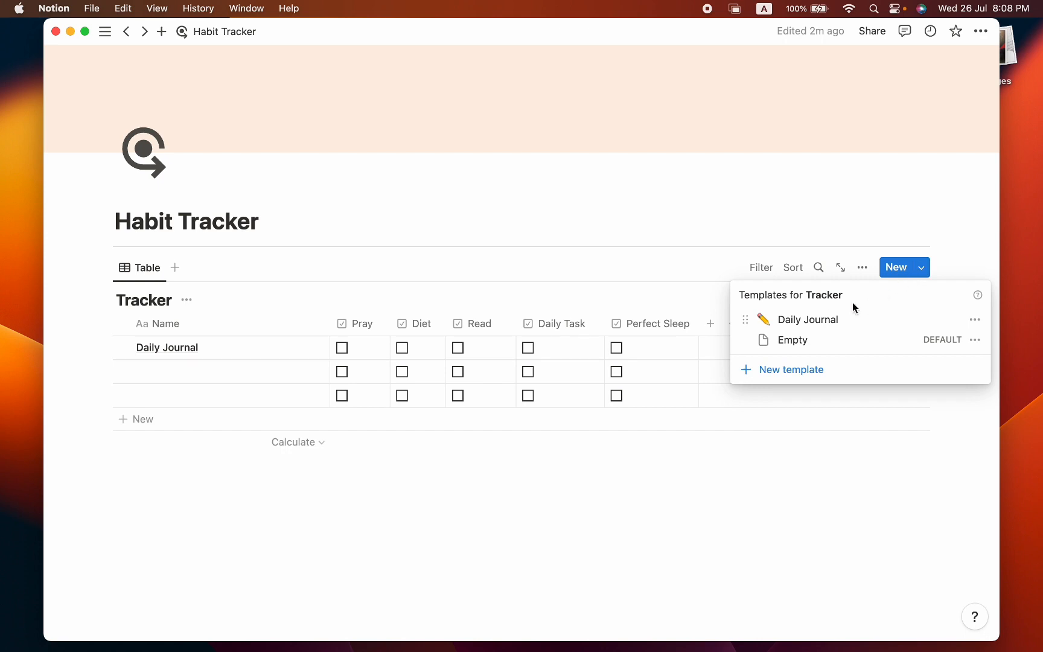
left_click(976, 321)
left_click(898, 327)
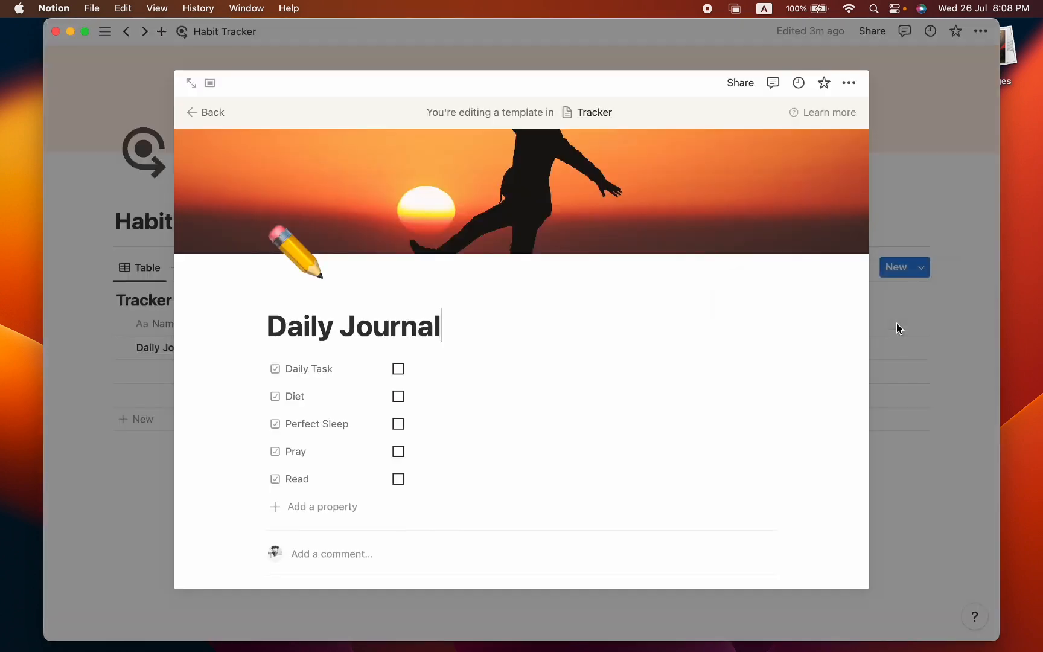
scroll(676, 350, "down", 2)
scroll(676, 350, "up", 2)
left_click(899, 333)
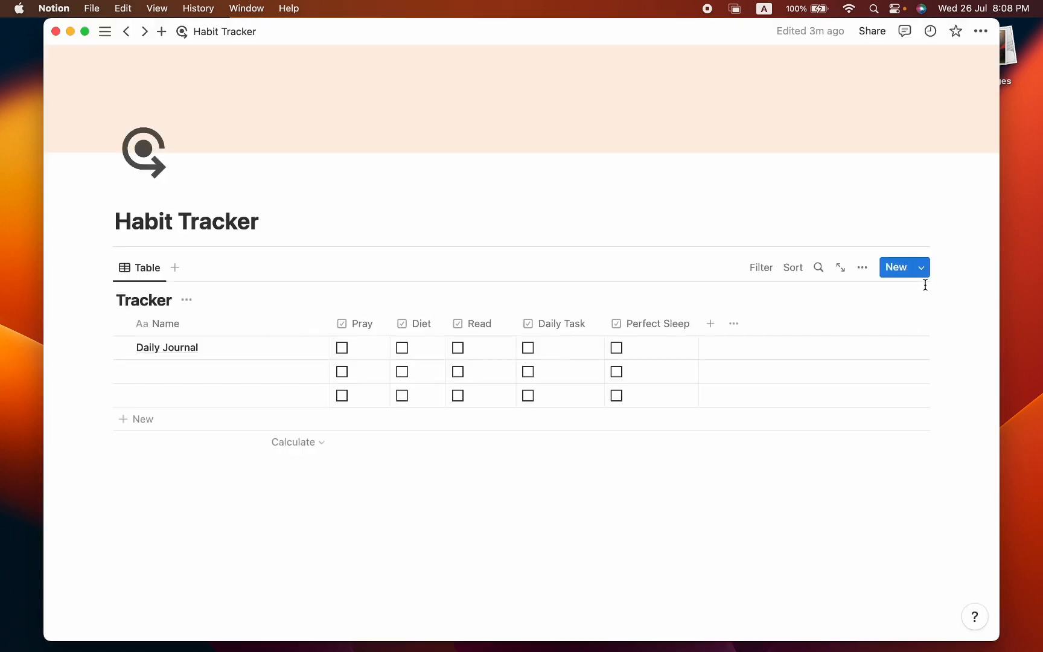
Set the Tracker database's Daily Journal template to repeat every day.
left_click(923, 270)
left_click(923, 271)
left_click(926, 269)
left_click(975, 320)
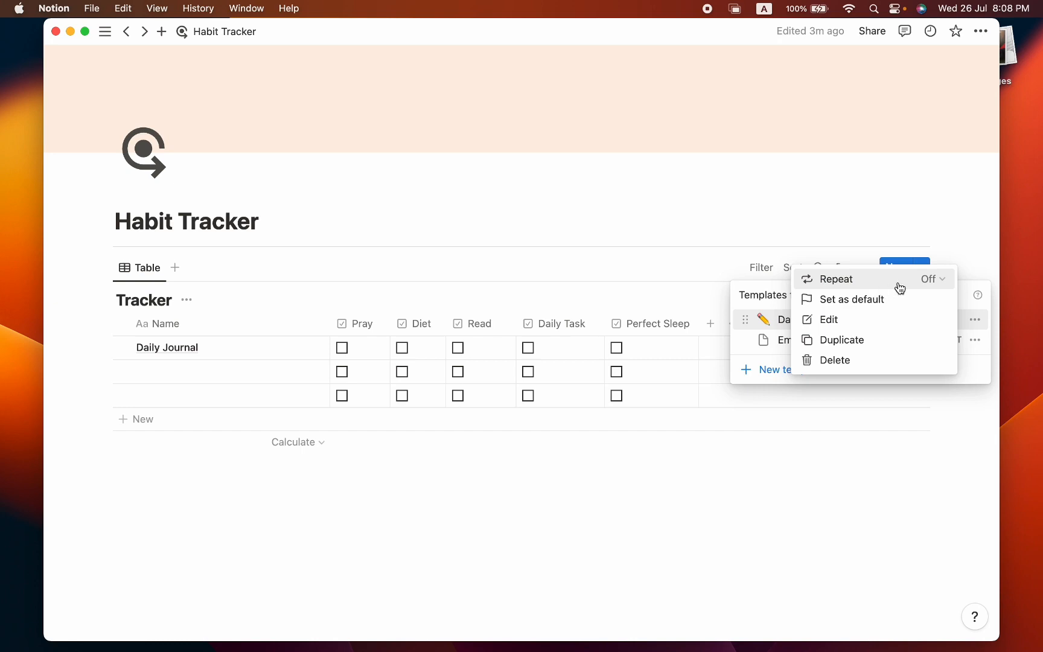
left_click(928, 282)
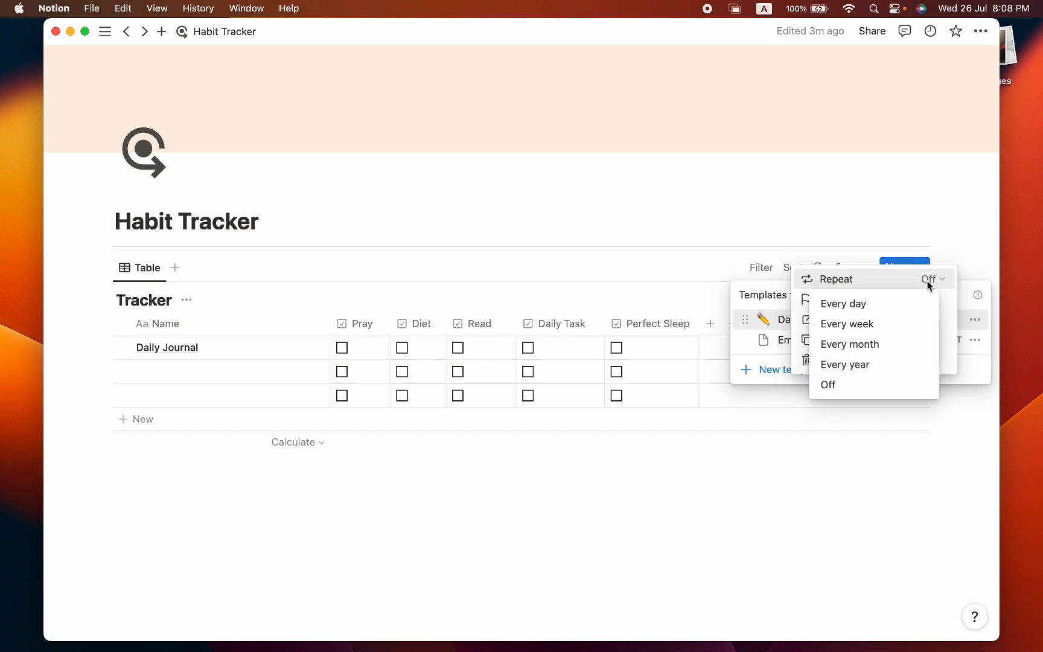
left_click(878, 309)
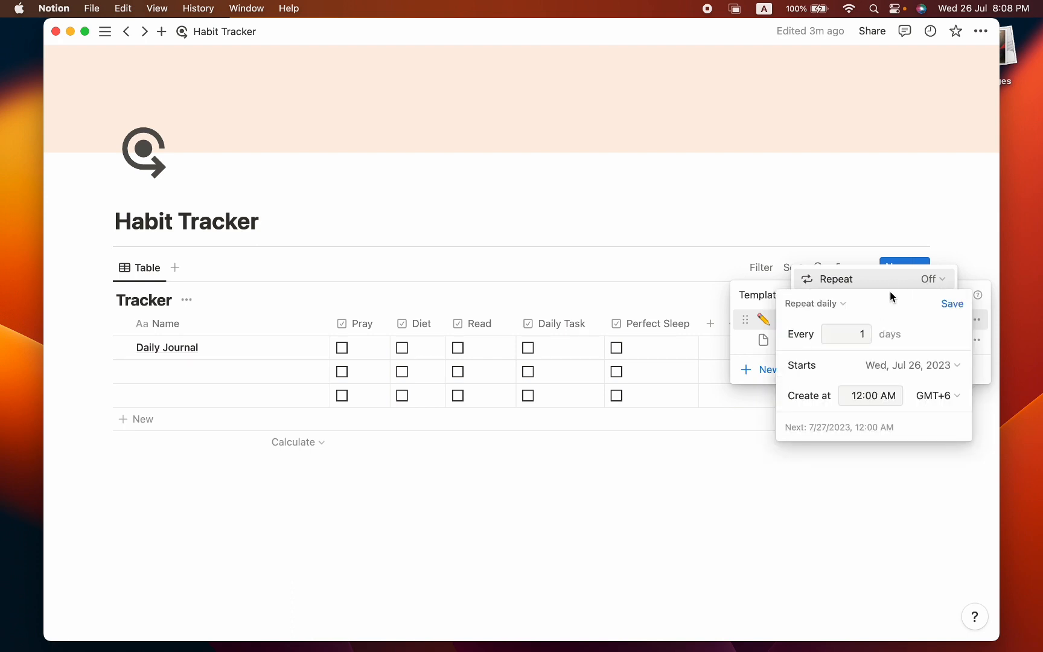
Set the daily repeat's creation time to 05:00 AM, save the schedule and close the template list.
left_click(864, 394)
key("shift+Left")
key("shift+Left")
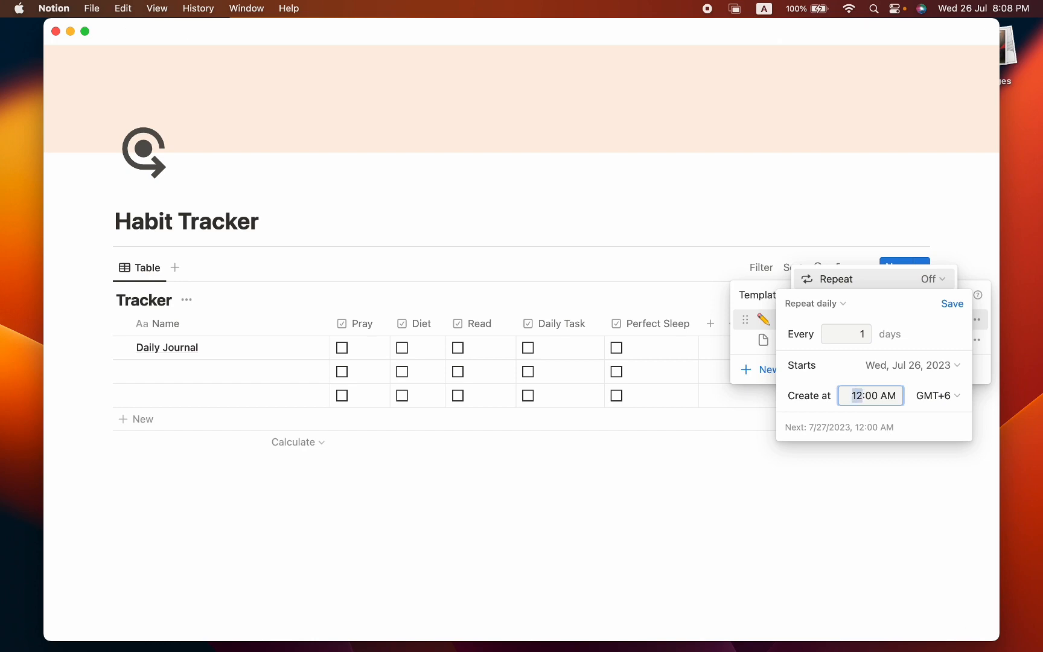
type("05")
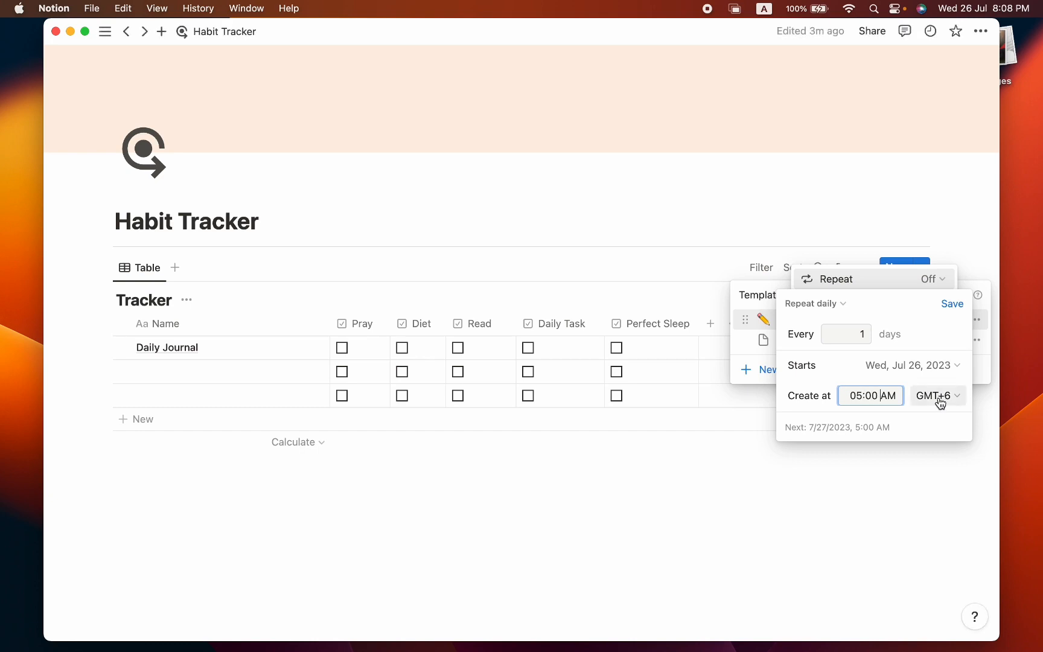
left_click(746, 343)
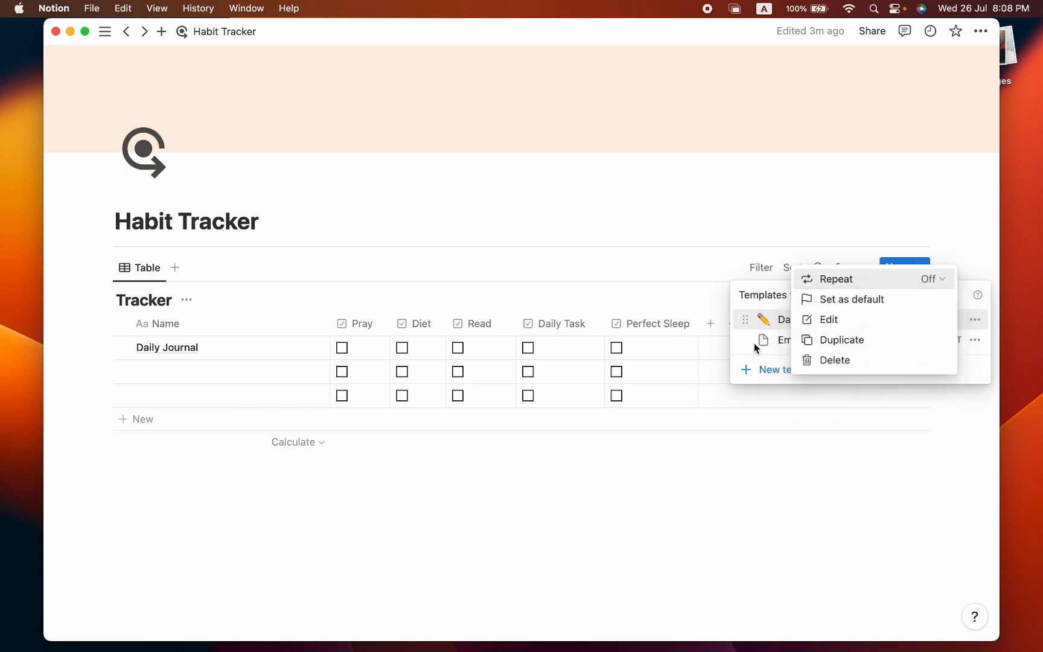
left_click(887, 279)
left_click(950, 303)
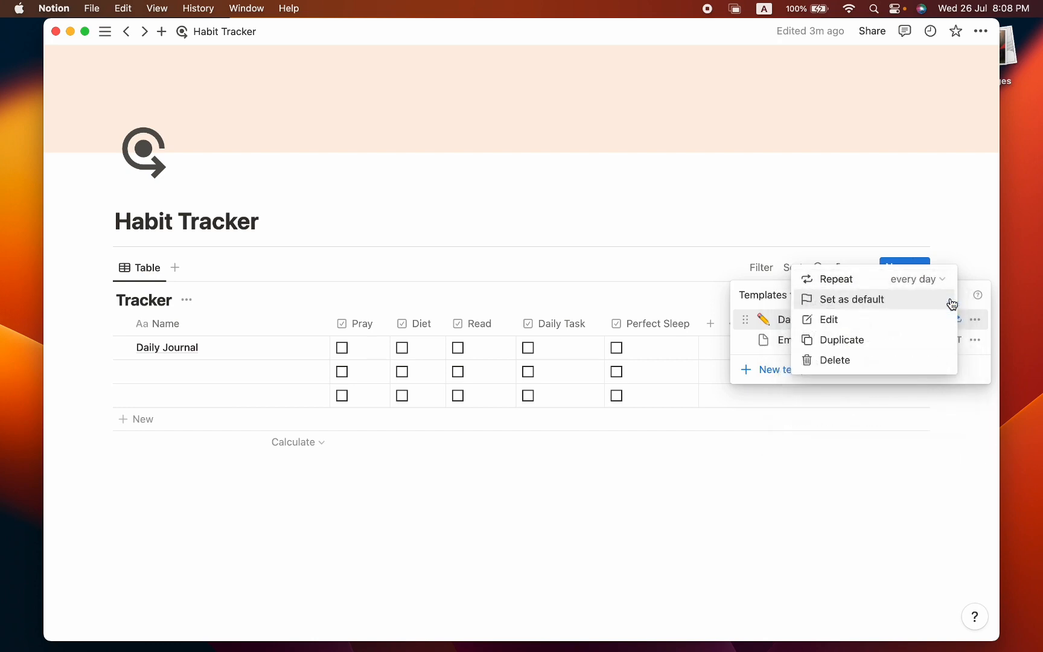
left_click(762, 297)
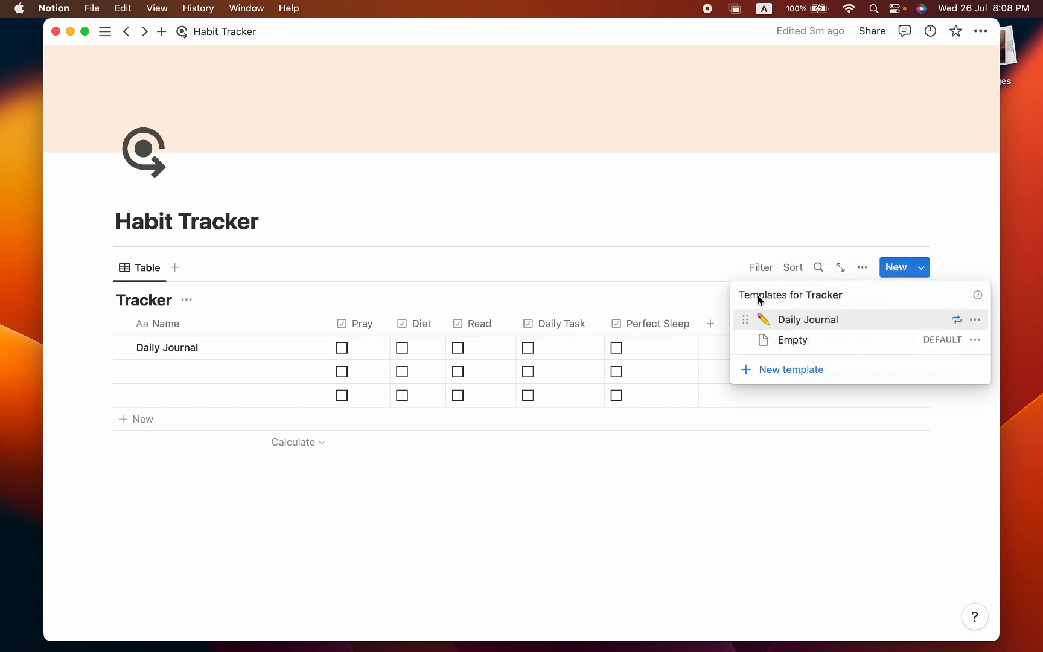
left_click(639, 344)
Go to the Home page and open the 26 July entry in its Habit Tracker gallery.
mouse_move(51, 335)
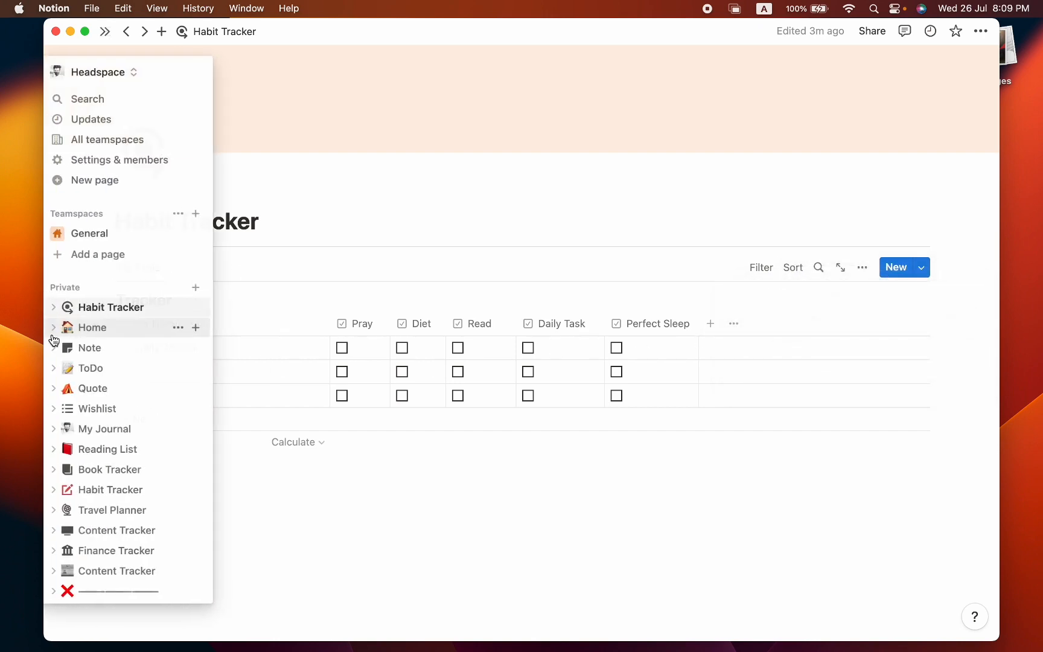
left_click(106, 334)
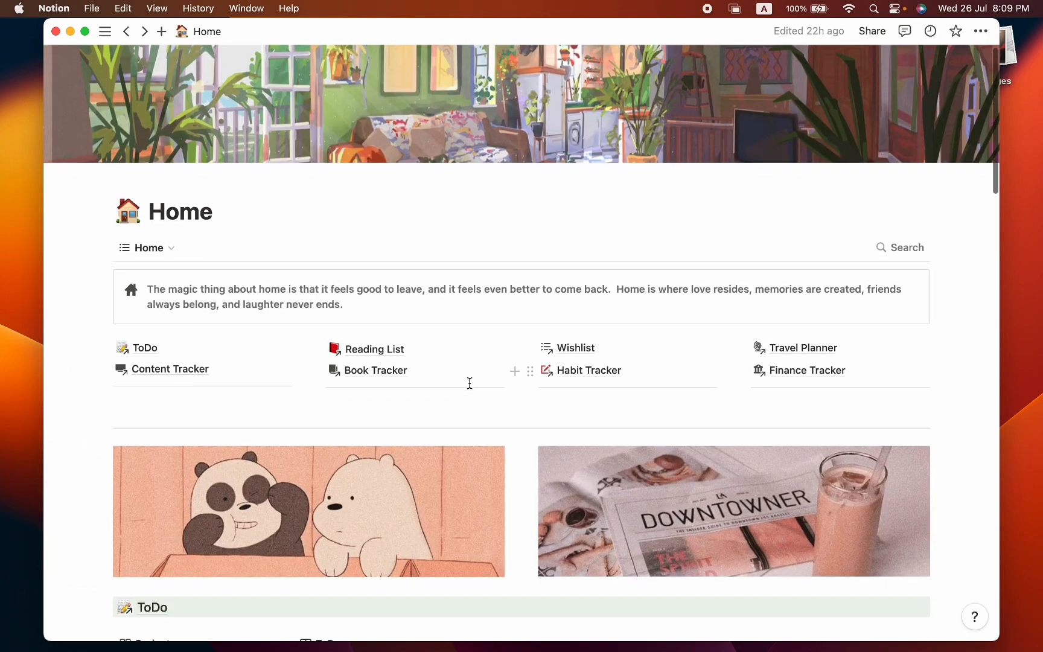
scroll(469, 382, "down", 10)
left_click(391, 435)
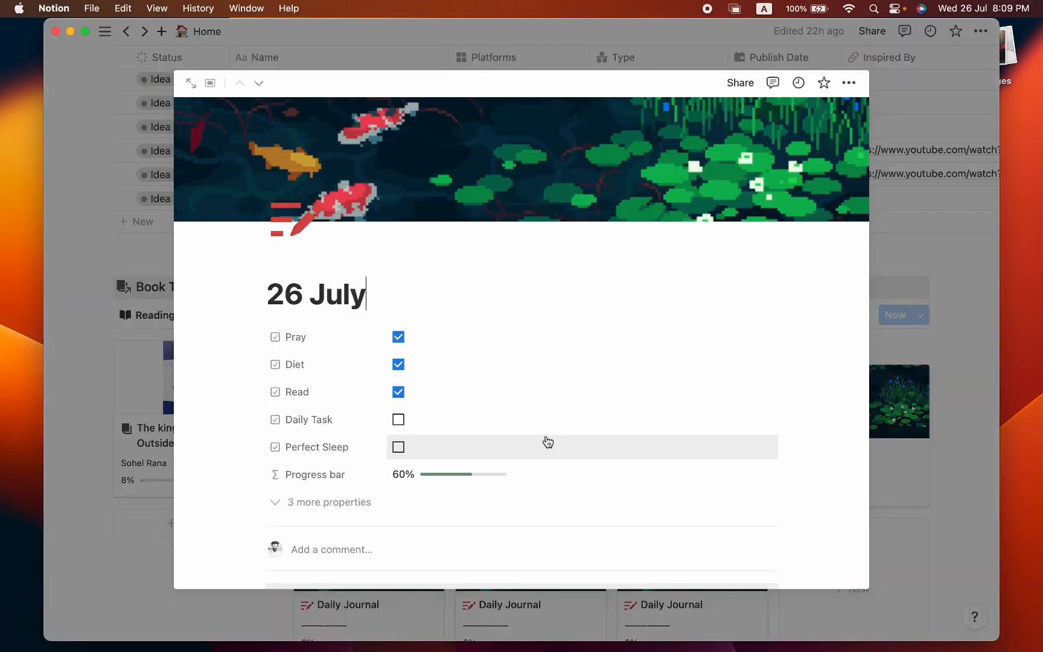
Copy the 26 July entry's journal blocks, from the sun callout down through Highlight of the day, and close the entry.
scroll(549, 440, "down", 8)
scroll(513, 391, "up", 5)
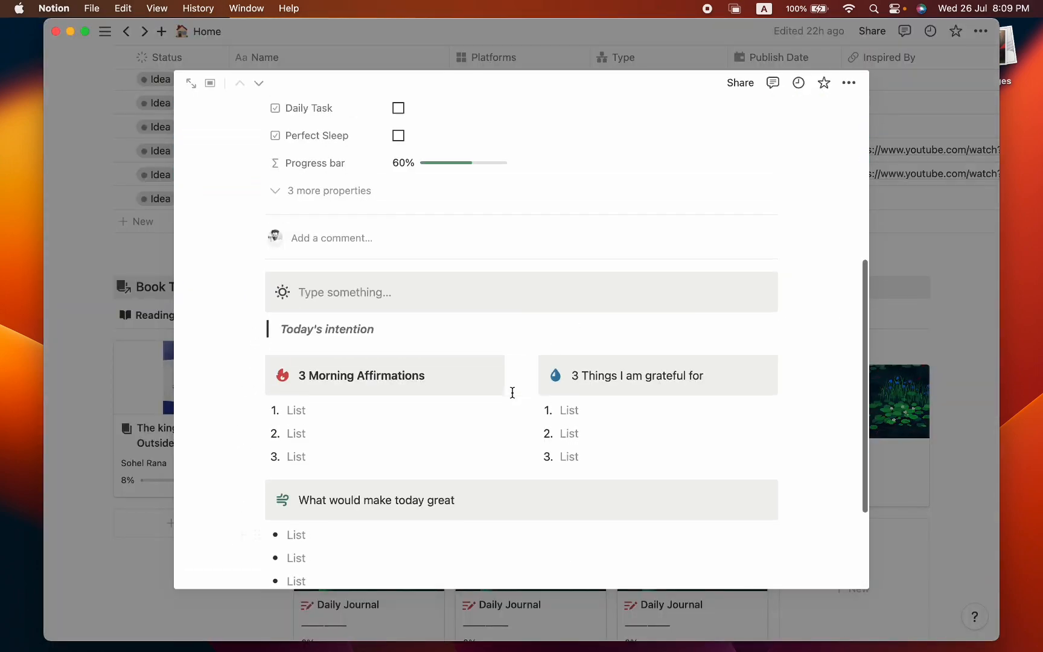
scroll(625, 517, "down", 5)
left_click(492, 551)
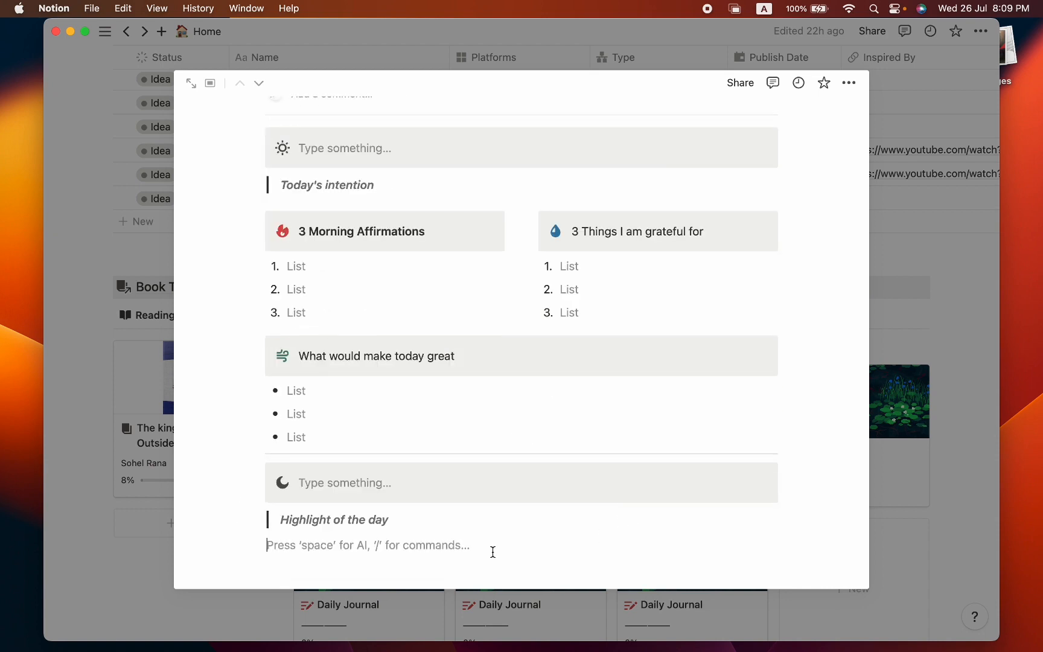
scroll(502, 557, "down", 1)
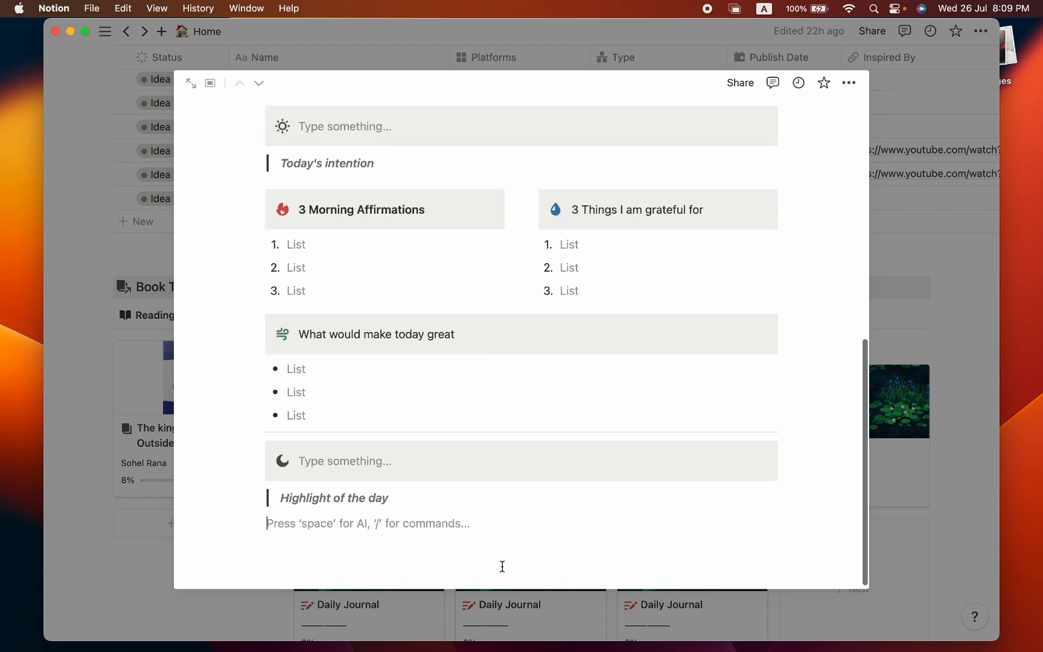
left_click_drag(501, 561, 289, 385)
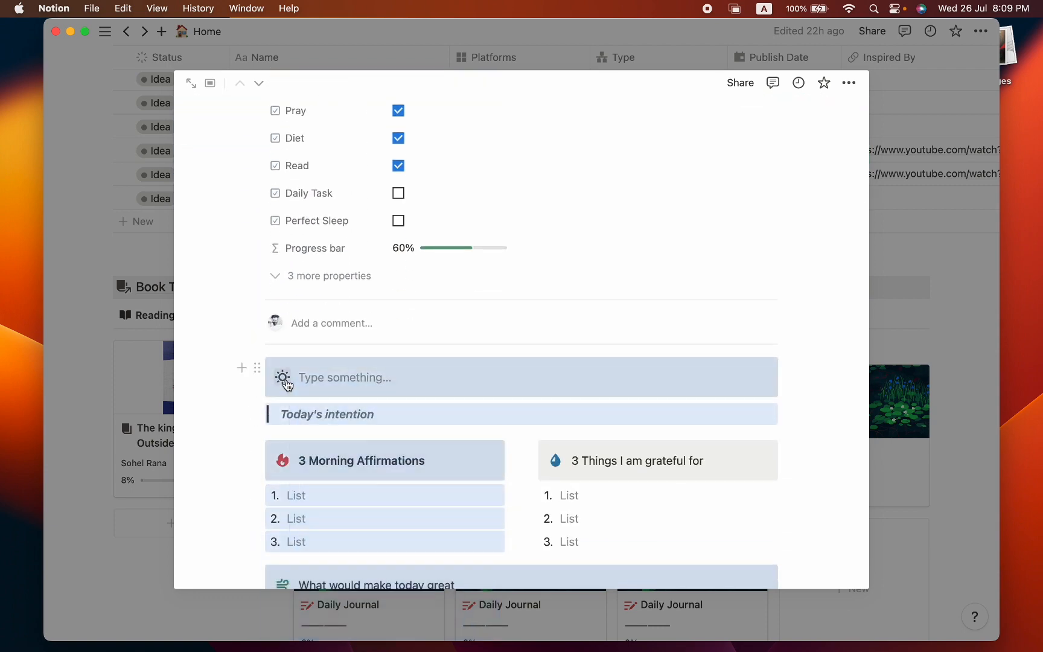
key("super+c")
key("super+c")
left_click(143, 375)
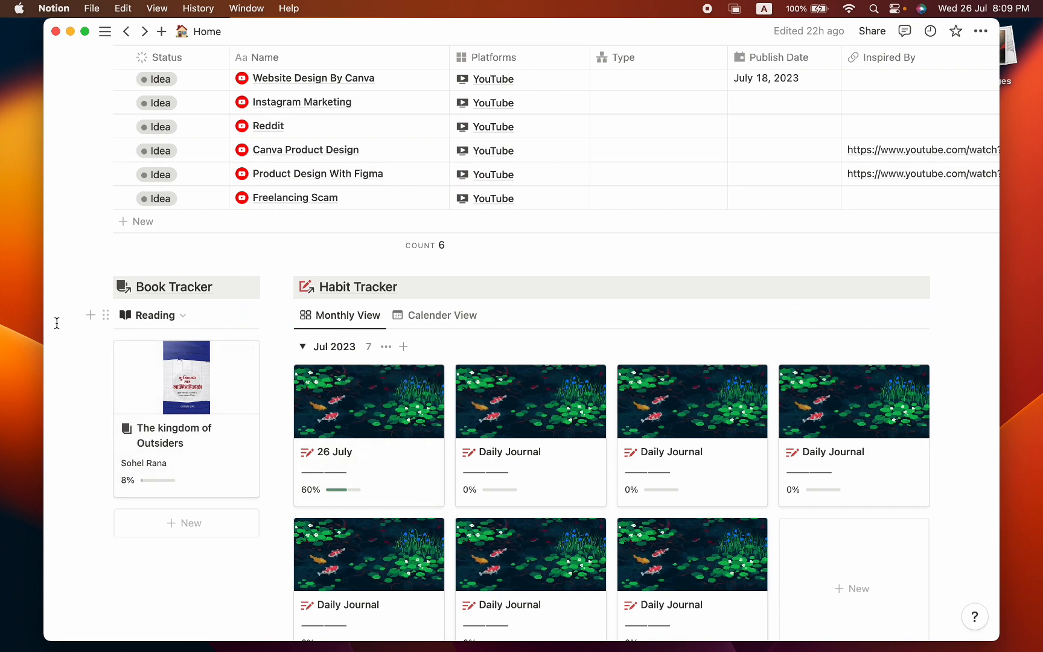
Return to the new Habit Tracker page and open the Tracker's Daily Journal template for editing.
left_click(90, 308)
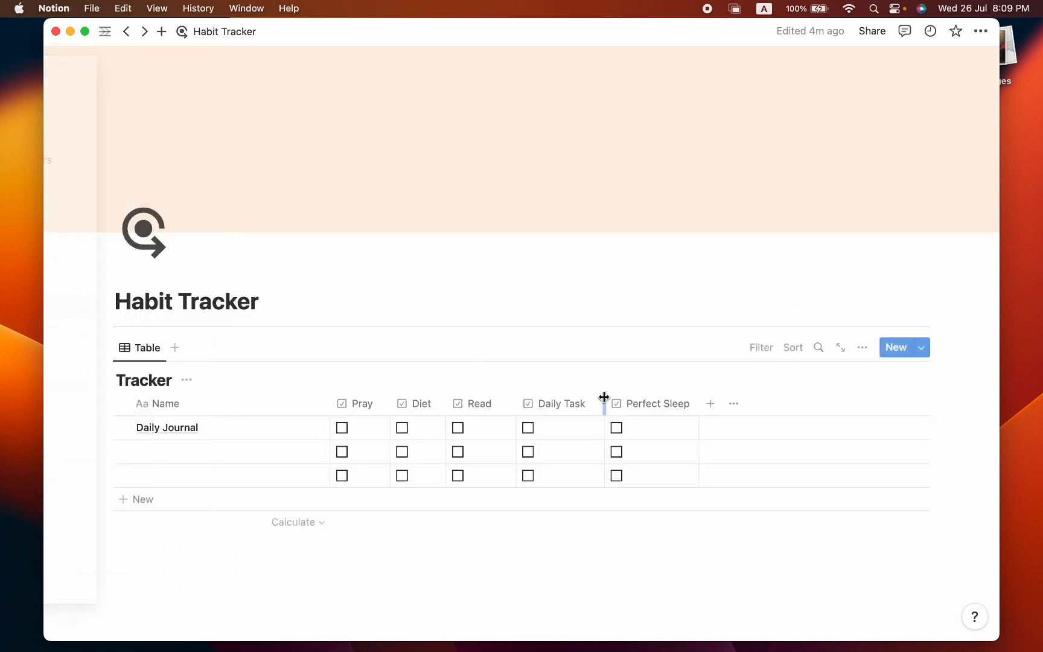
left_click(302, 371)
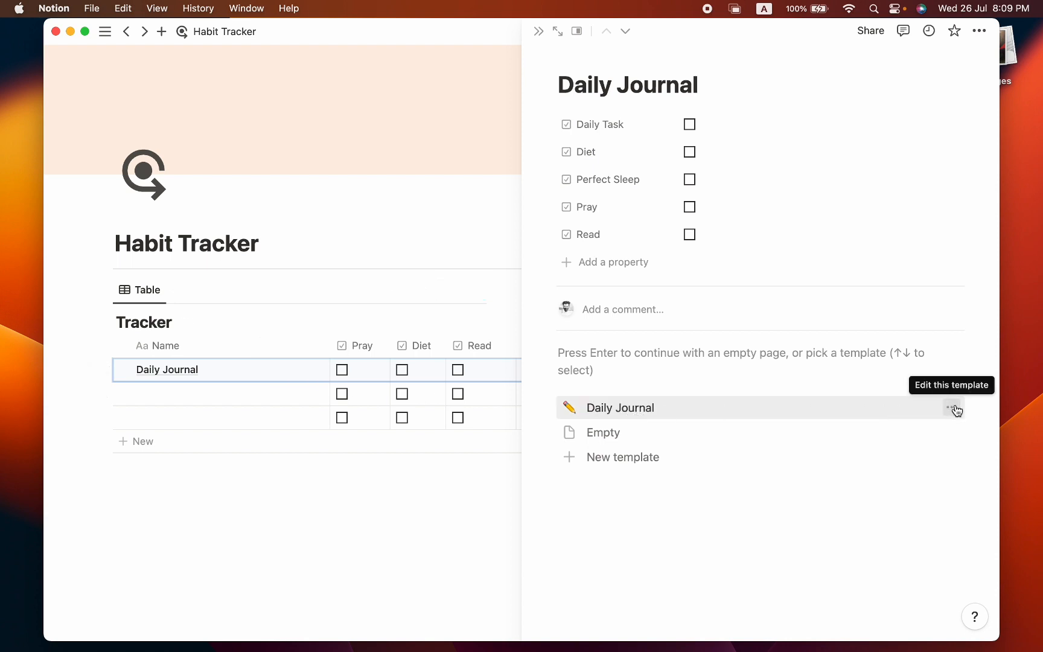
left_click(537, 32)
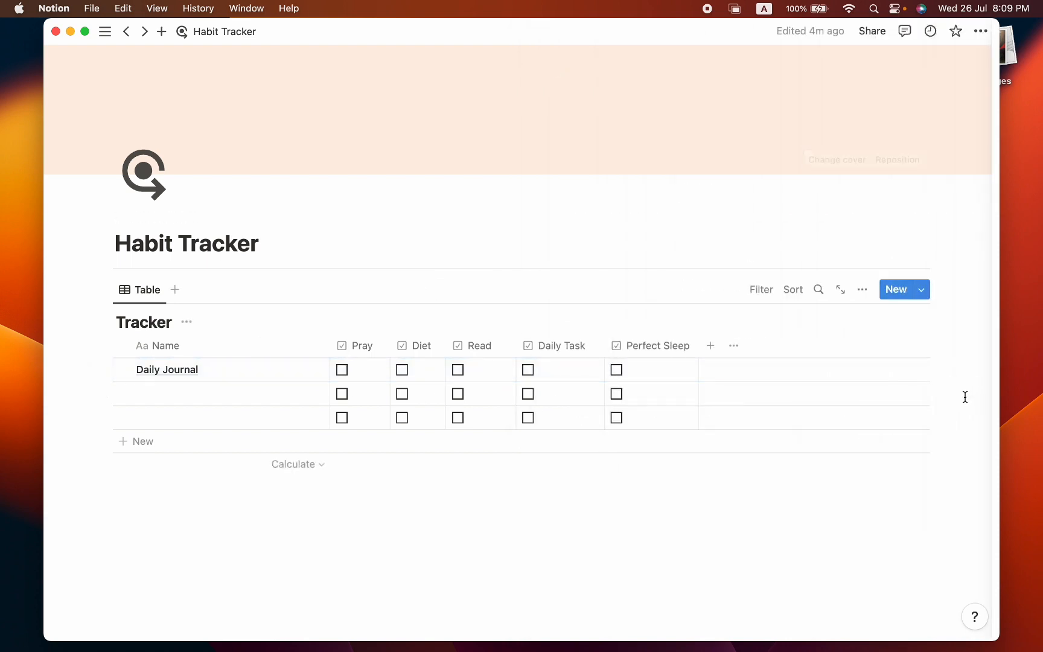
left_click(919, 291)
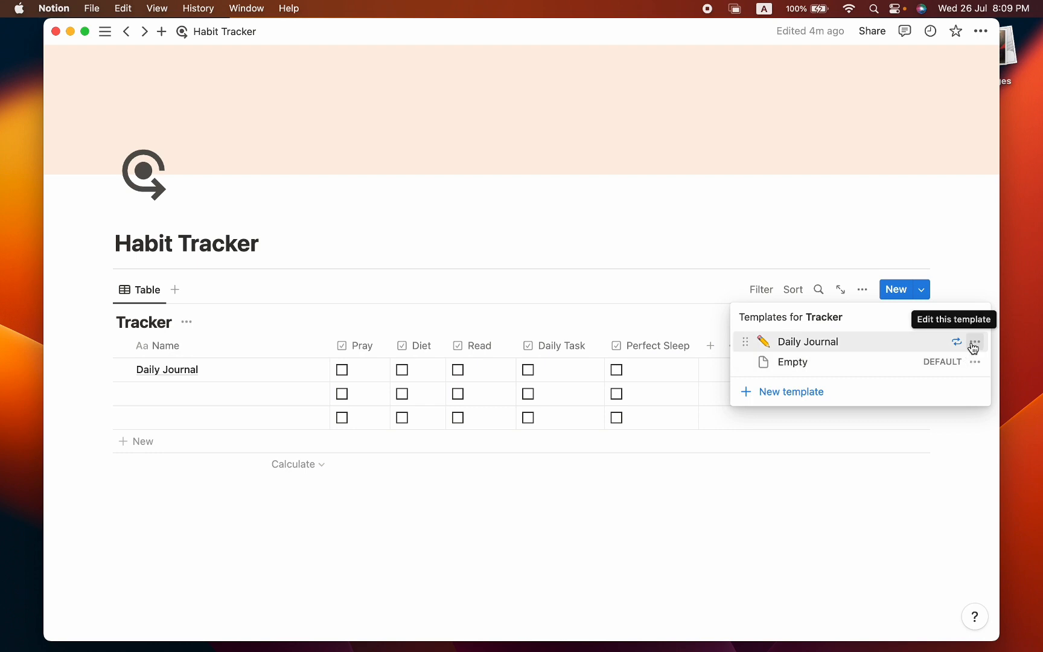
left_click(973, 343)
left_click(892, 347)
Paste the copied journal blocks into the Daily Journal template's body and close the template.
scroll(624, 387, "down", 5)
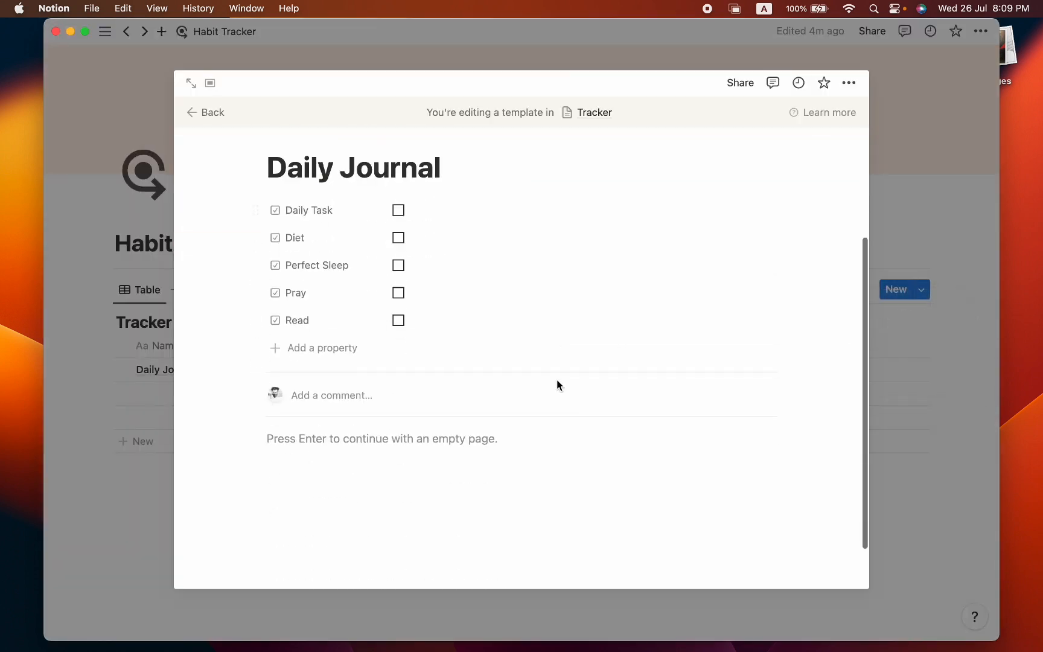
left_click(453, 382)
key("super+v")
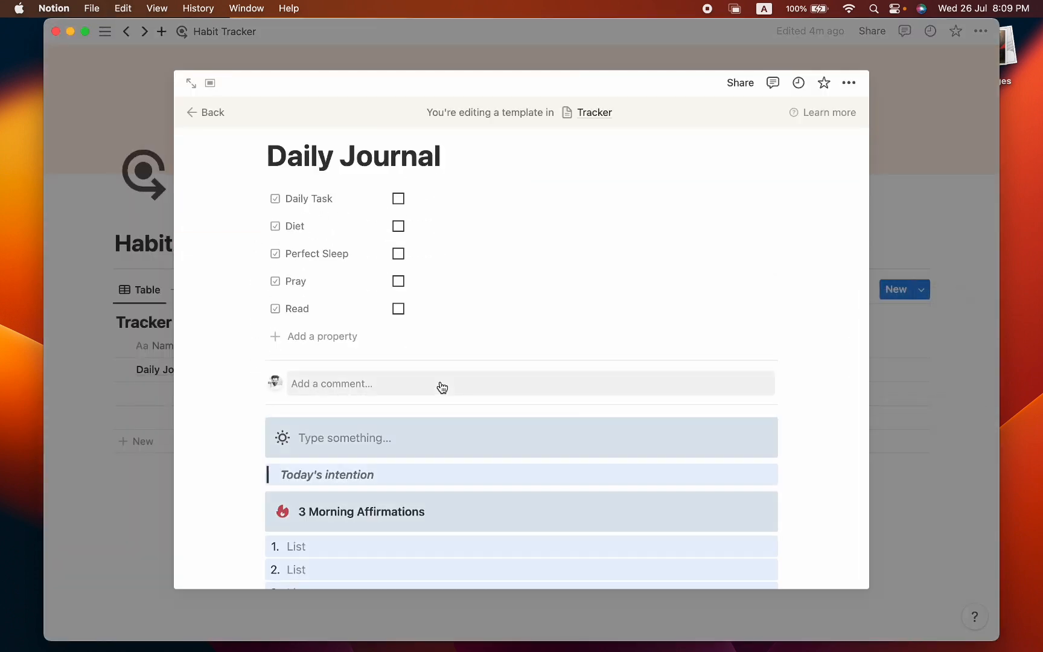
scroll(441, 384, "down", 5)
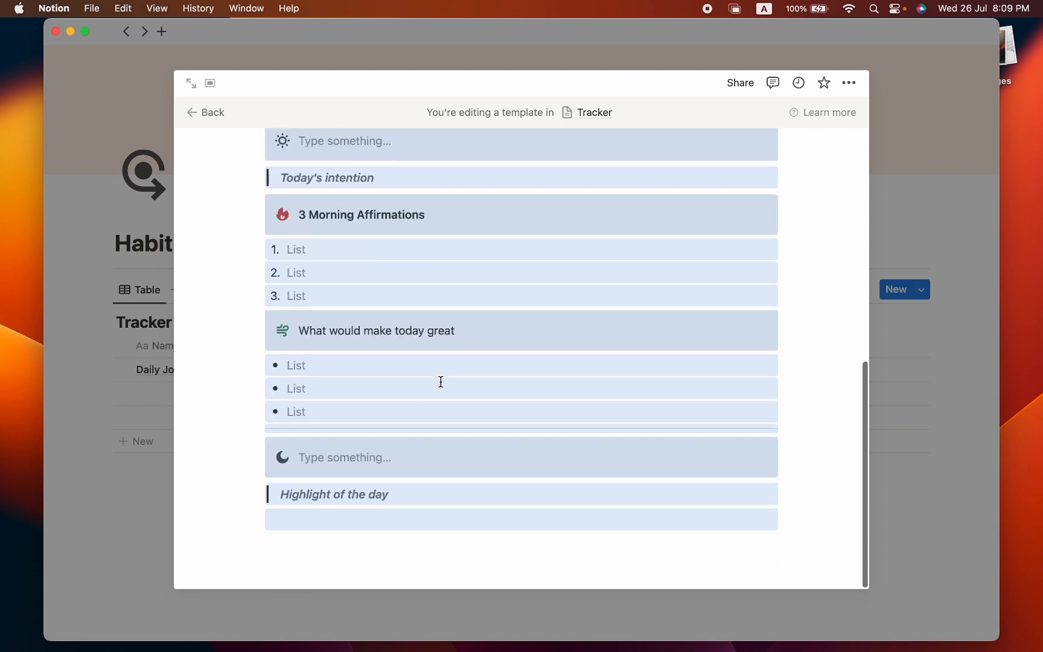
left_click(421, 494)
scroll(419, 500, "up", 8)
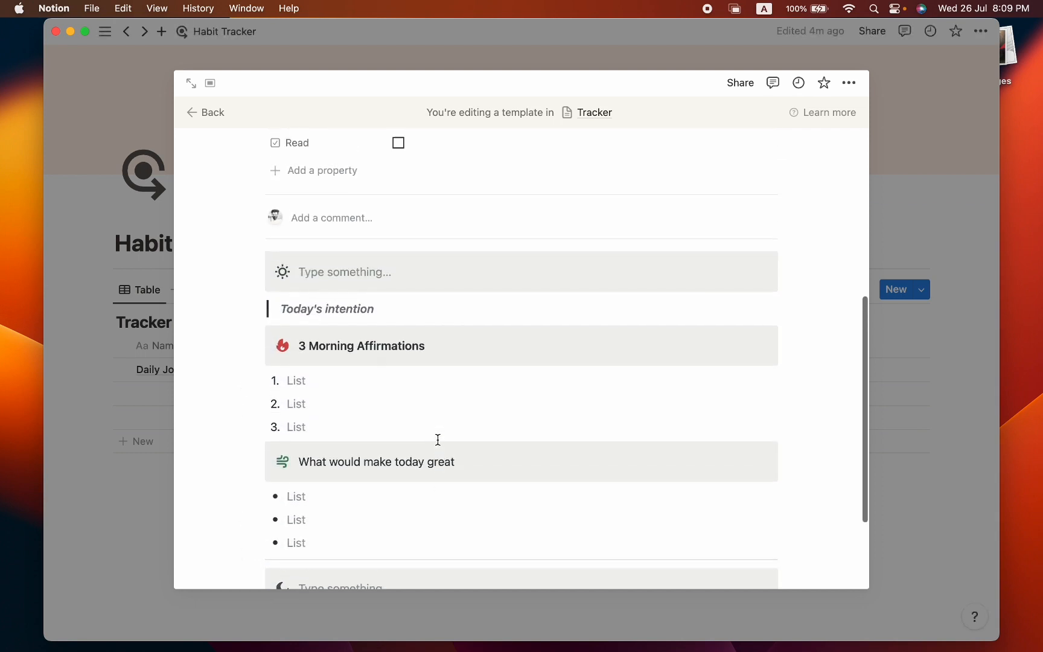
left_click(121, 413)
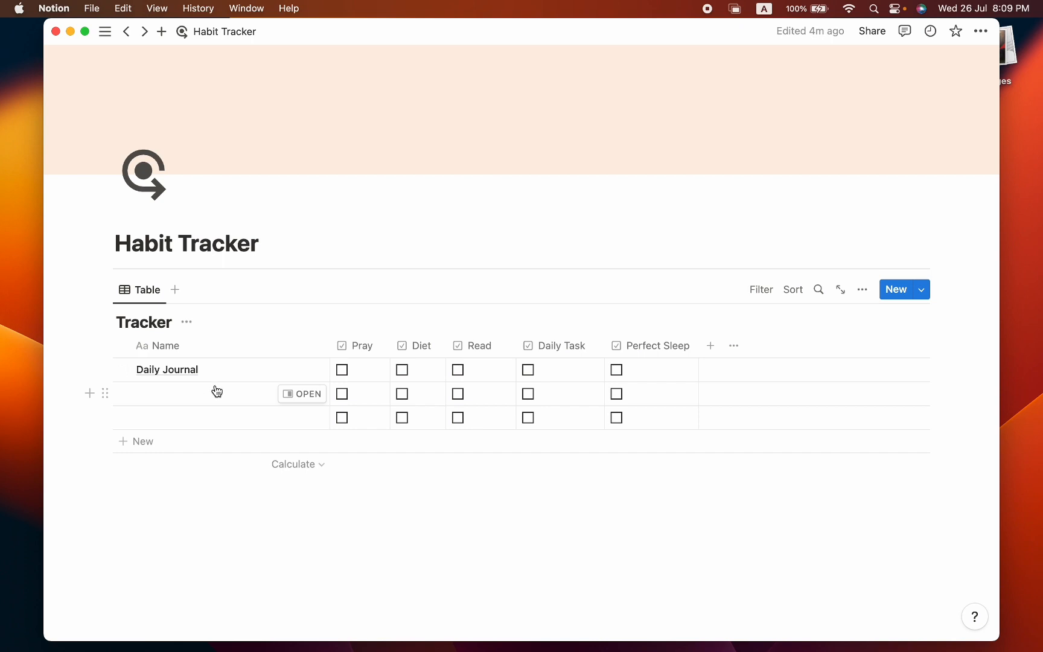
Delete the two empty rows below the Daily Journal entry in the Tracker table.
left_click(123, 393)
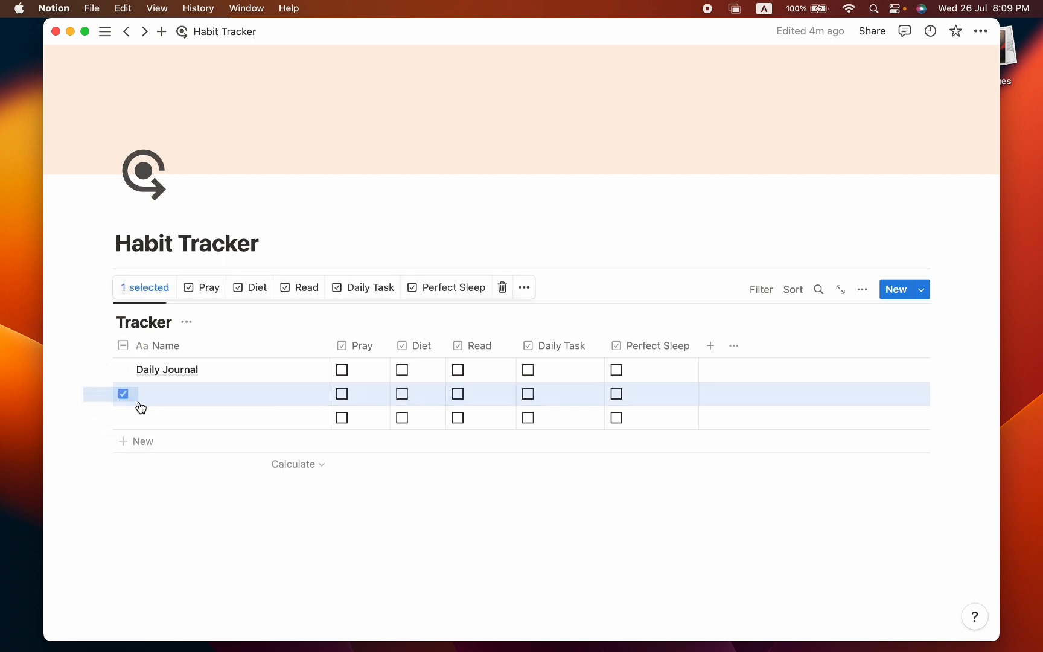
left_click_drag(140, 408, 233, 429)
right_click(247, 405)
left_click(306, 457)
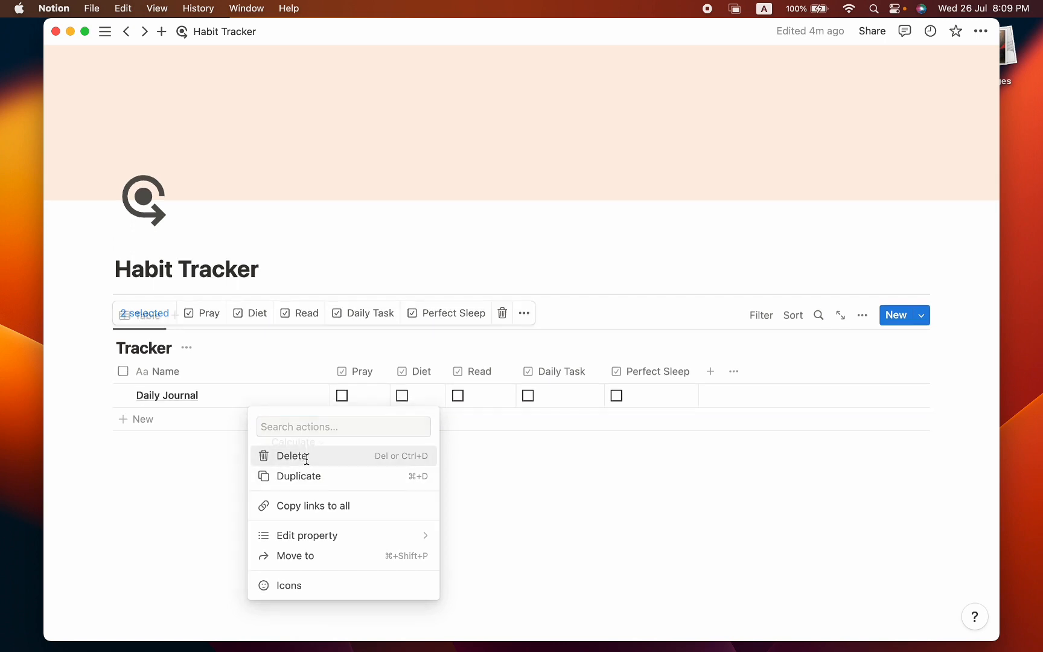
Apply the Daily Journal template to the existing Daily Journal entry, look through its content and close it.
left_click(289, 398)
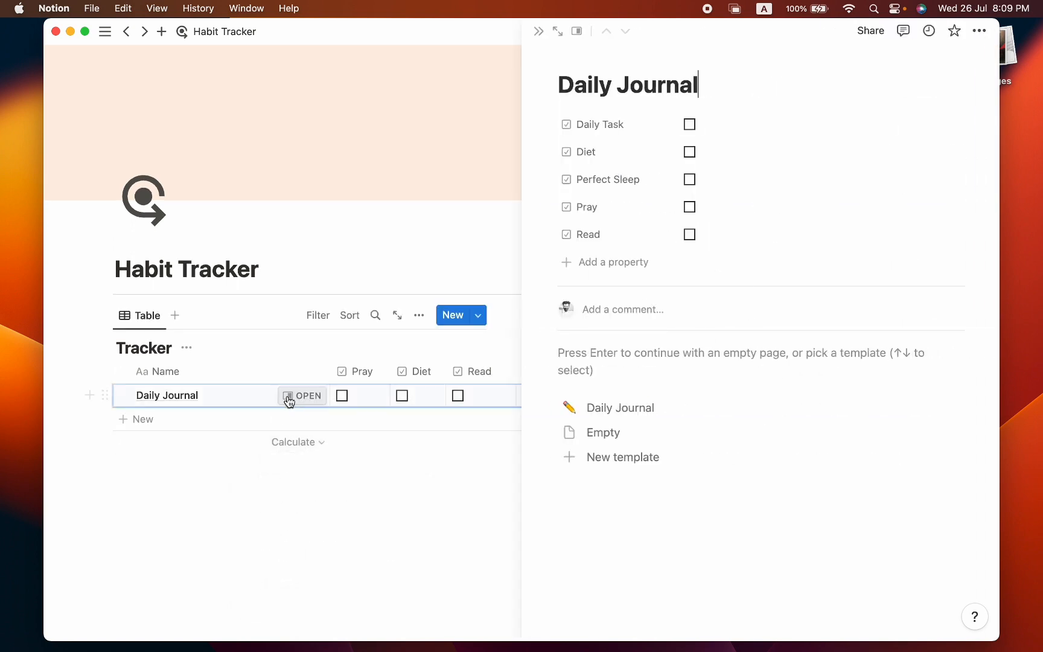
left_click(614, 410)
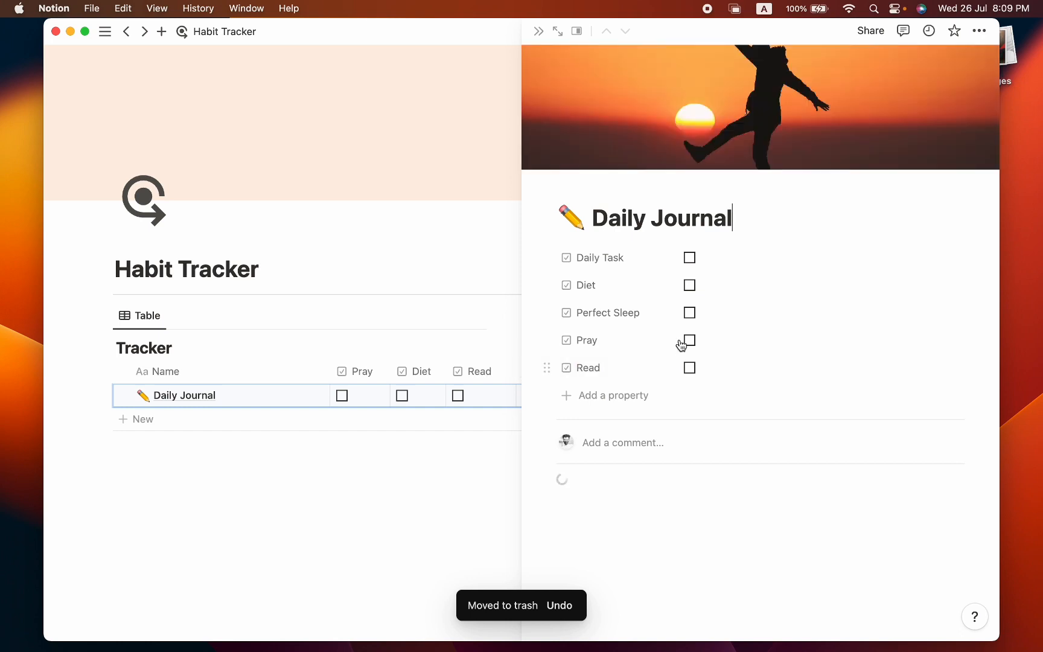
scroll(717, 301, "down", 5)
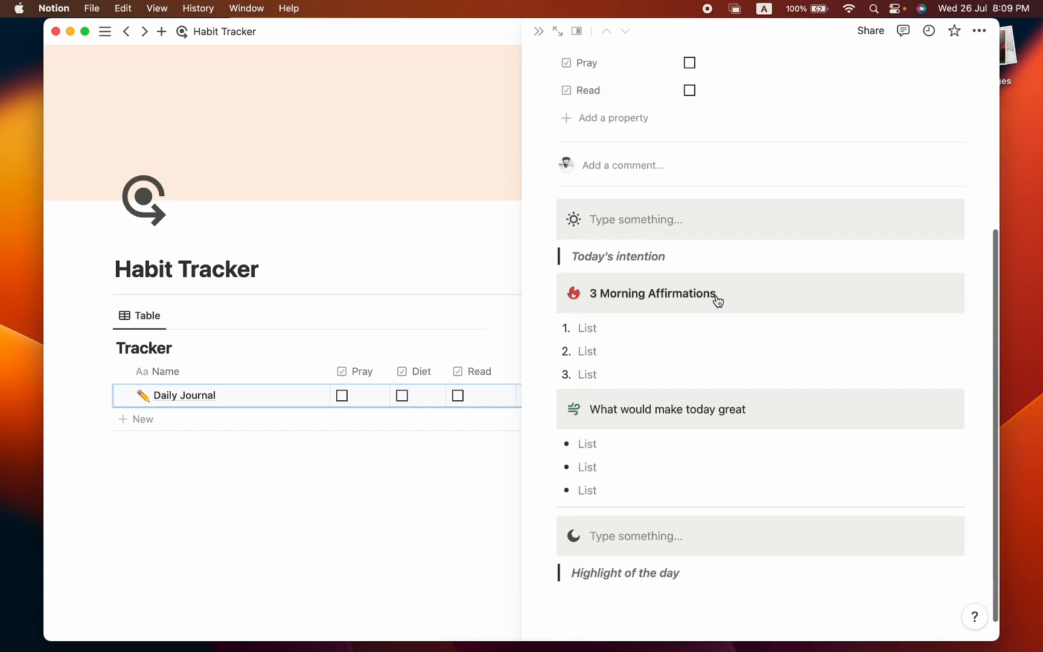
scroll(717, 301, "down", 1)
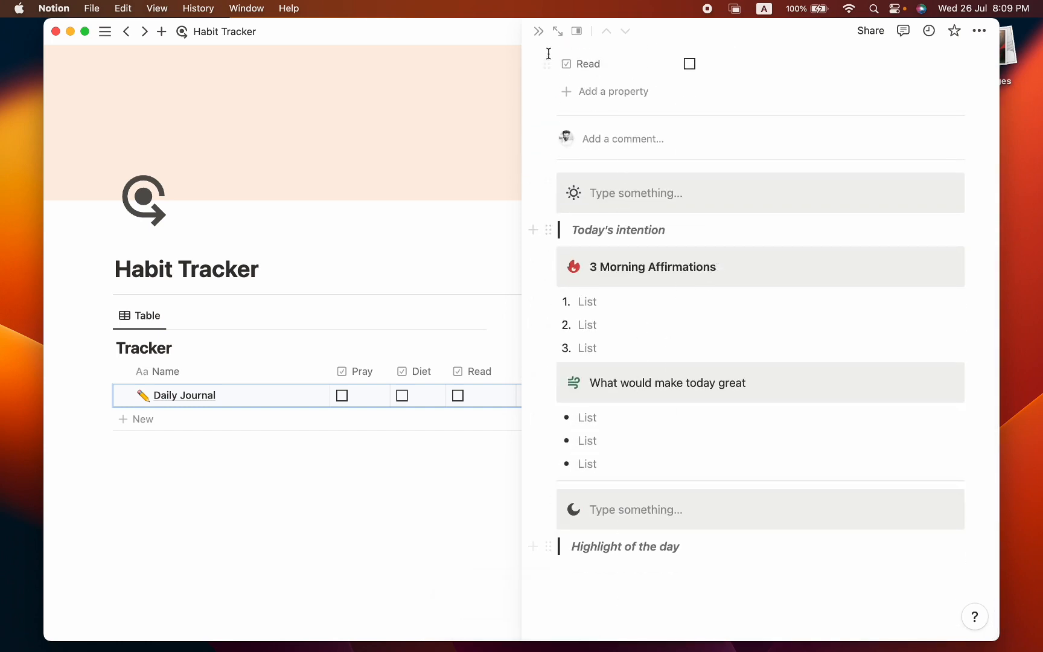
left_click(538, 31)
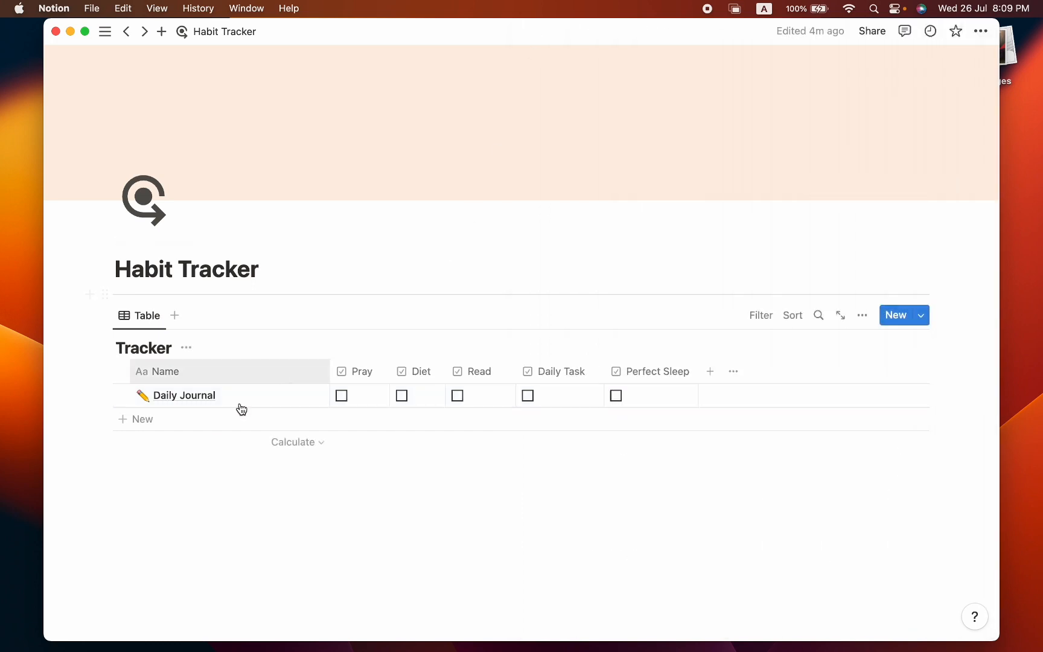
Add a new entry to the Tracker table and fill it with the Daily Journal template.
left_click(241, 415)
key("Escape")
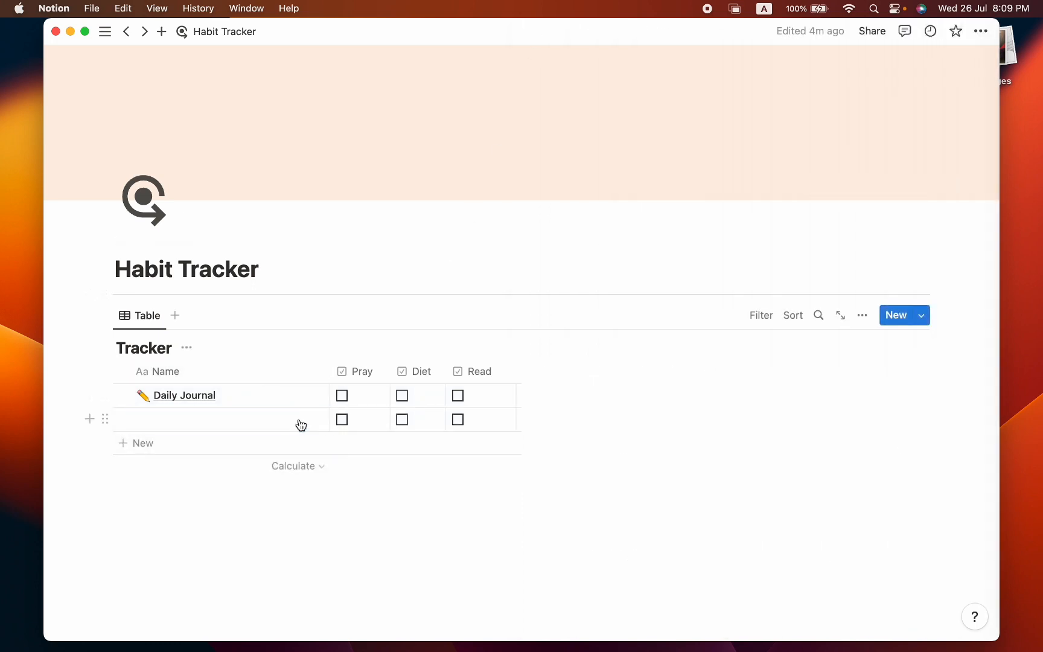
left_click(301, 426)
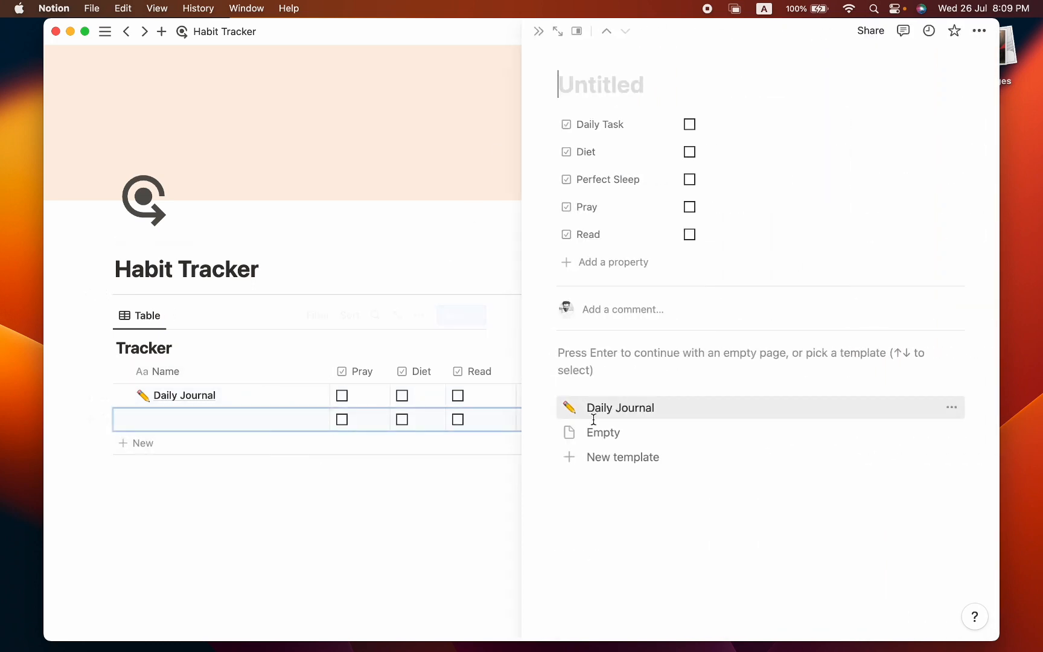
left_click(628, 417)
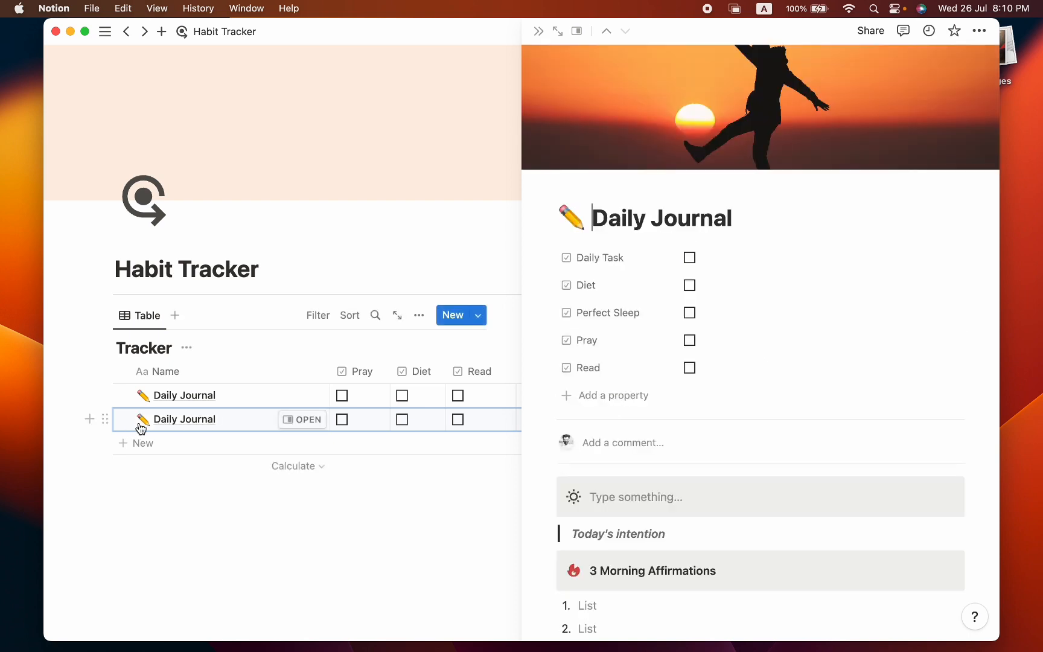
Look through the journal sections of the new Daily Journal entry and close it.
scroll(749, 284, "down", 3)
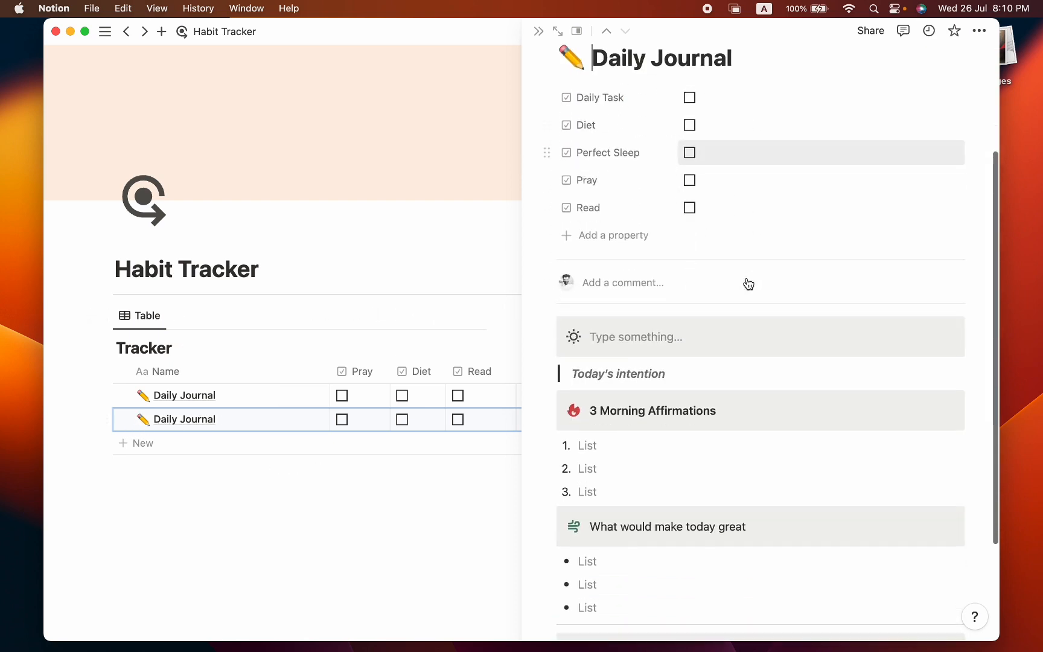
scroll(748, 284, "down", 2)
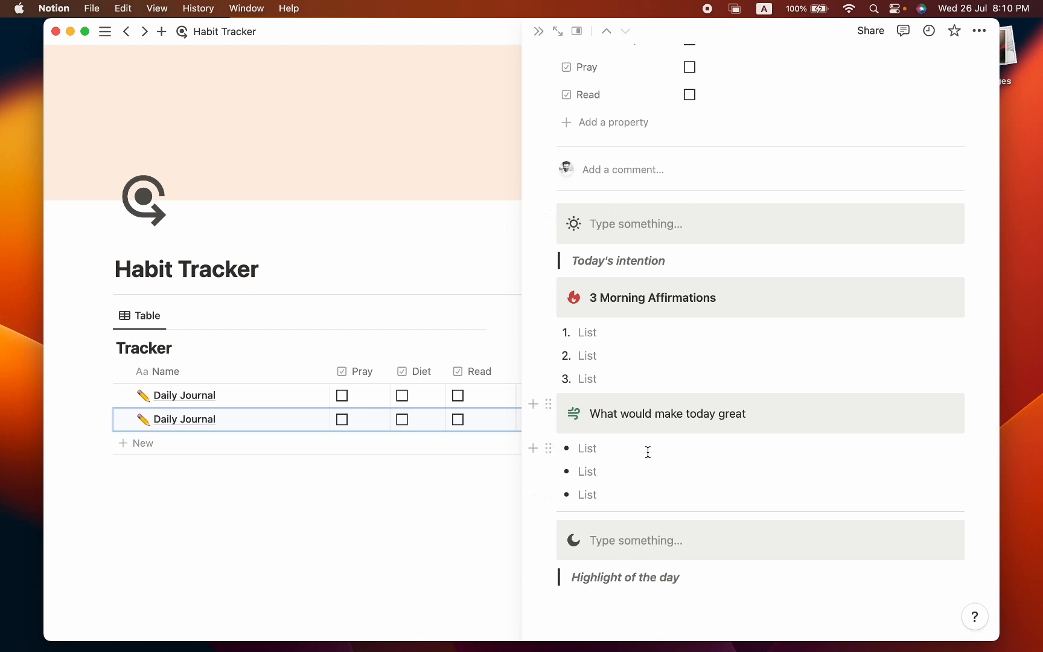
scroll(690, 377, "down", 1)
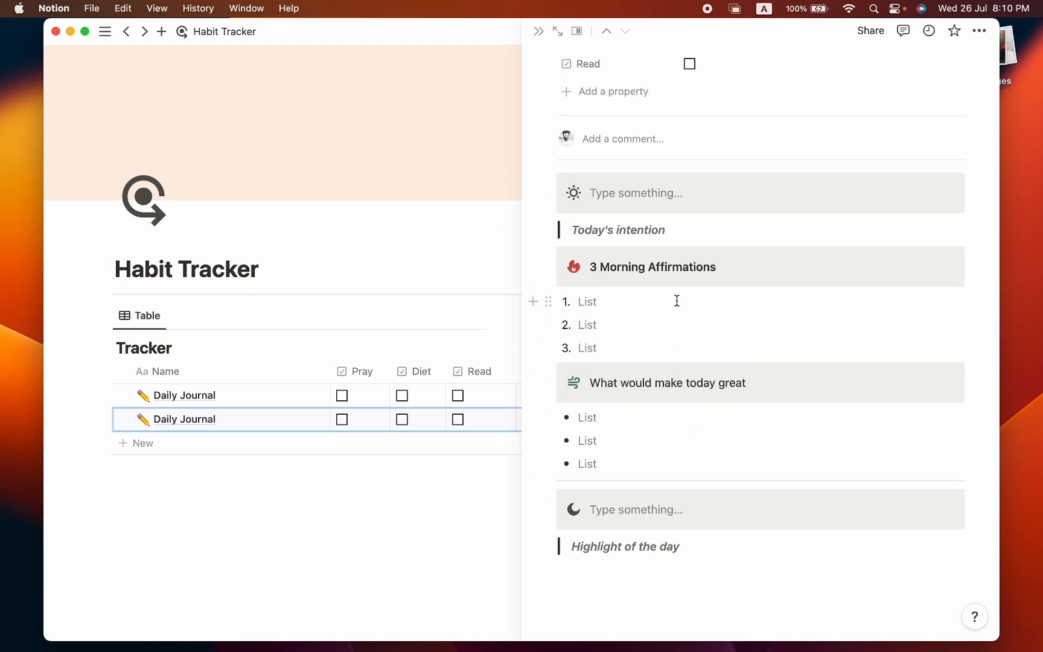
key("Escape")
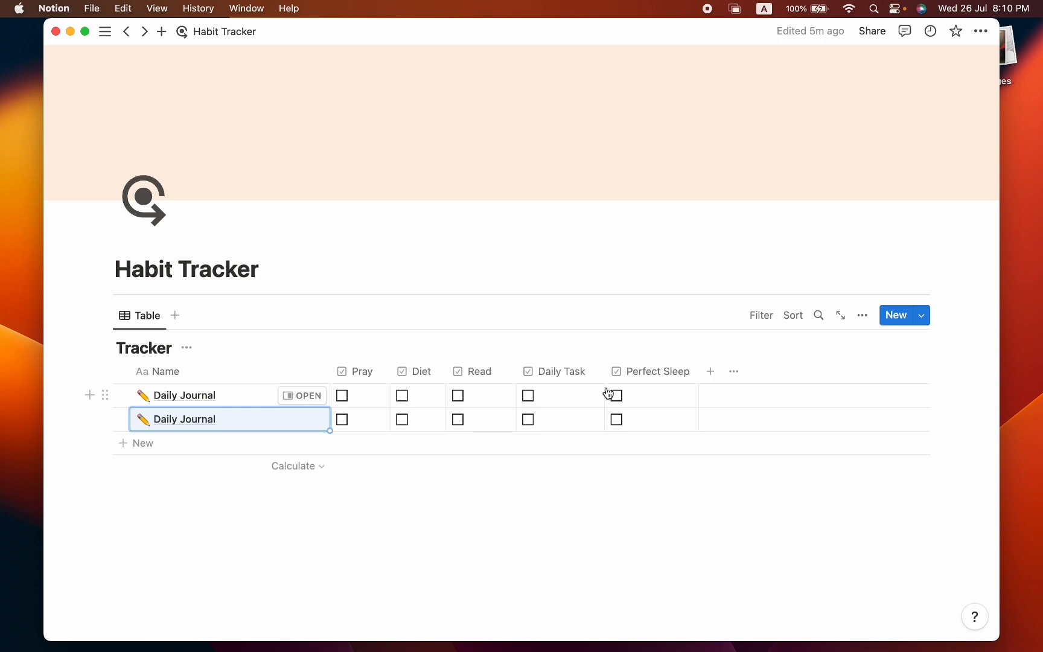
Add a Formula property to the Tracker table and open its formula for editing.
left_click(709, 371)
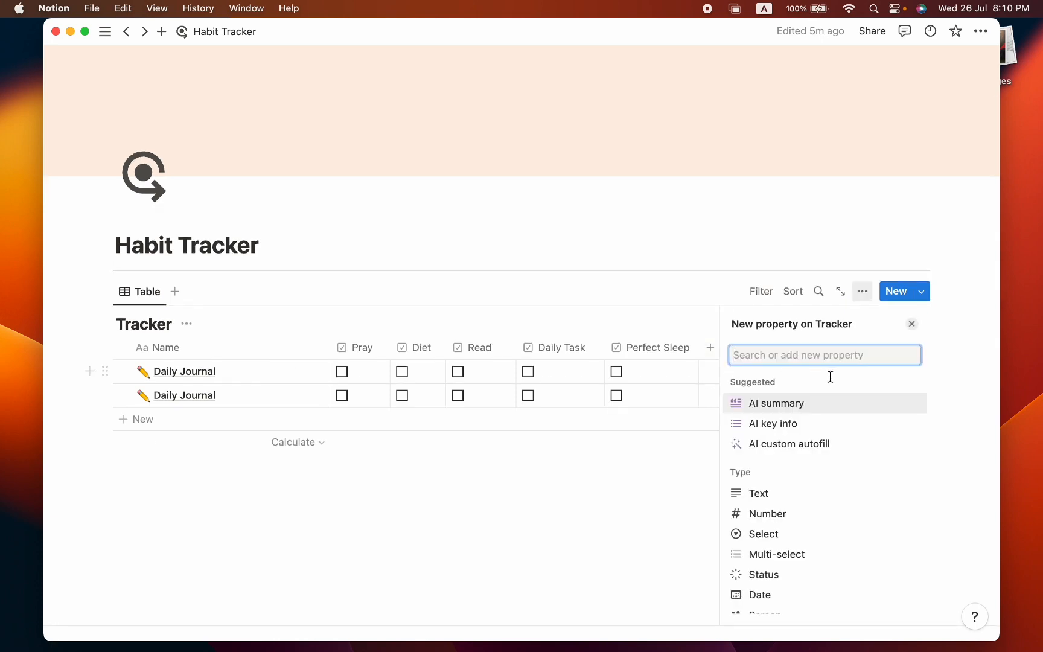
scroll(831, 379, "down", 8)
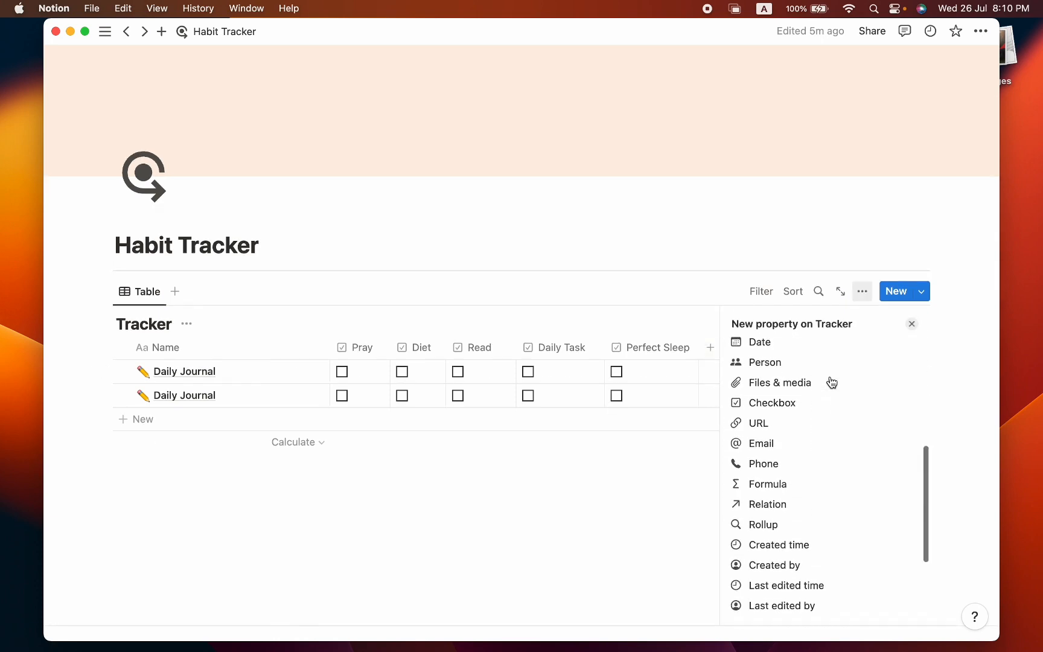
scroll(831, 380, "down", 1)
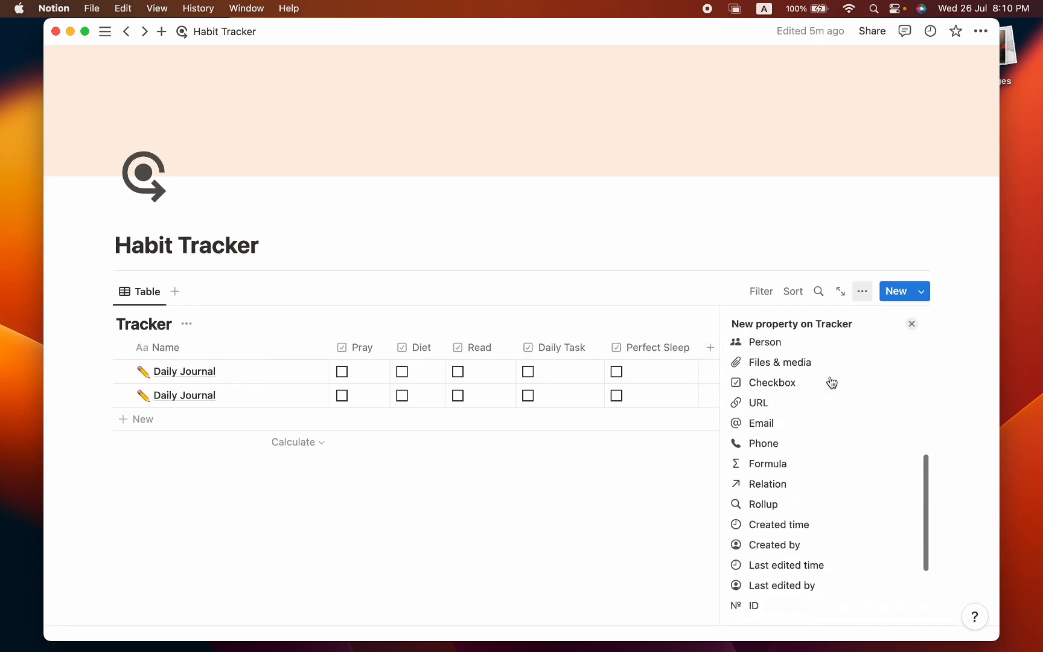
left_click(799, 474)
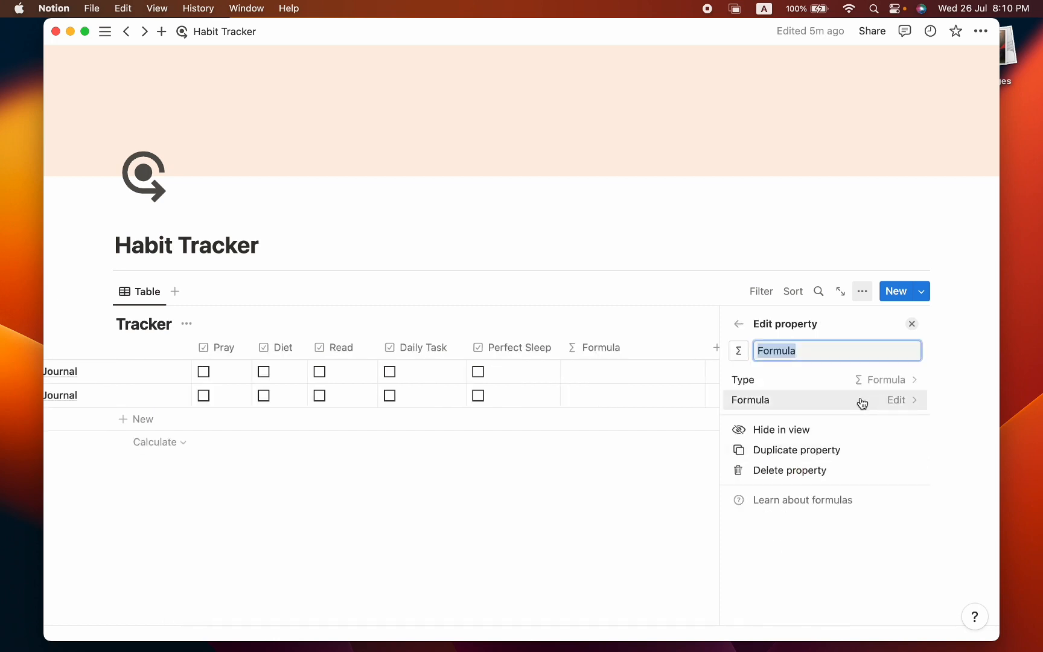
left_click(910, 402)
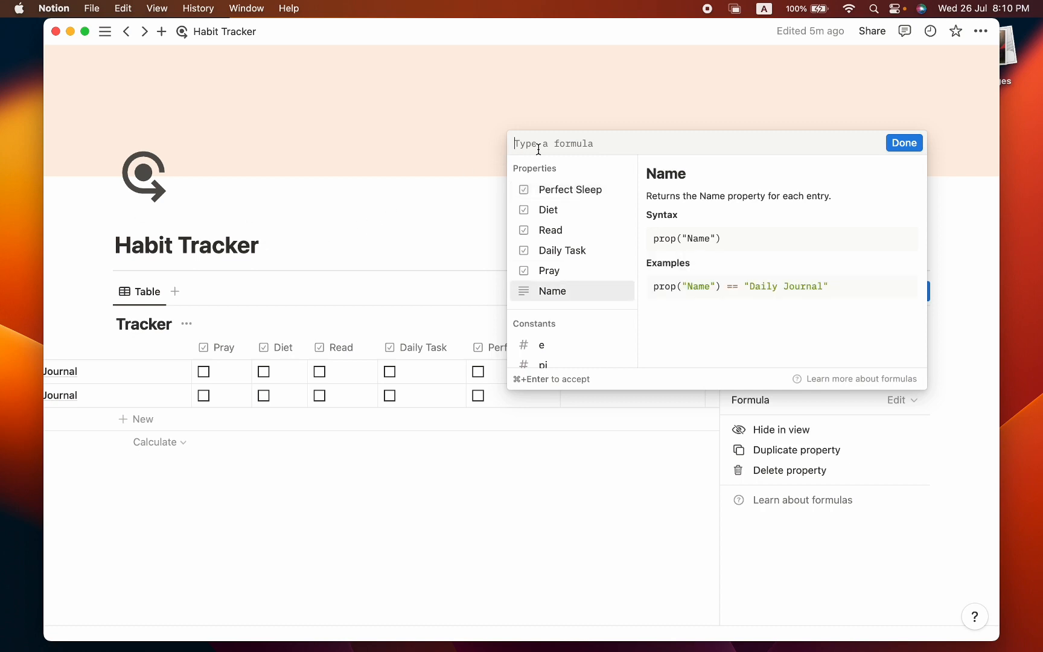
Begin the formula with round(100 * ( and a unaryPlus term for the Pray property.
type("round(")
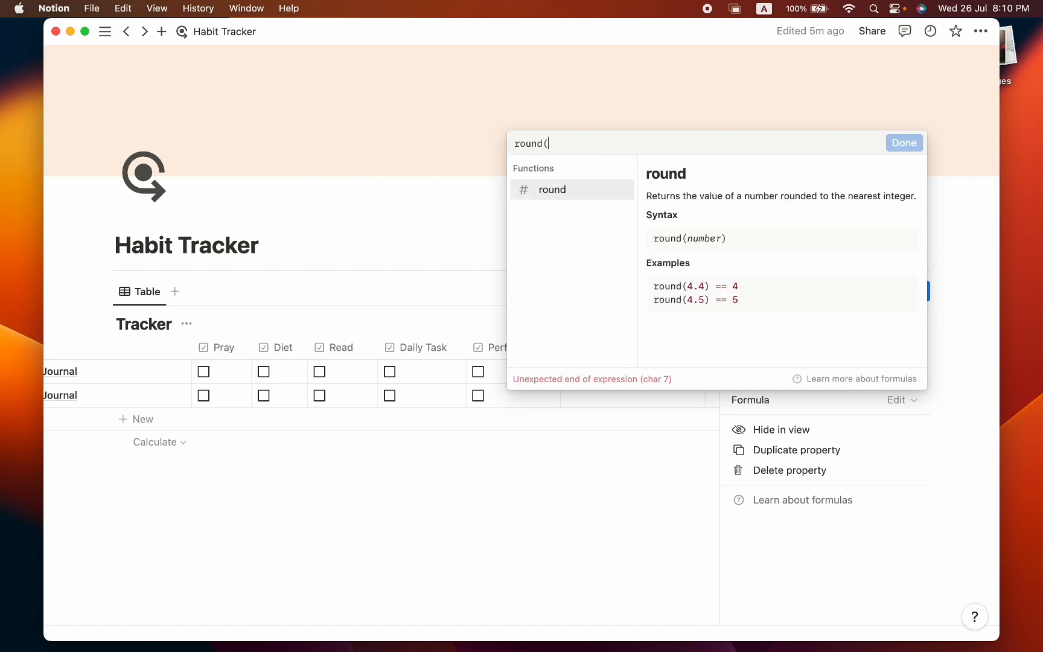
type("100")
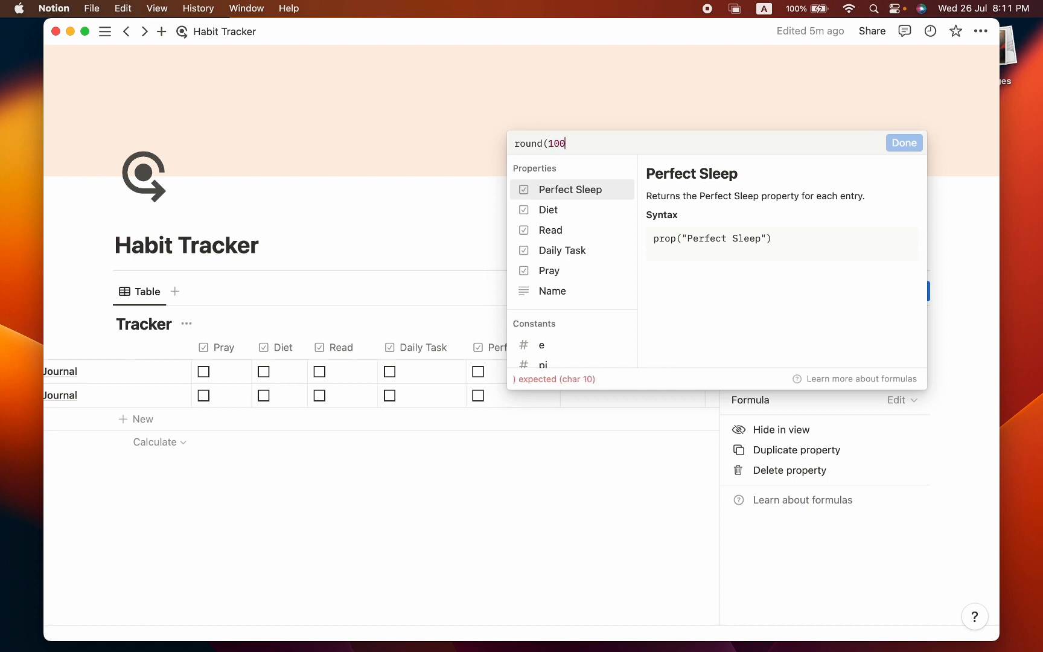
type("*")
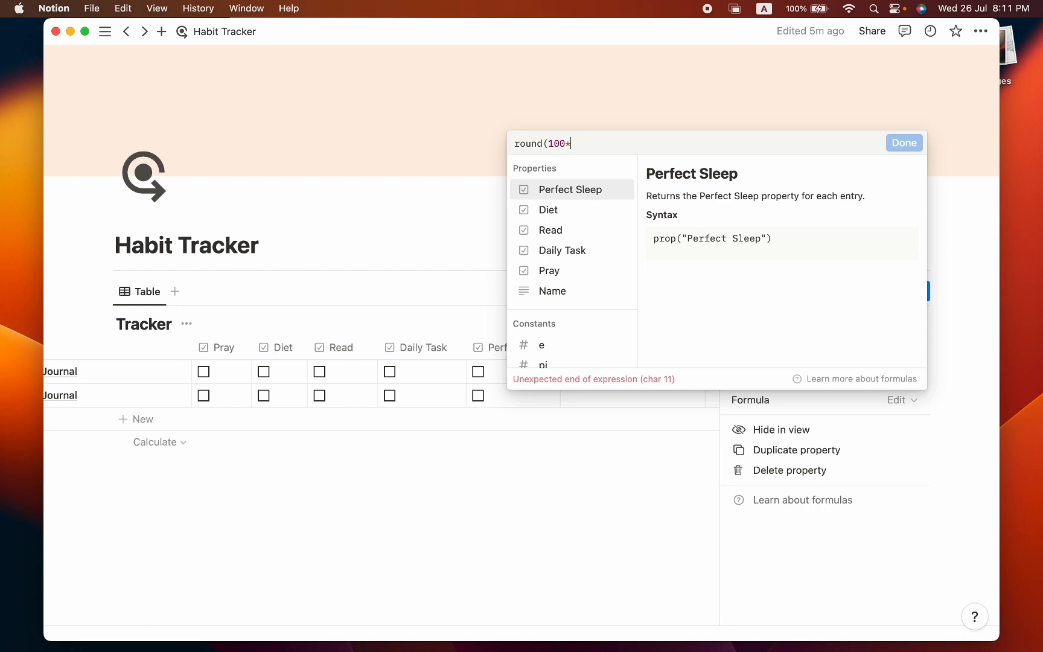
key("BackSpace")
type("* ")
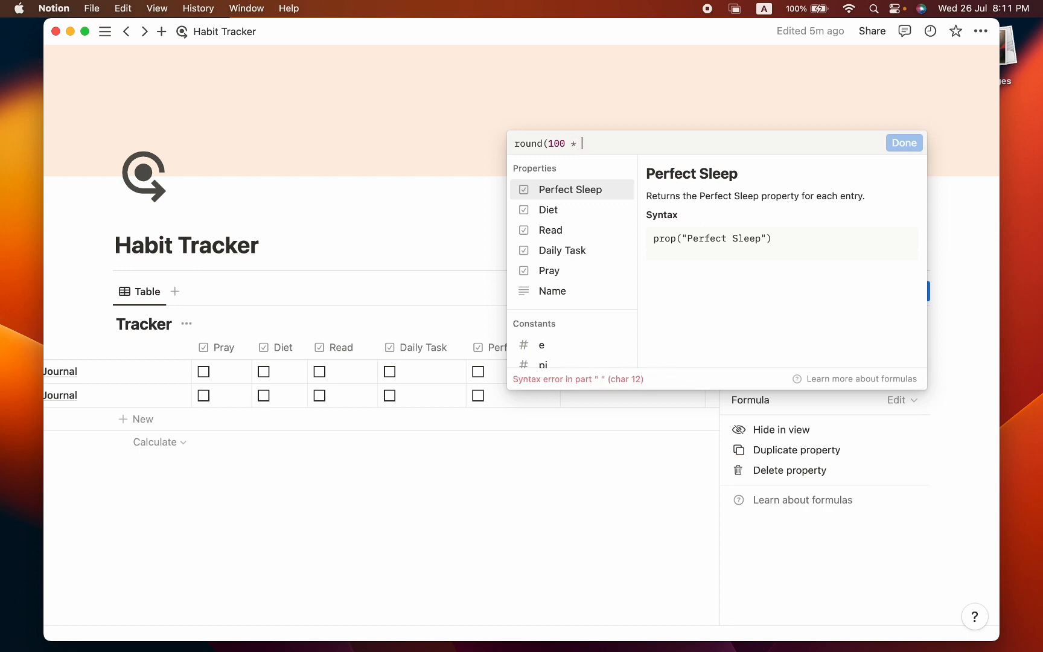
type("(")
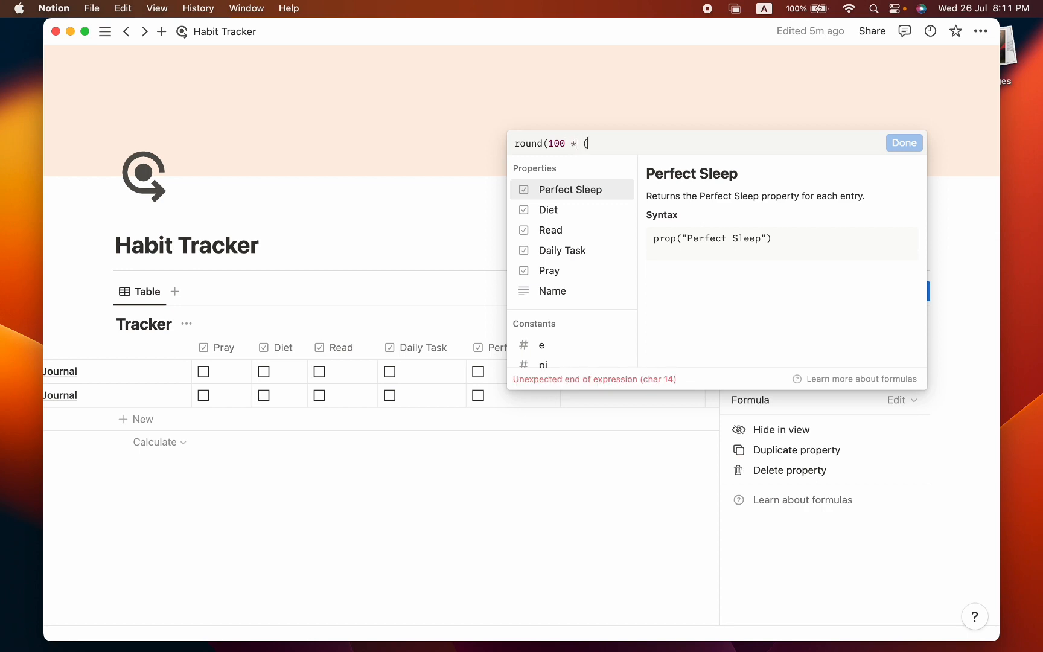
type("unary")
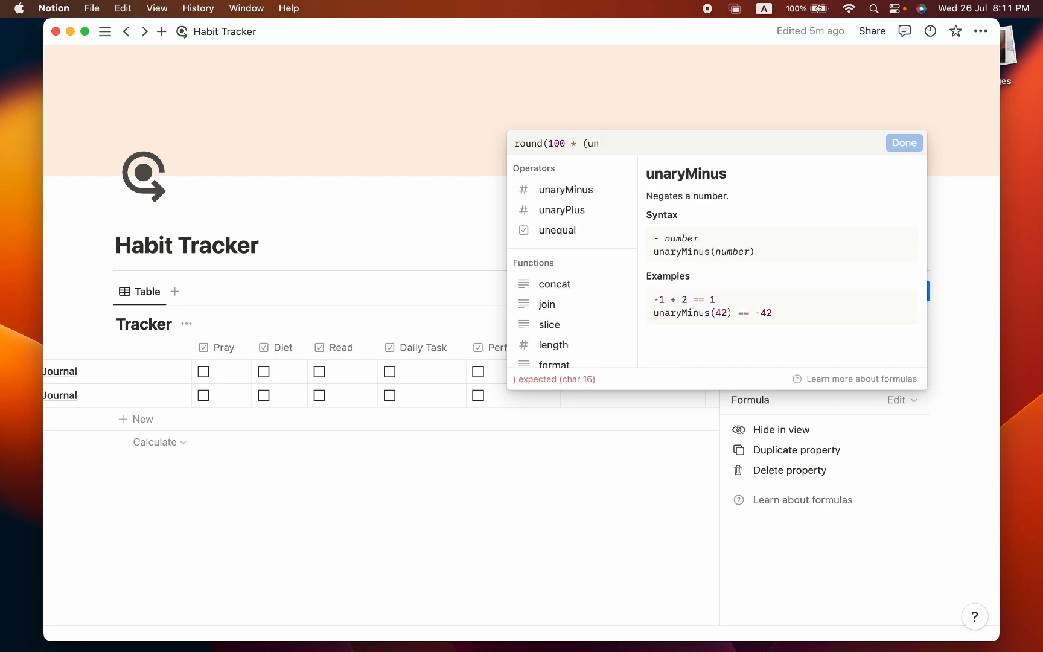
left_click(546, 210)
type(")")
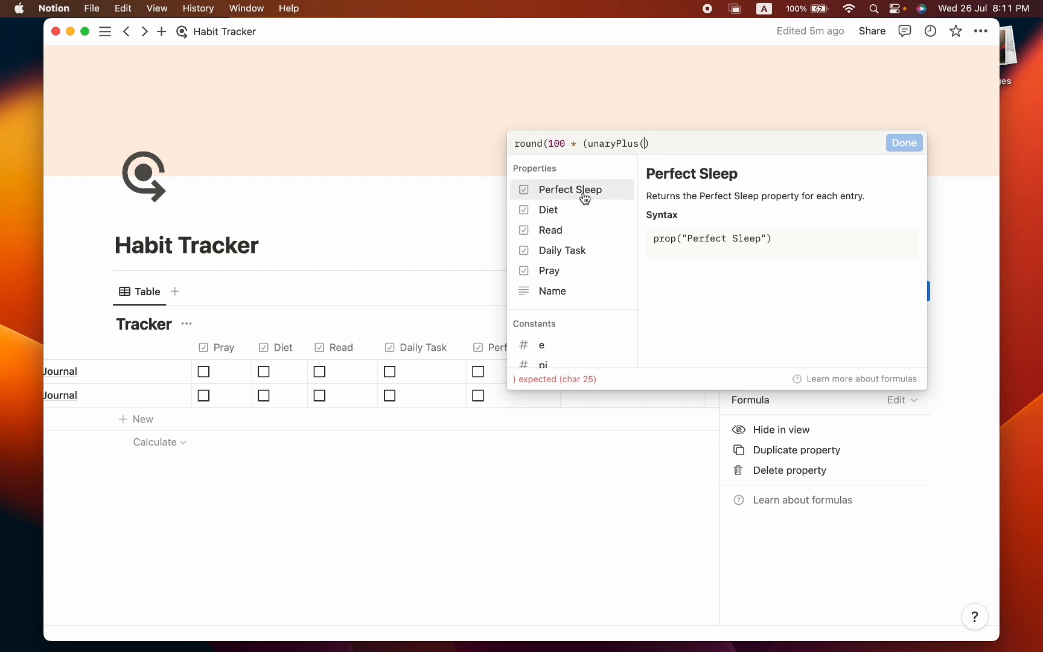
left_click(565, 272)
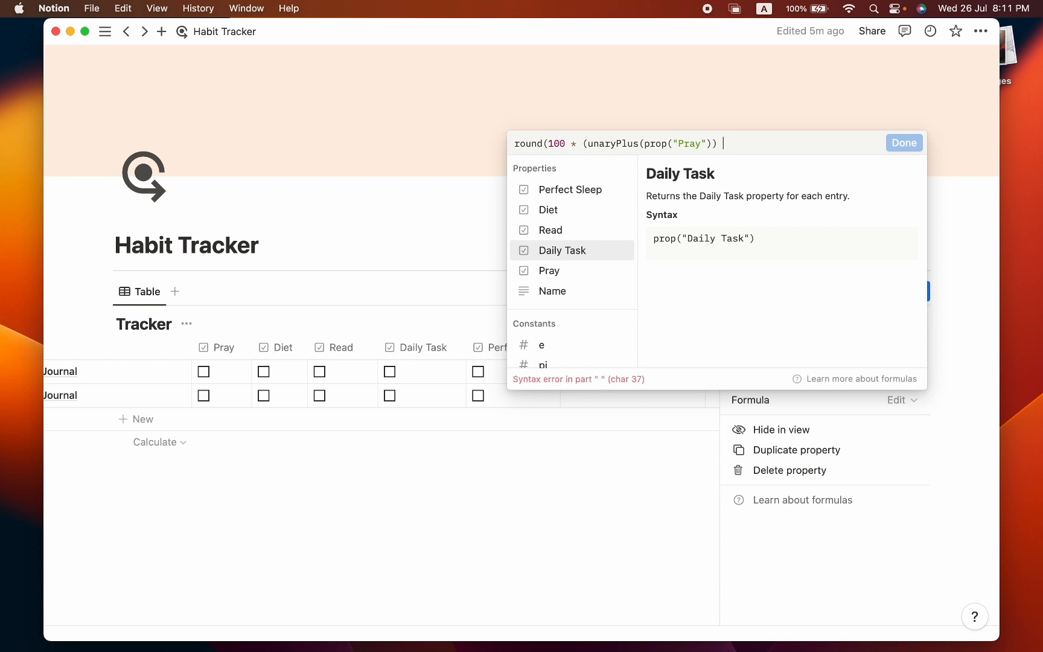
Add a unaryPlus term for the Daily Task property to the formula's sum.
type("+ unary")
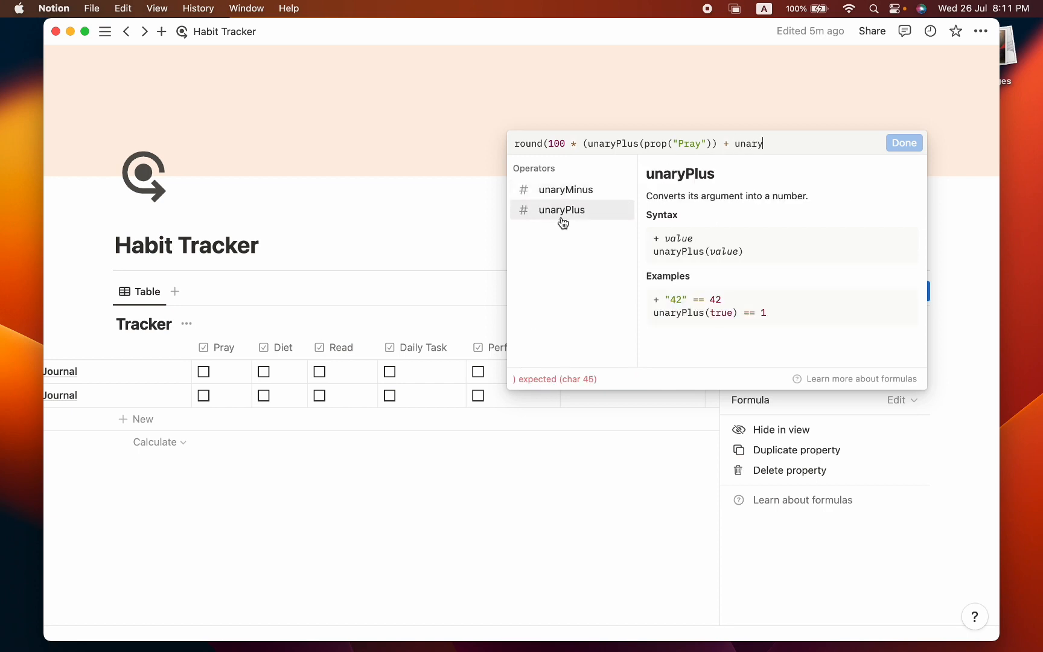
left_click(559, 215)
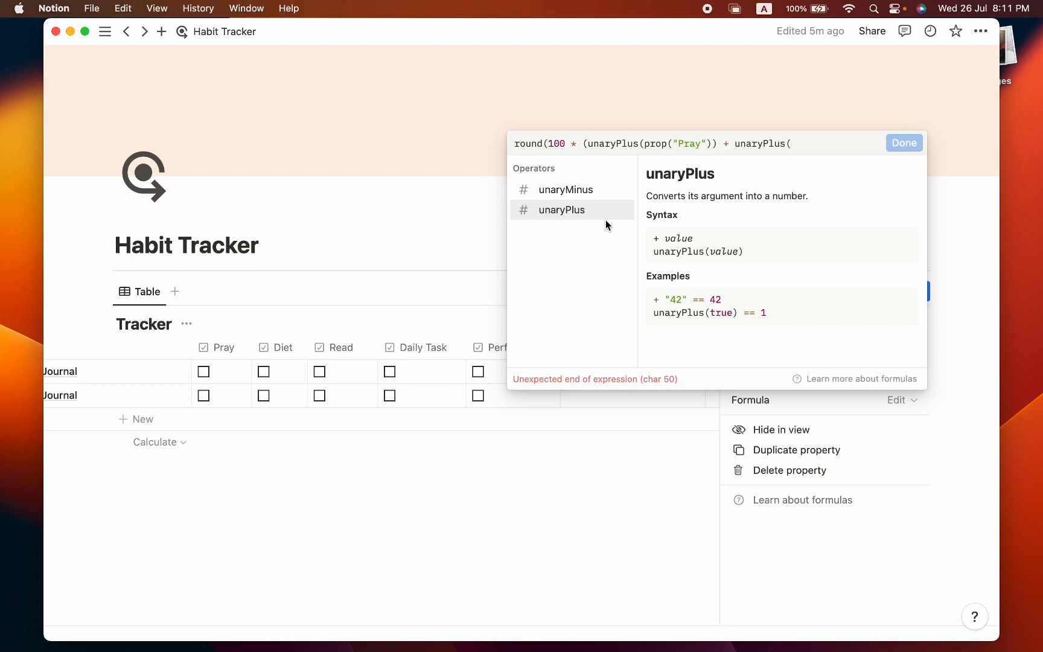
type(")")
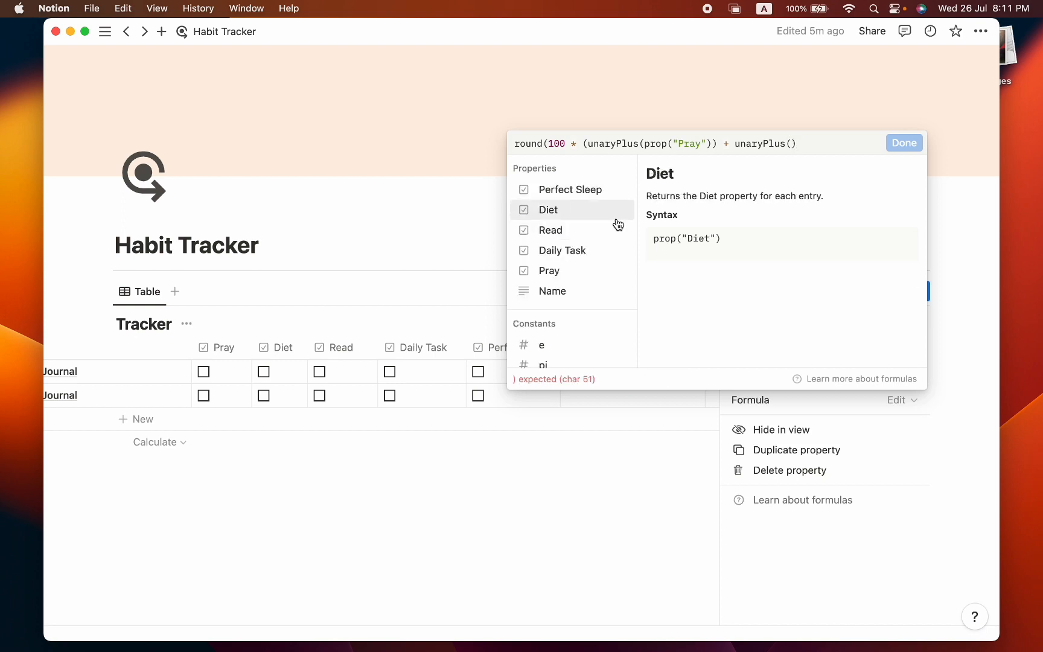
left_click(590, 257)
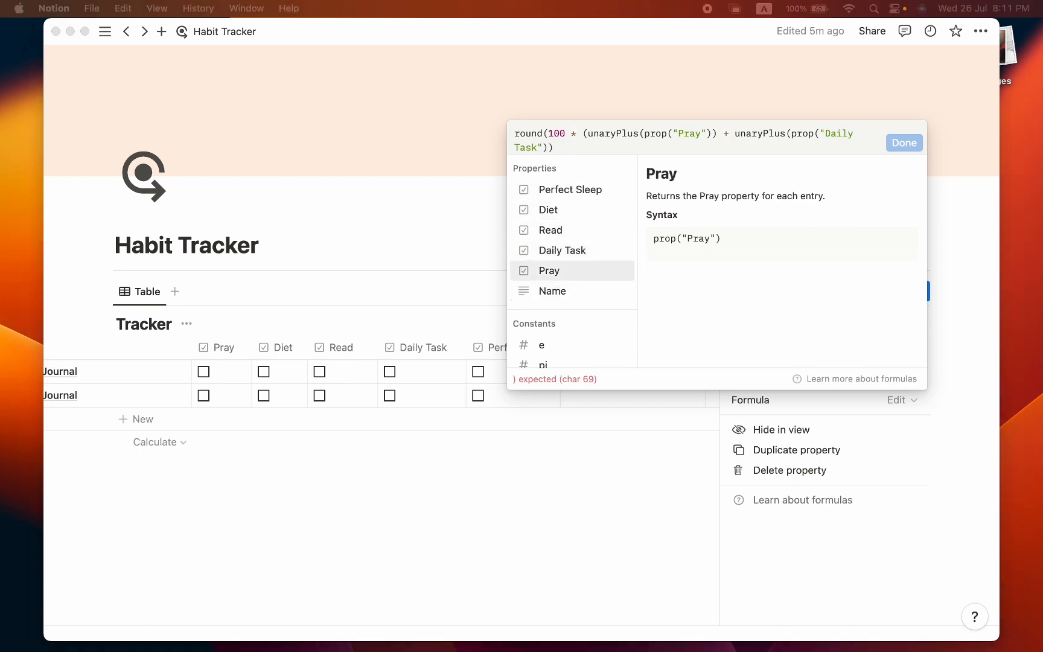
Replace the whole formula with round(100 * ( followed by the closed sum of unaryPlus terms for Pray, Daily Task, Read, Diet and Perfect Sleep.
left_click(600, 149)
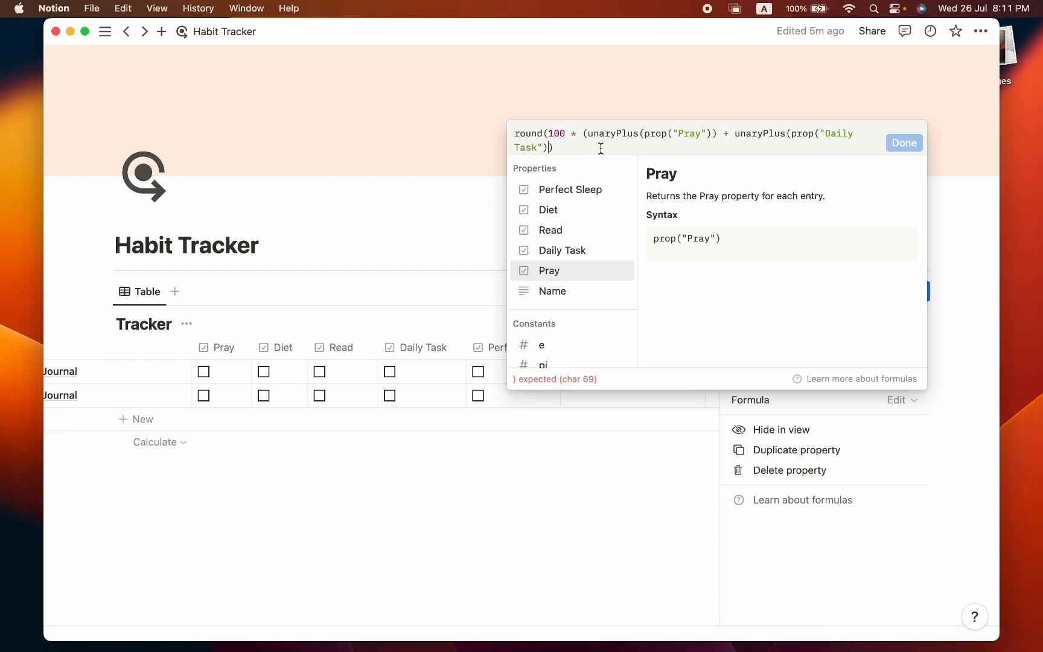
key("super+a")
key("BackSpace")
type("round(100 * (unaryPlus(prop(\"Pray\")) + unaryPlus(prop(\"Daily Task\")) + unaryPlus(prop(\"Read\")) + unaryPlus(prop(\"Diet\")) + unaryPlus(prop(\"Perfect Sleep\")))")
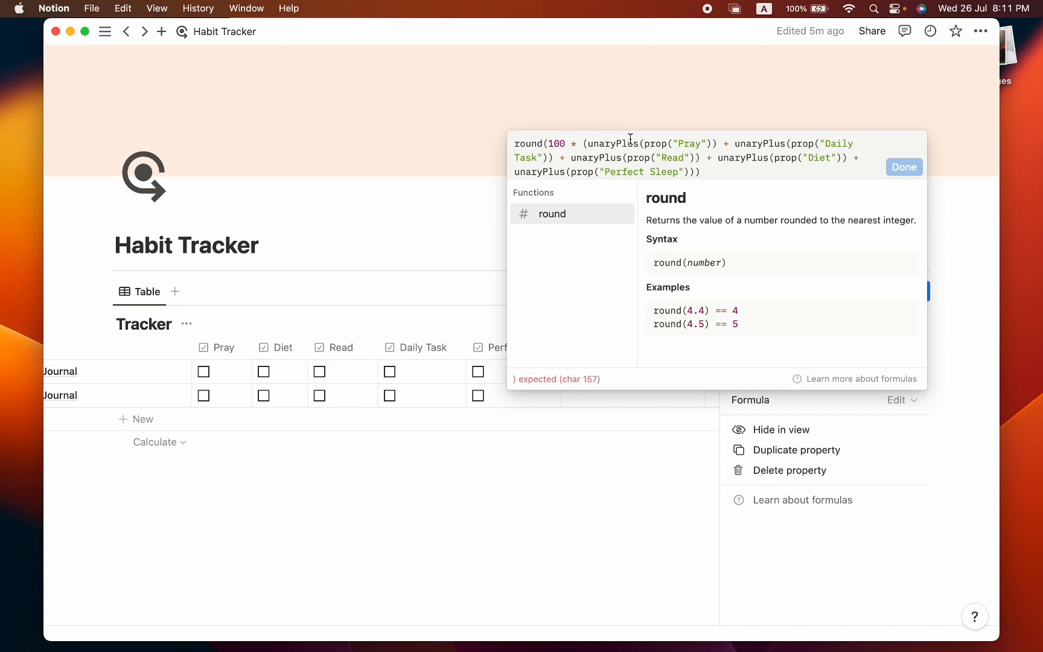
Complete the formula by appending / 5) / 100 after the habit sum, and save it.
left_click(707, 170)
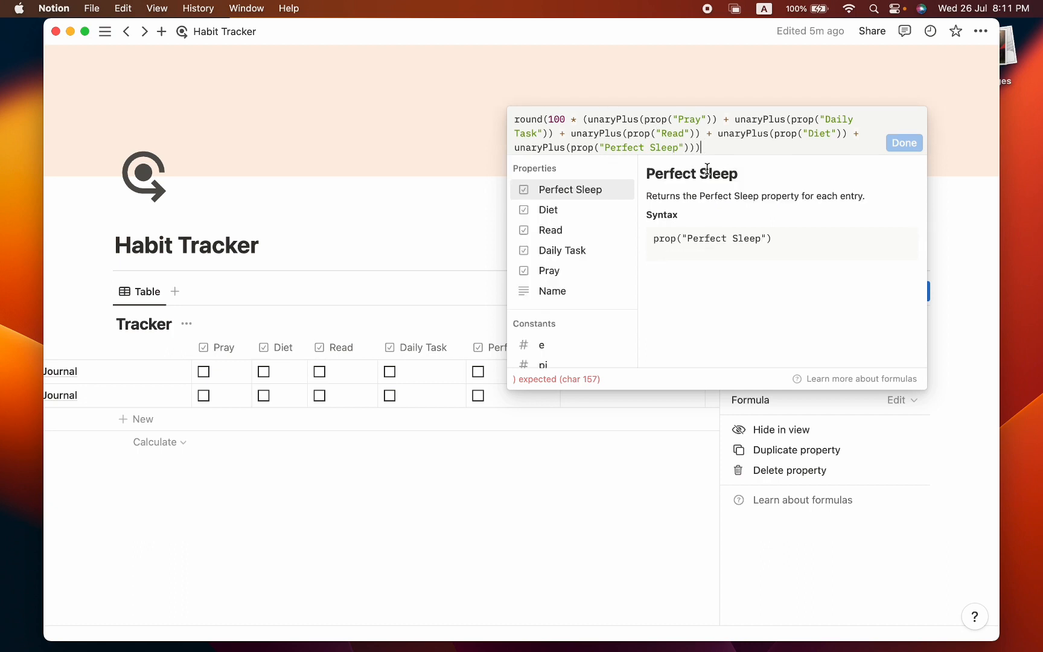
left_click_drag(695, 145, 709, 146)
left_click(712, 146)
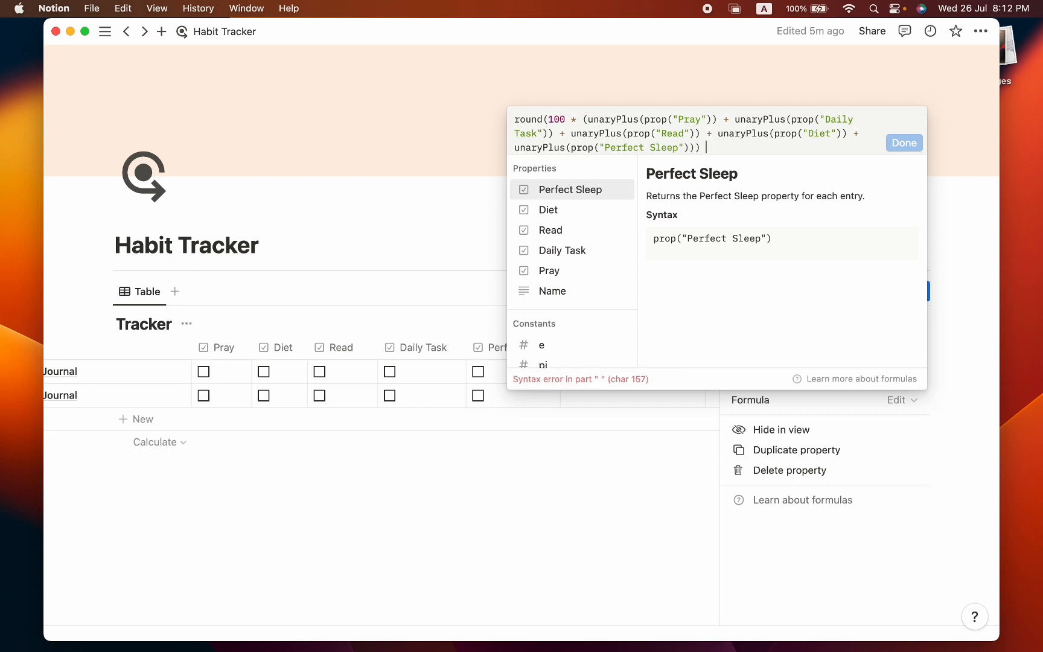
type("/ 5")
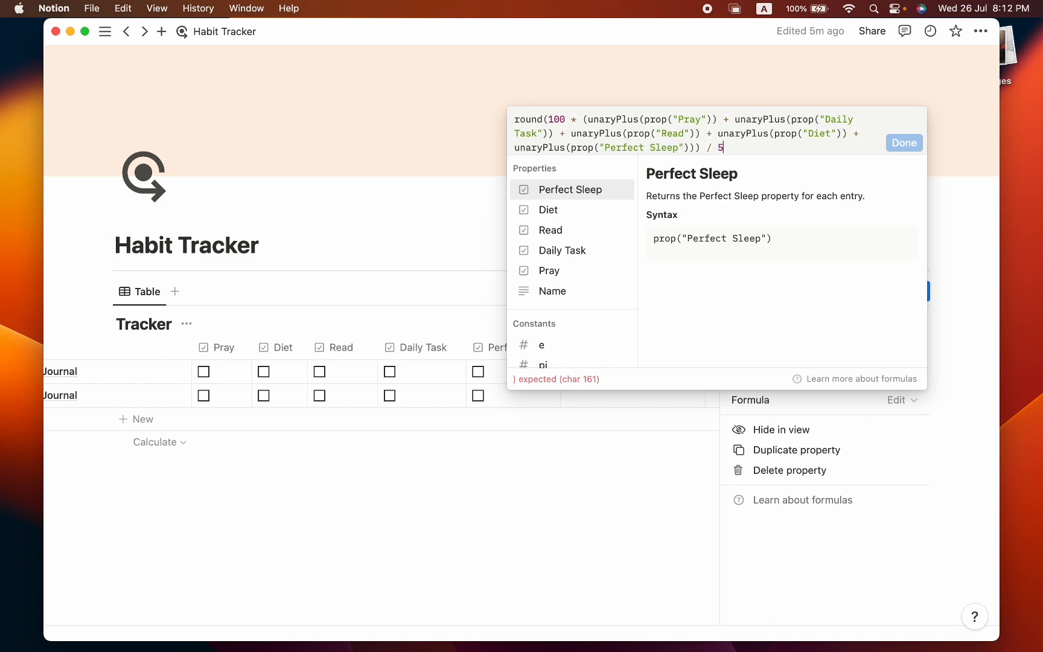
type(")")
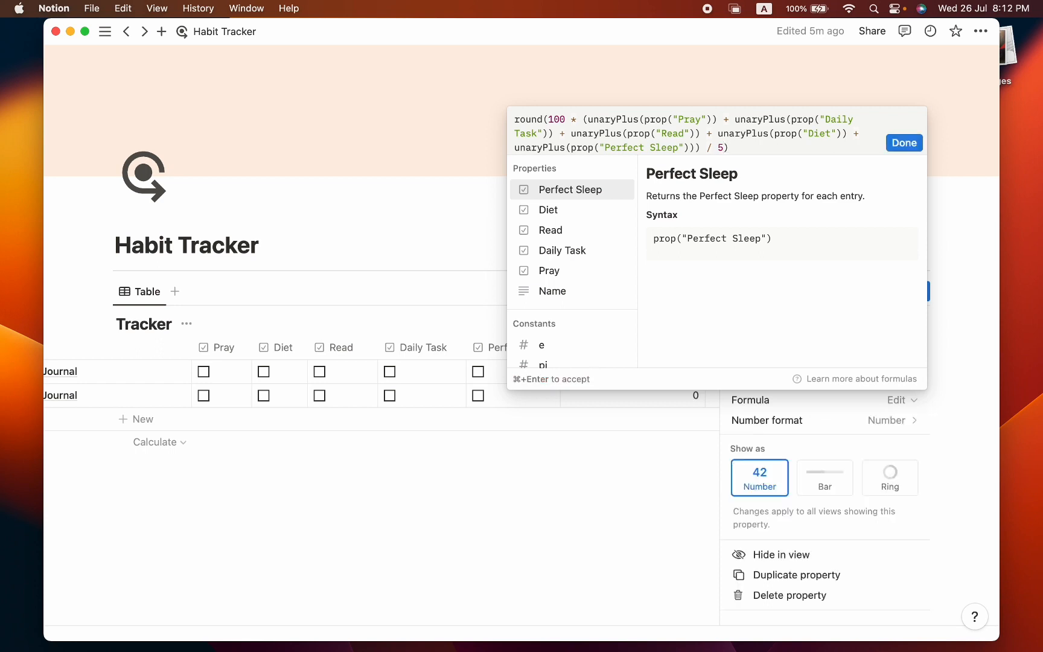
type(" / ")
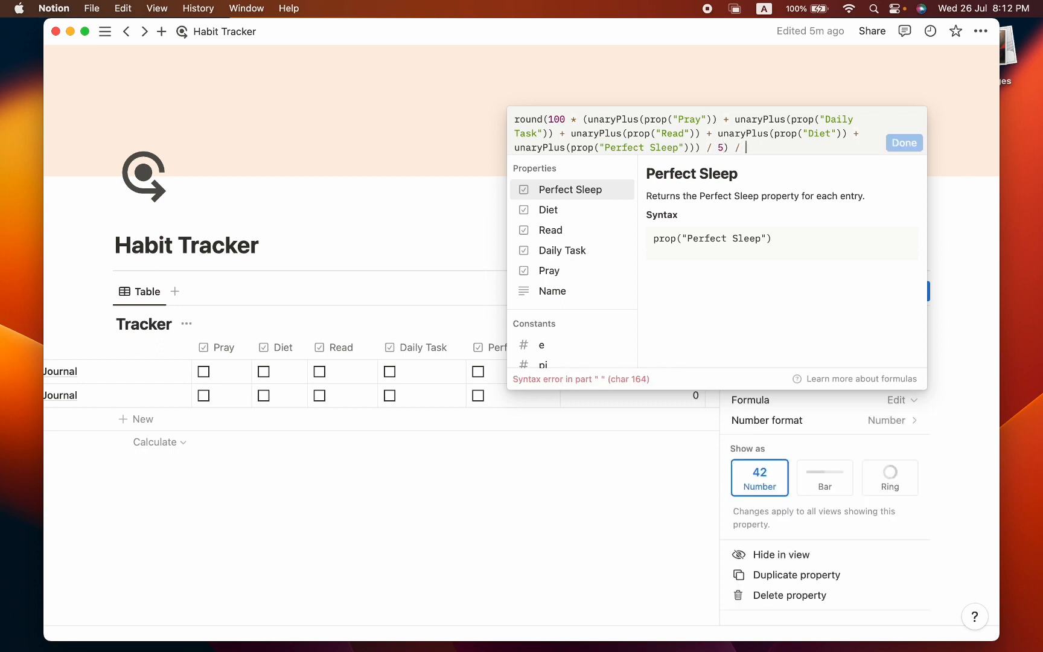
type("100")
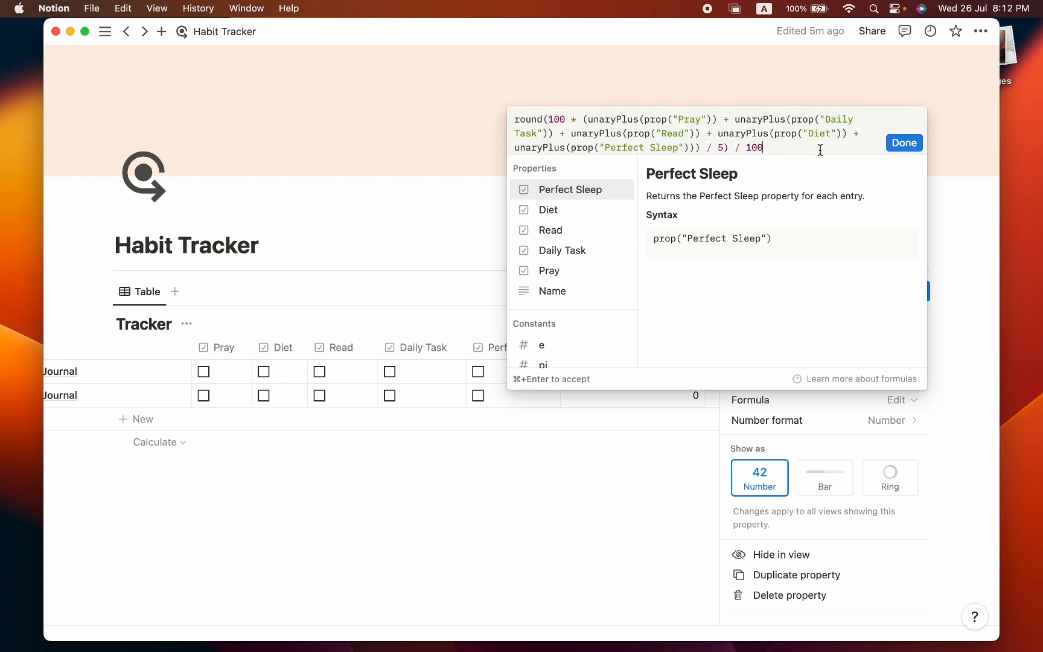
left_click(896, 144)
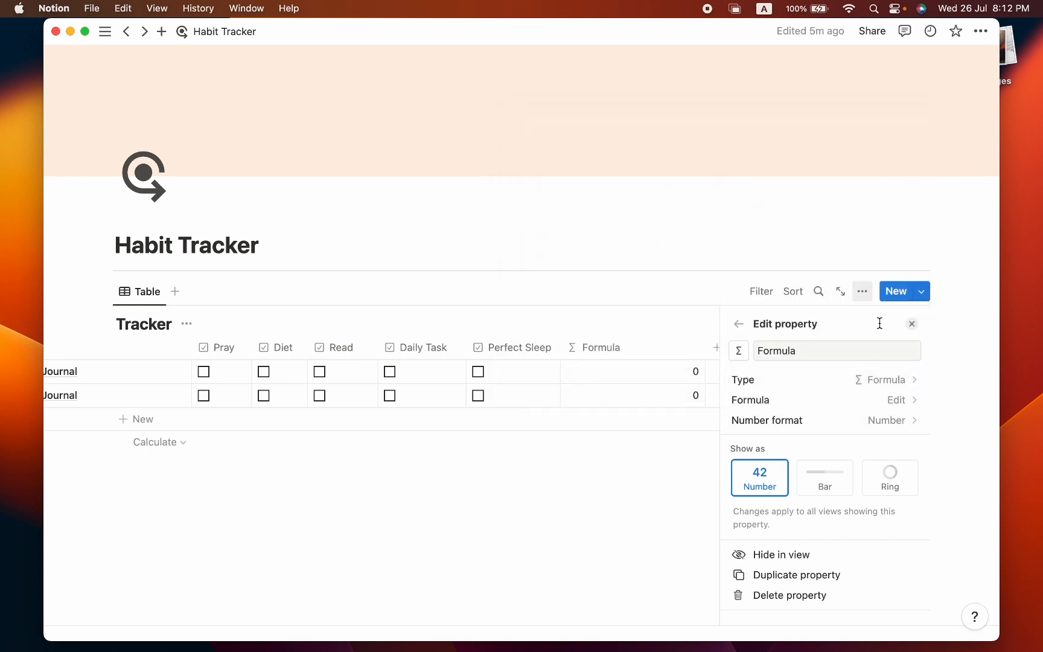
Close the property settings and set the Formula column's number format to Percent.
left_click(863, 295)
left_click(912, 326)
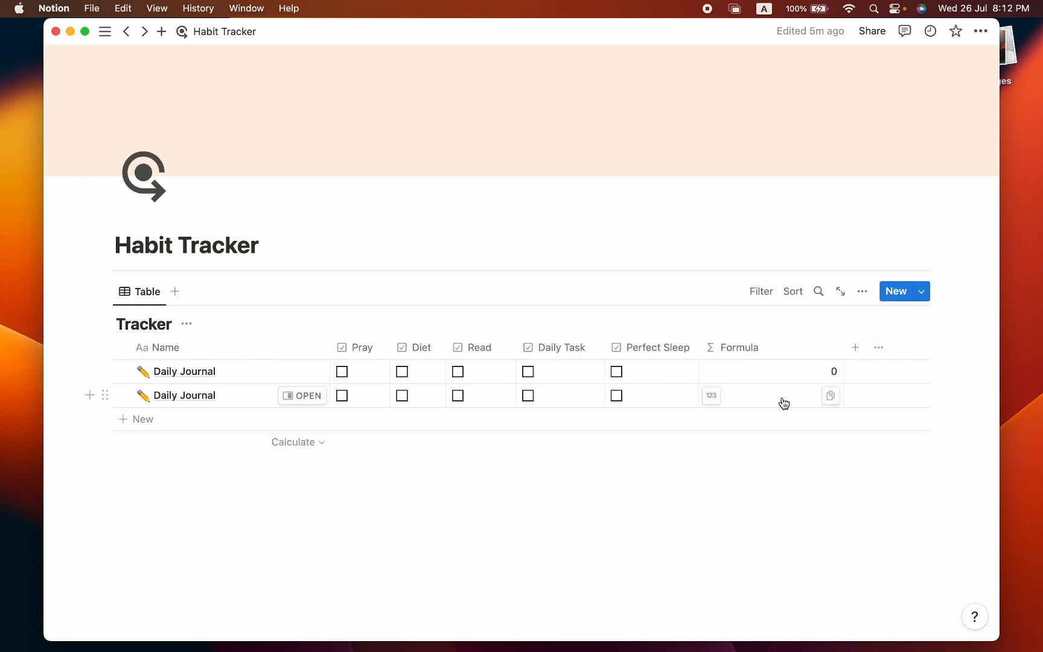
left_click(712, 397)
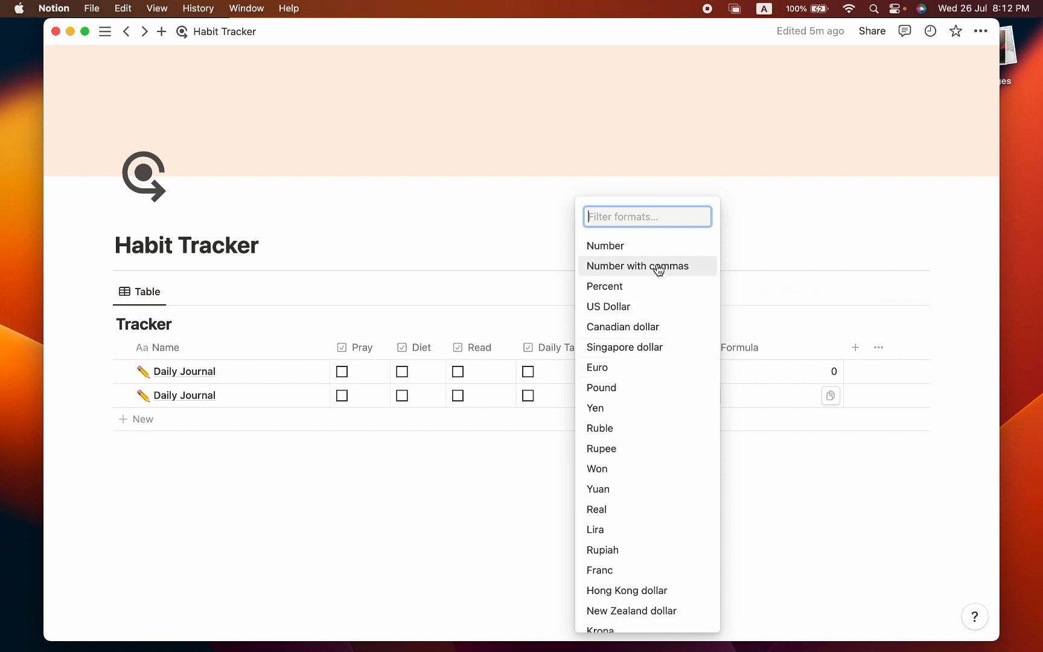
left_click(648, 293)
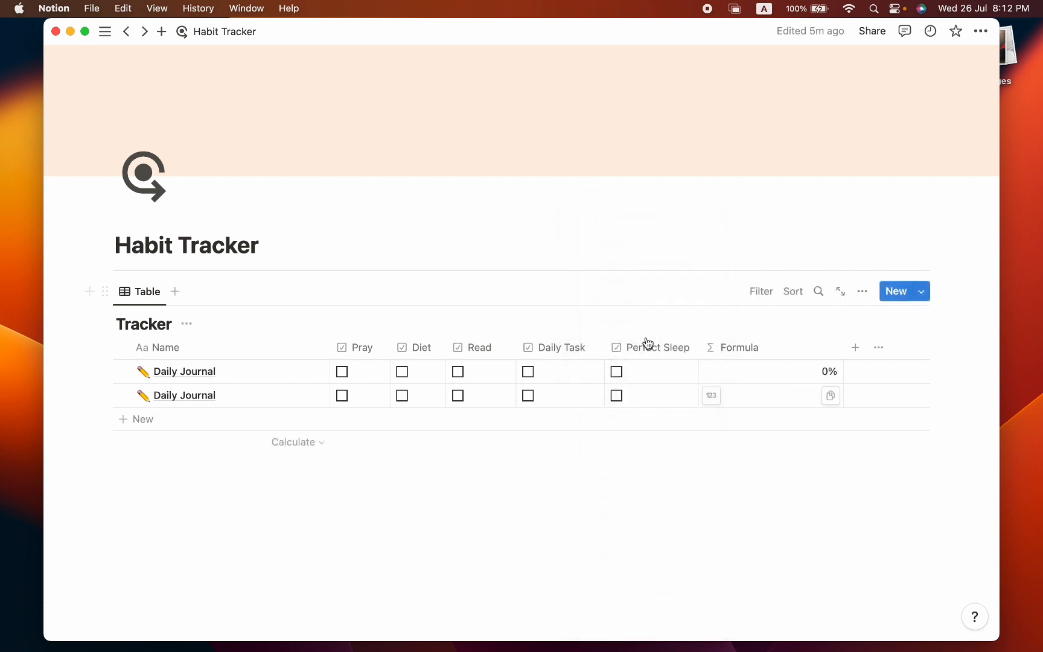
Mark Pray and Diet as done for the first Daily Journal entry.
left_click(344, 374)
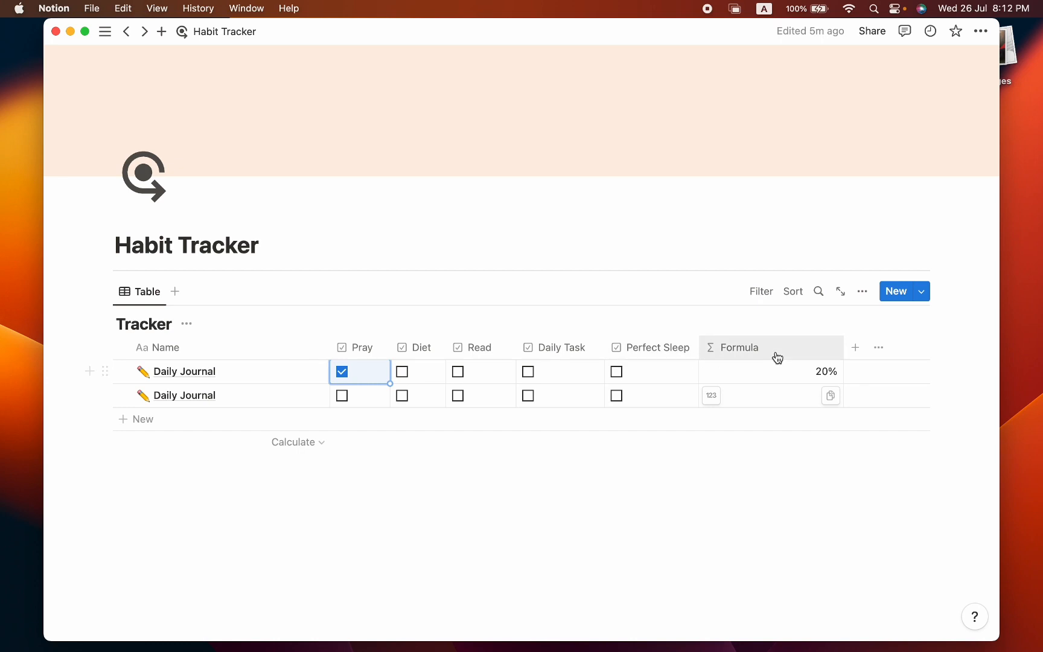
left_click(409, 374)
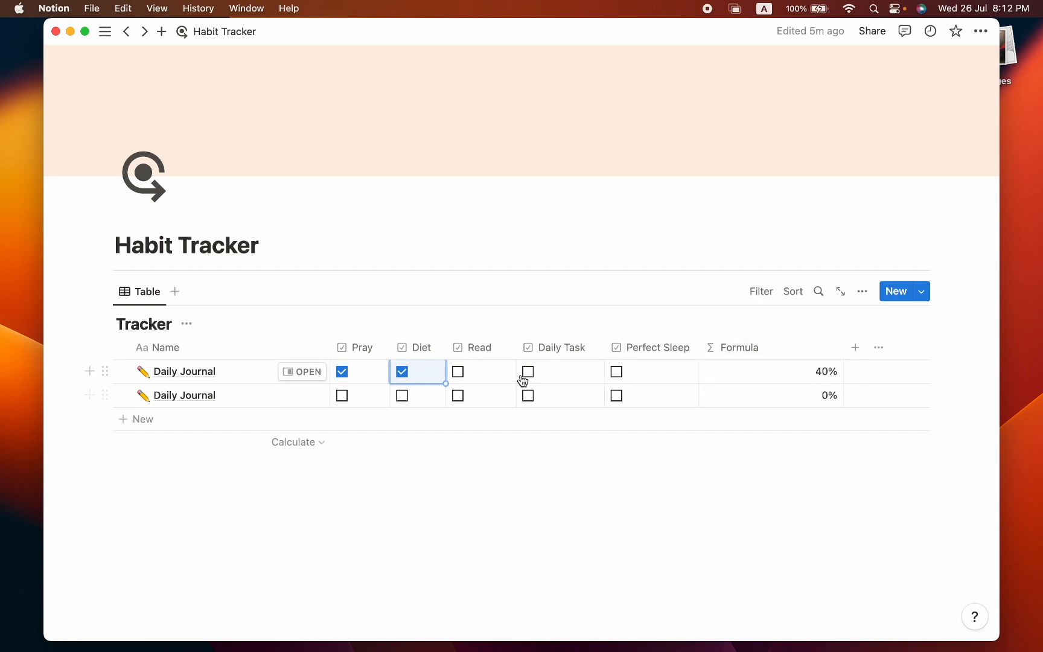
Mark Read as done for the first Daily Journal entry and start an empty line below the Tracker table.
left_click(484, 374)
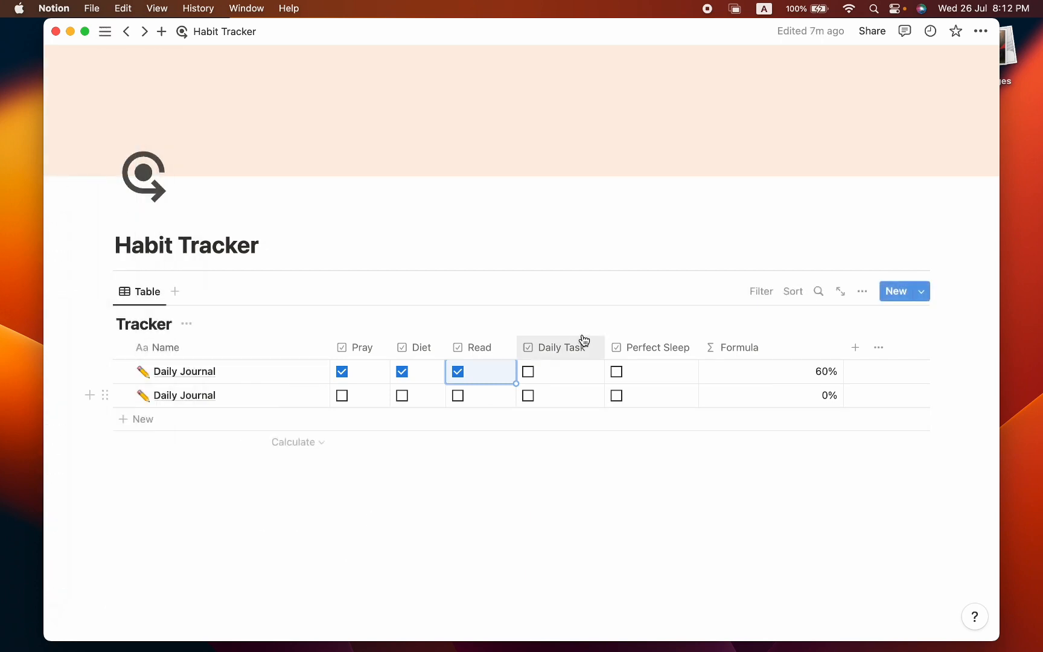
left_click(742, 348)
left_click(744, 350)
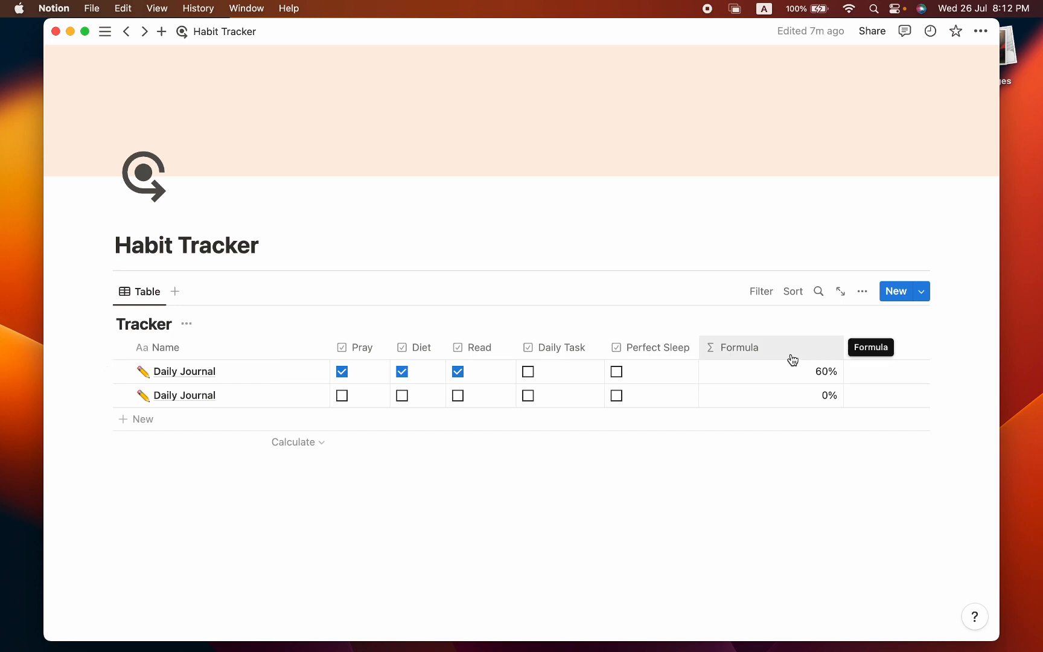
left_click(517, 489)
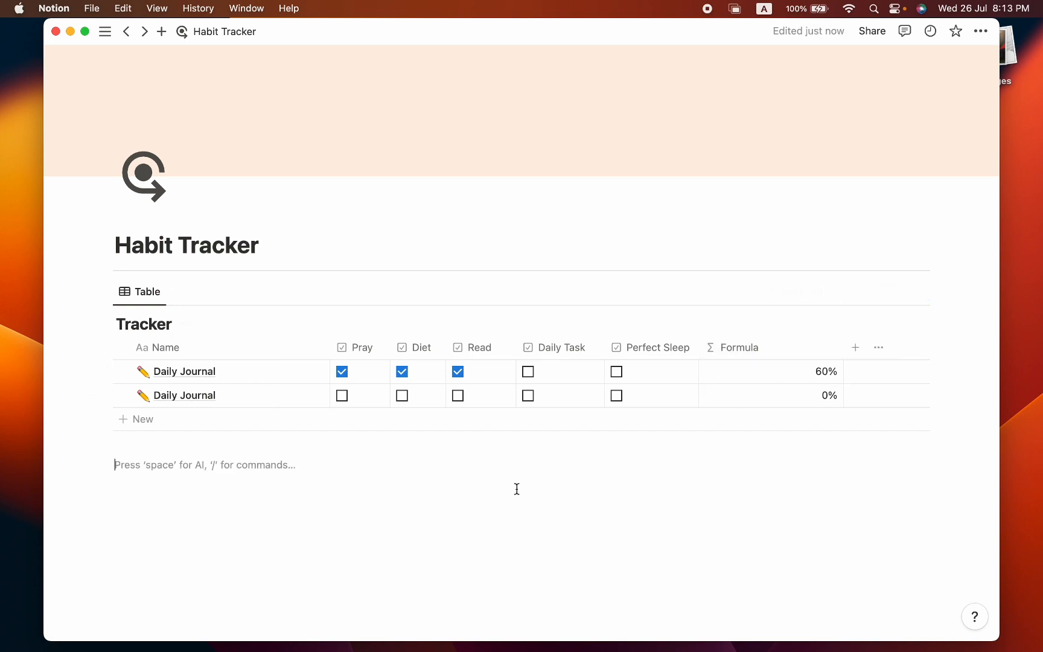
Examine the Habit Tracker gallery on the Home page, and return to the empty line on the new Habit Tracker page.
mouse_move(51, 379)
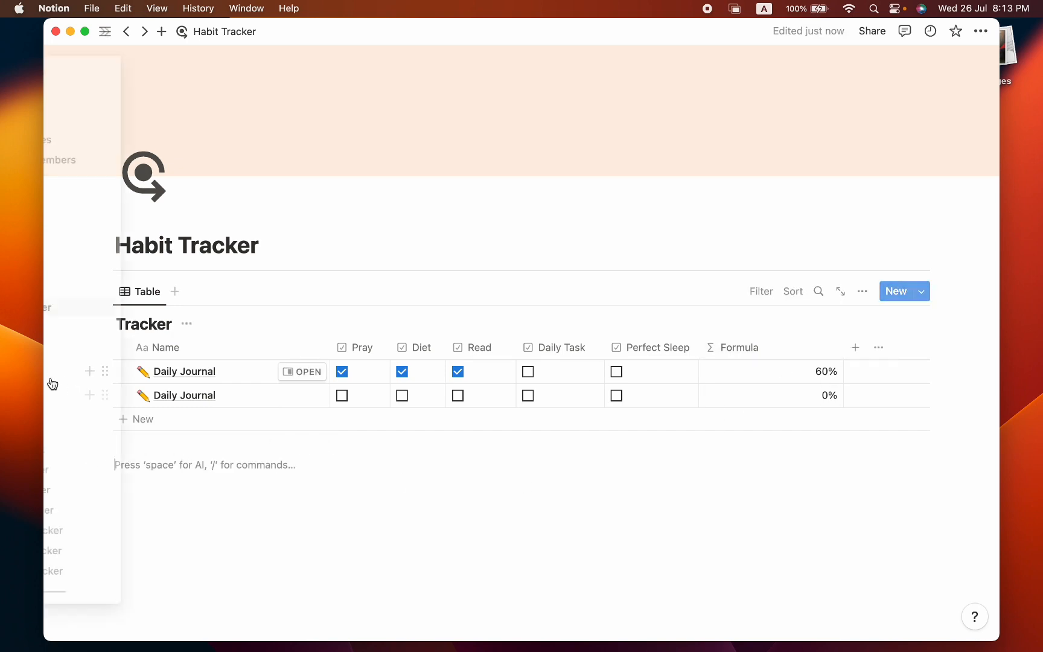
left_click(88, 326)
scroll(344, 418, "down", 15)
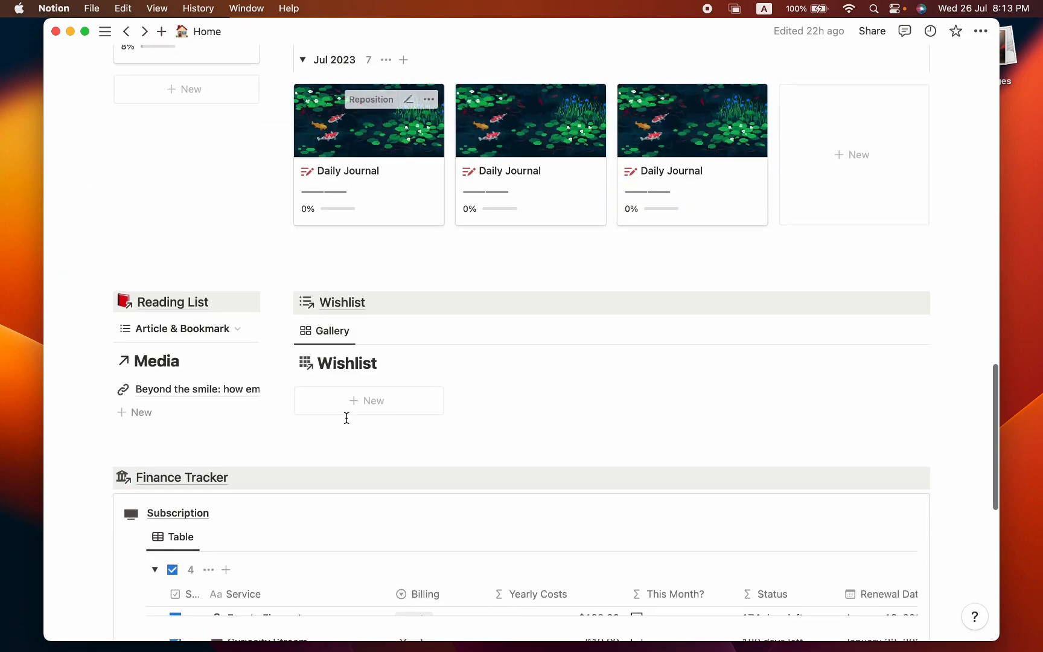
scroll(345, 421, "up", 3)
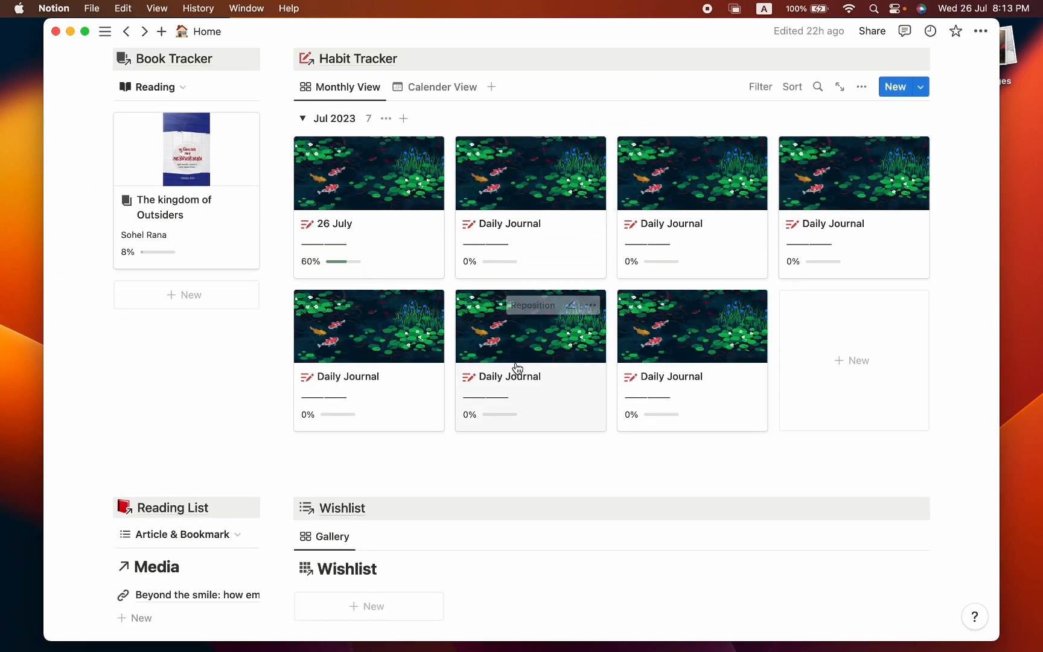
mouse_move(58, 326)
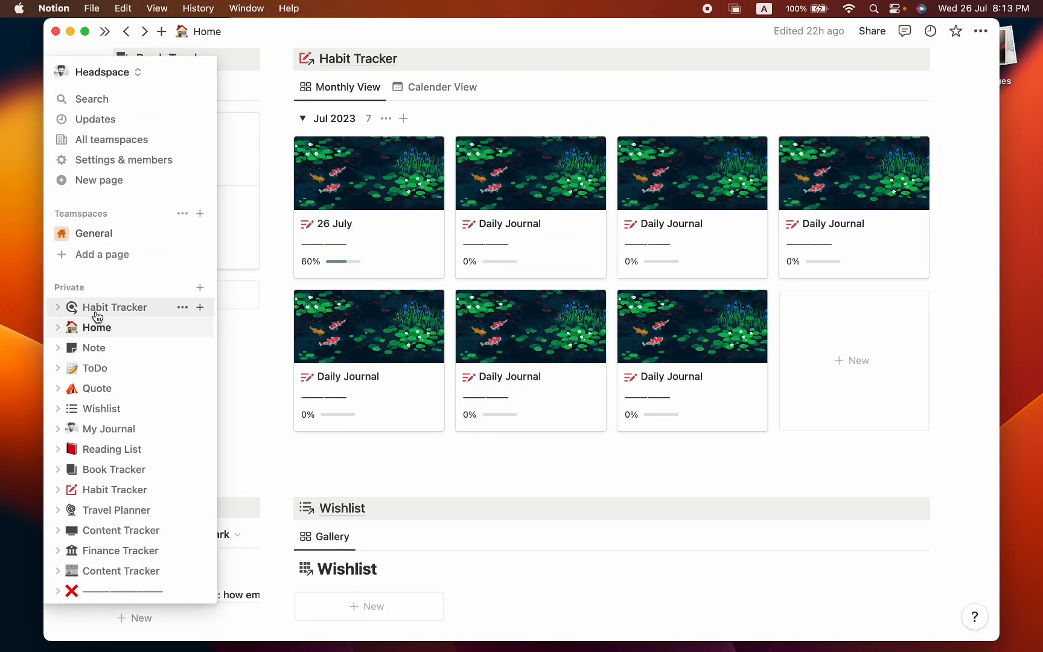
left_click(66, 306)
left_click(355, 542)
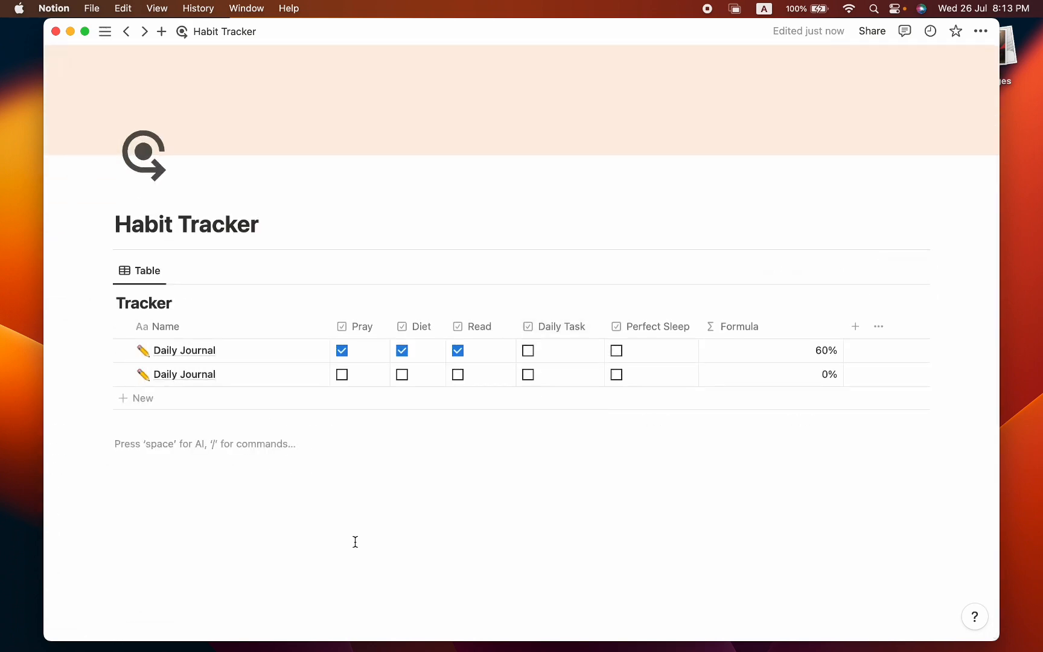
type("/table")
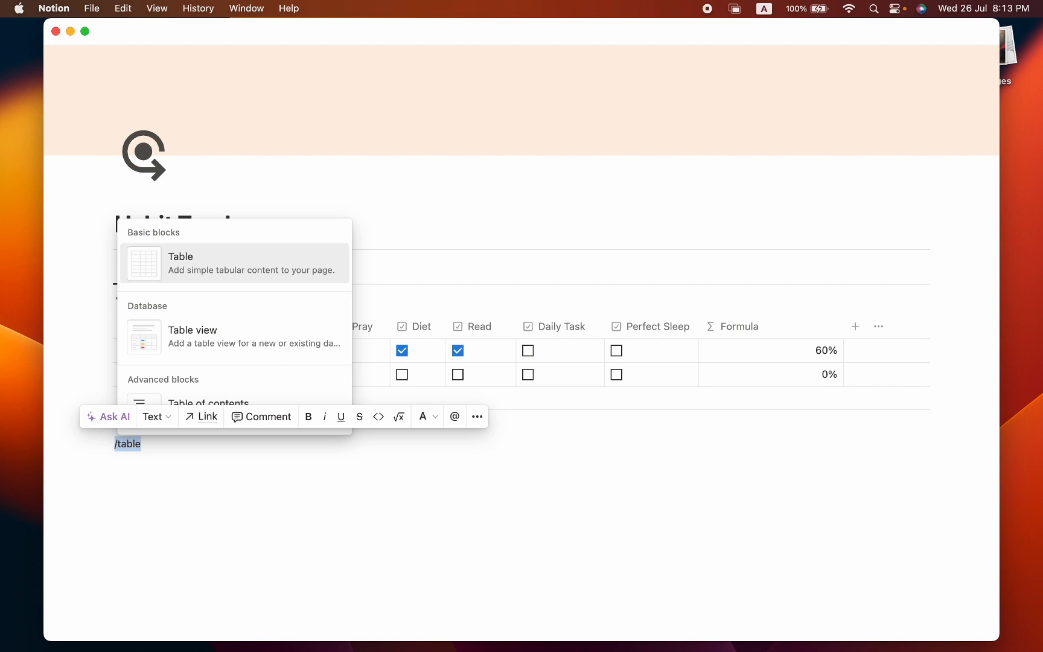
type("gakk")
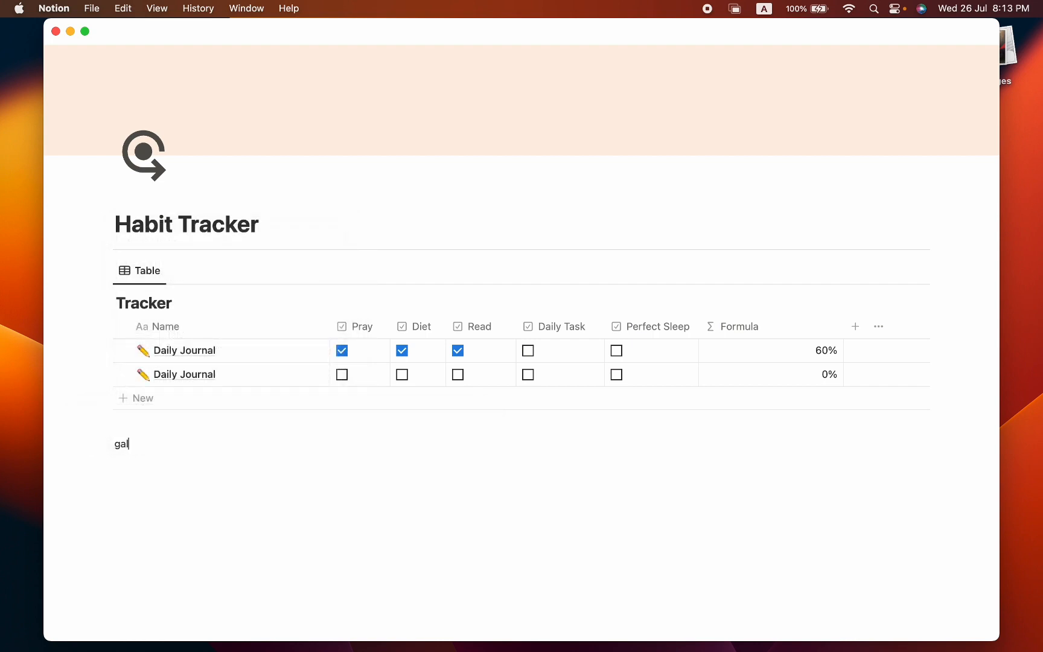
key("BackSpace")
key("BackSpace")
key("BackSpace")
Insert a gallery view block below the Tracker table with the Tracker database as its data source.
type("/gale")
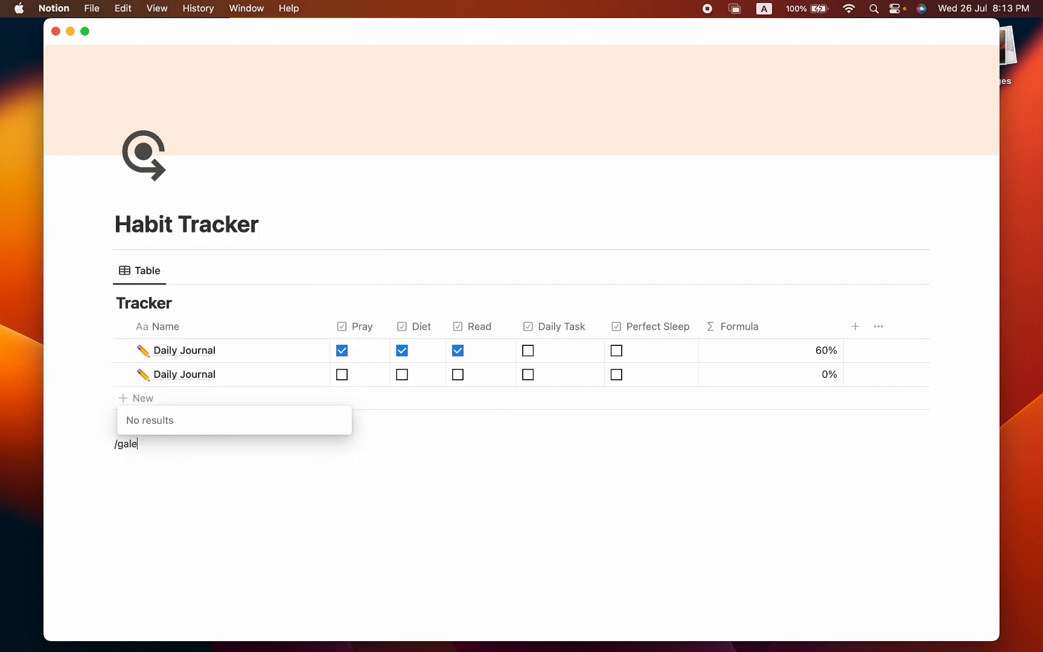
key("BackSpace")
type("e")
key("BackSpace")
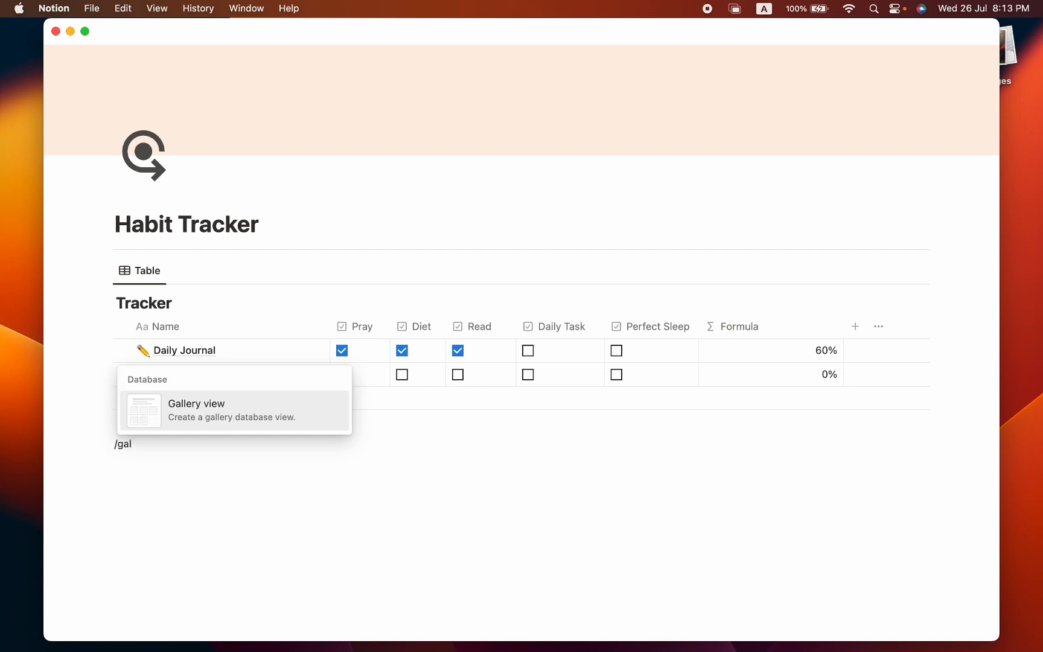
left_click(242, 417)
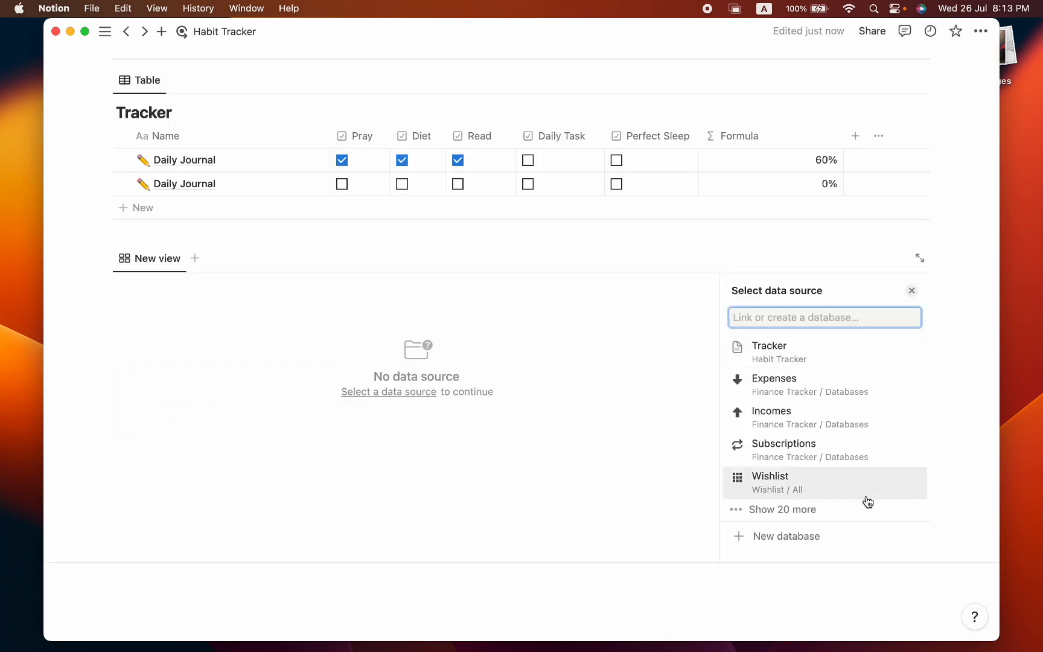
left_click(779, 349)
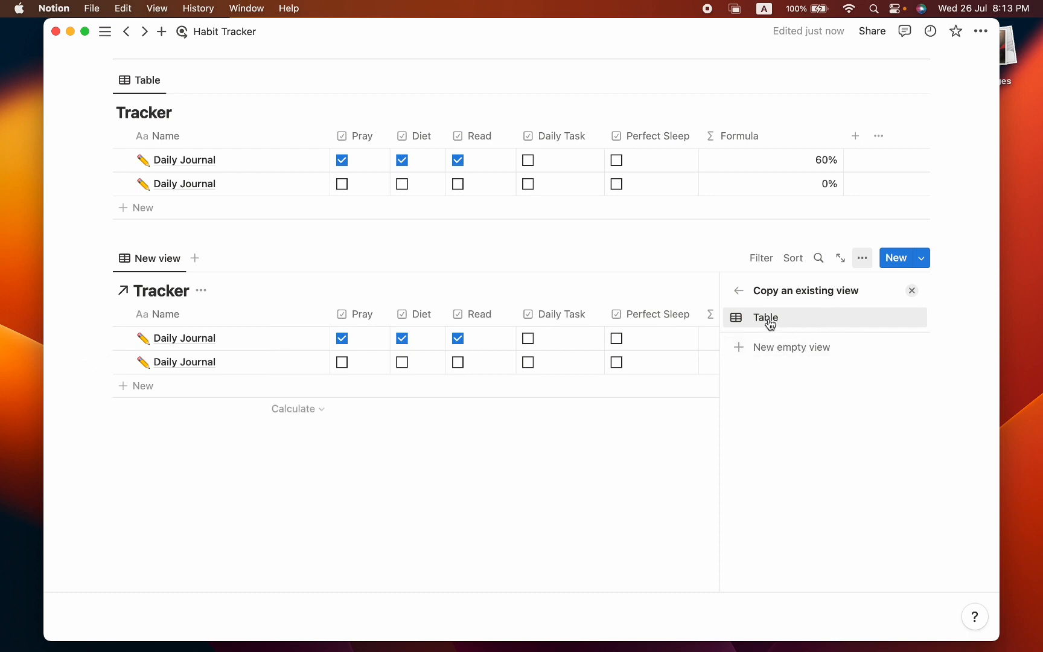
left_click(744, 293)
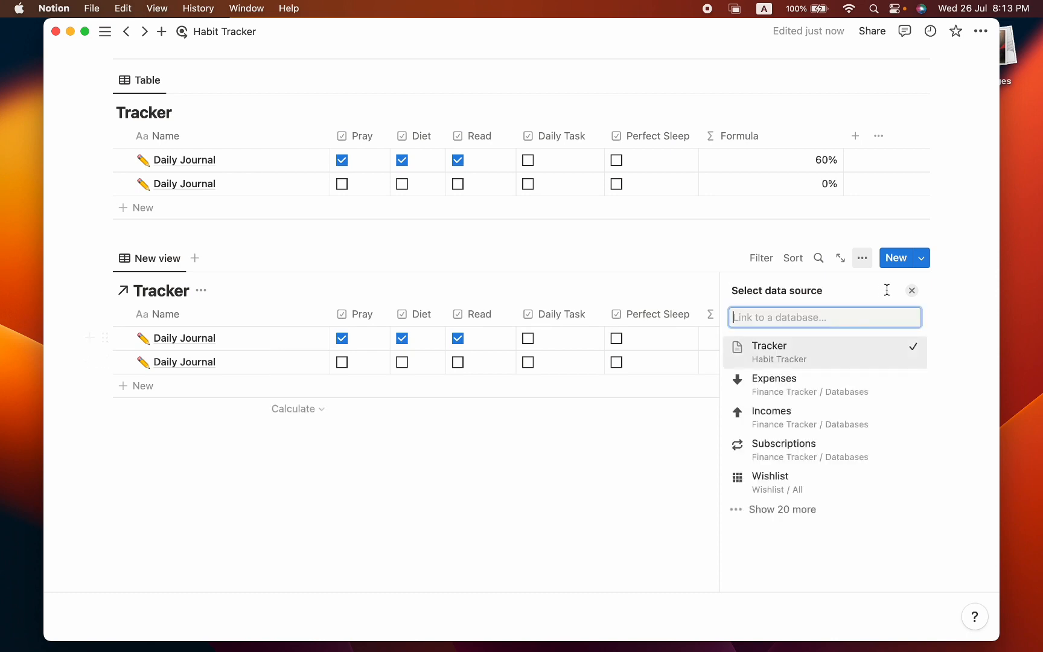
left_click(912, 293)
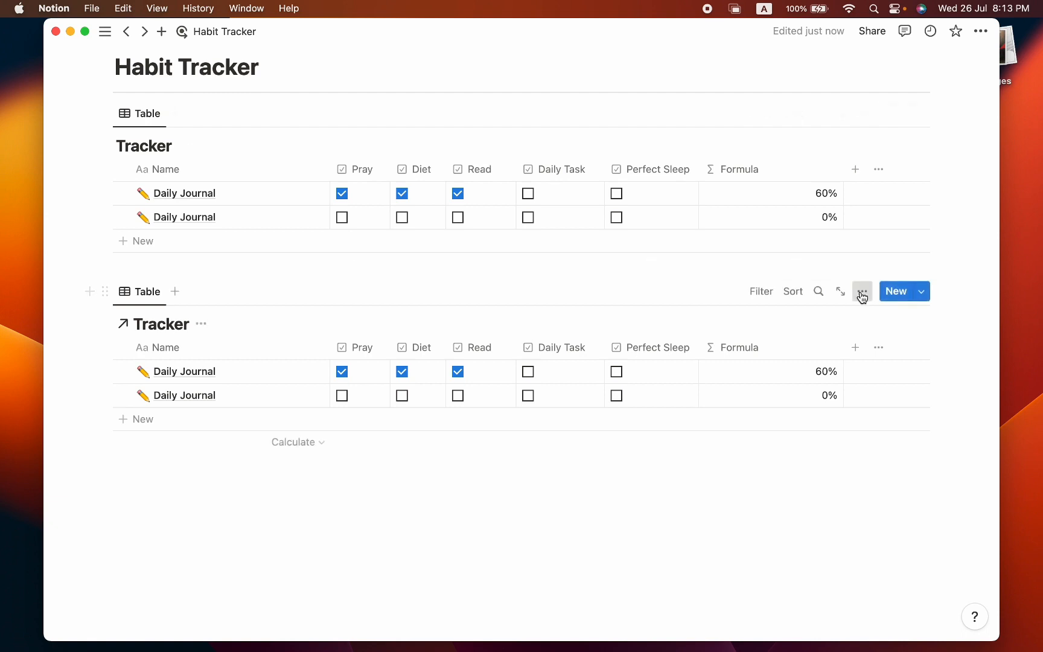
Switch the linked Tracker view to the Gallery layout with small cards and the page cover as card preview.
left_click(861, 258)
left_click(880, 367)
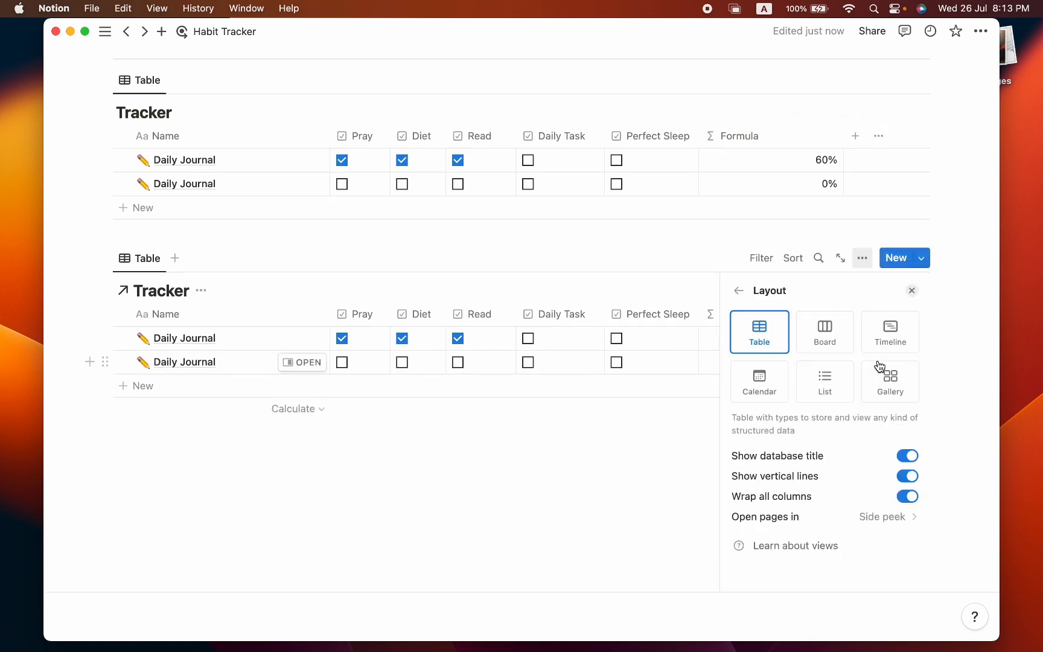
left_click(874, 372)
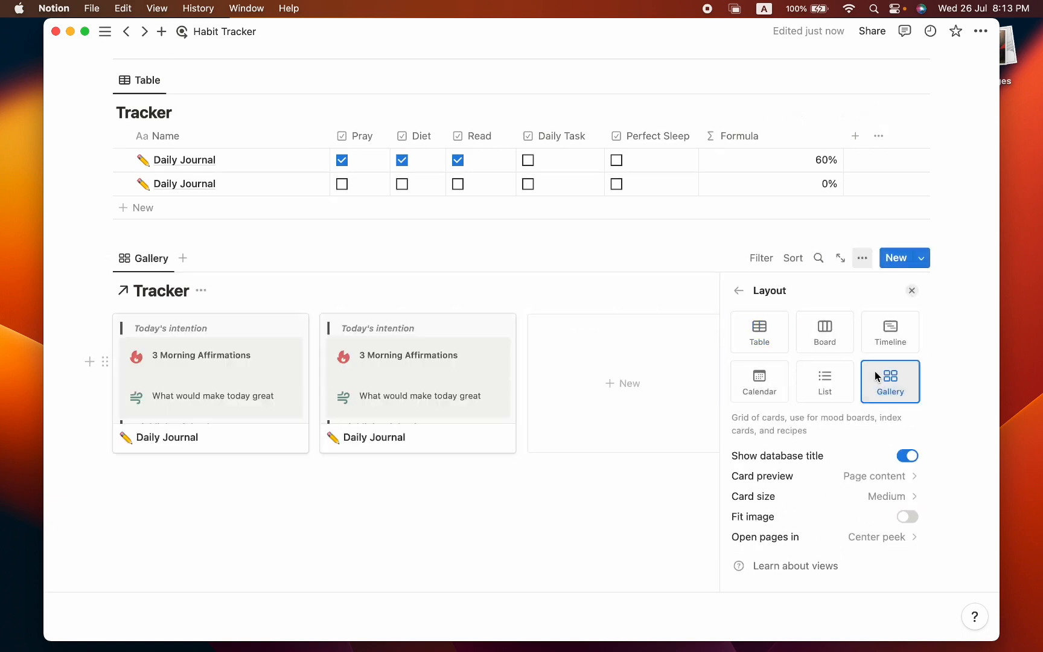
left_click(895, 496)
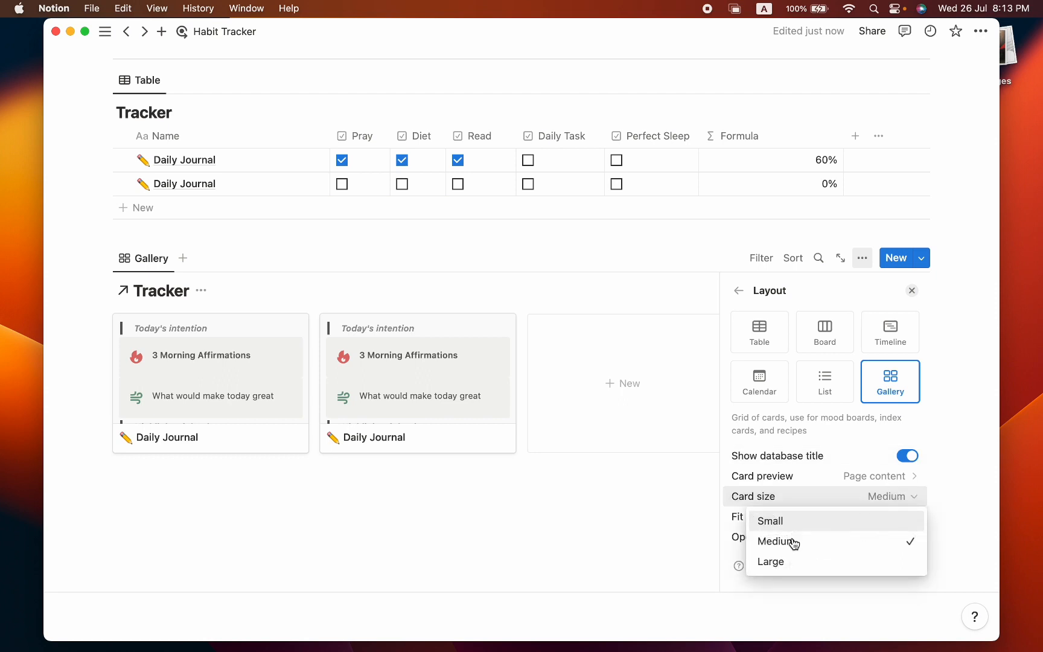
left_click(790, 528)
left_click(873, 482)
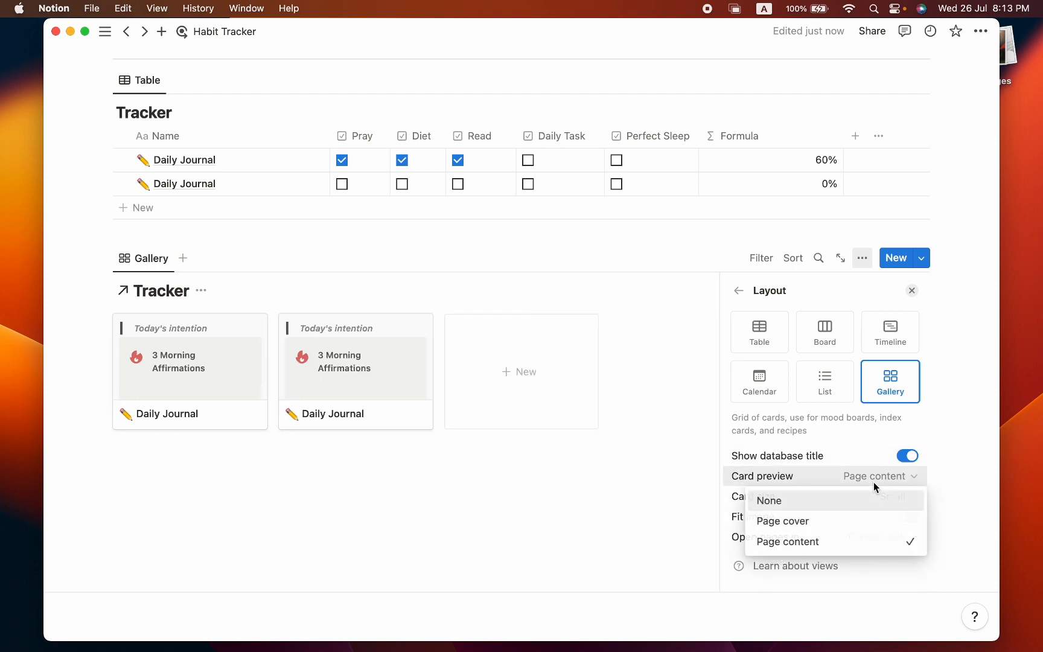
left_click(792, 521)
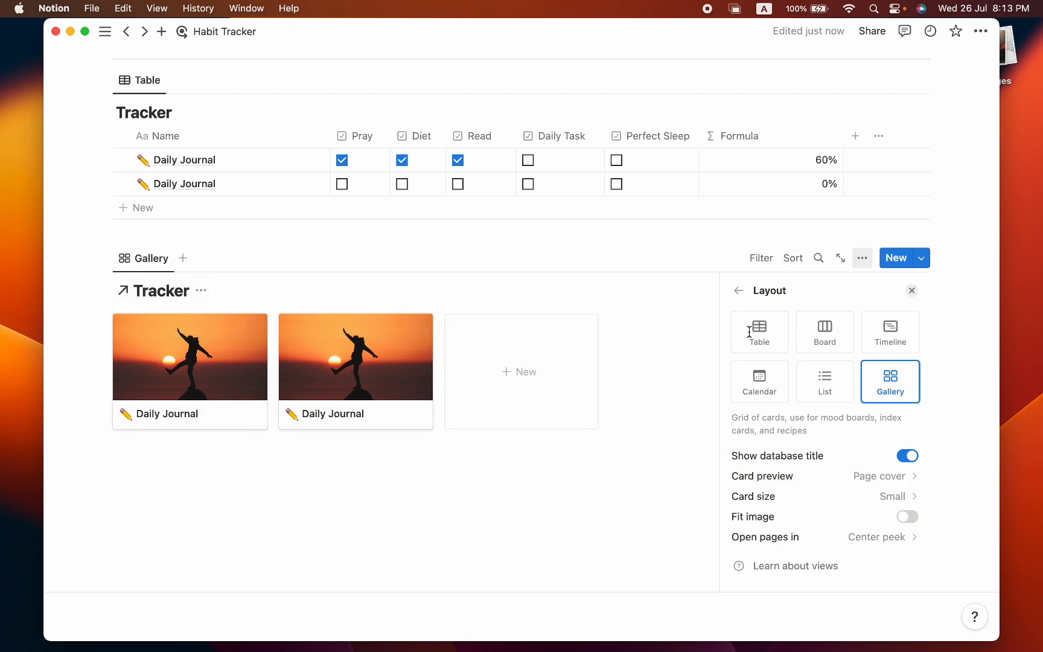
left_click(862, 258)
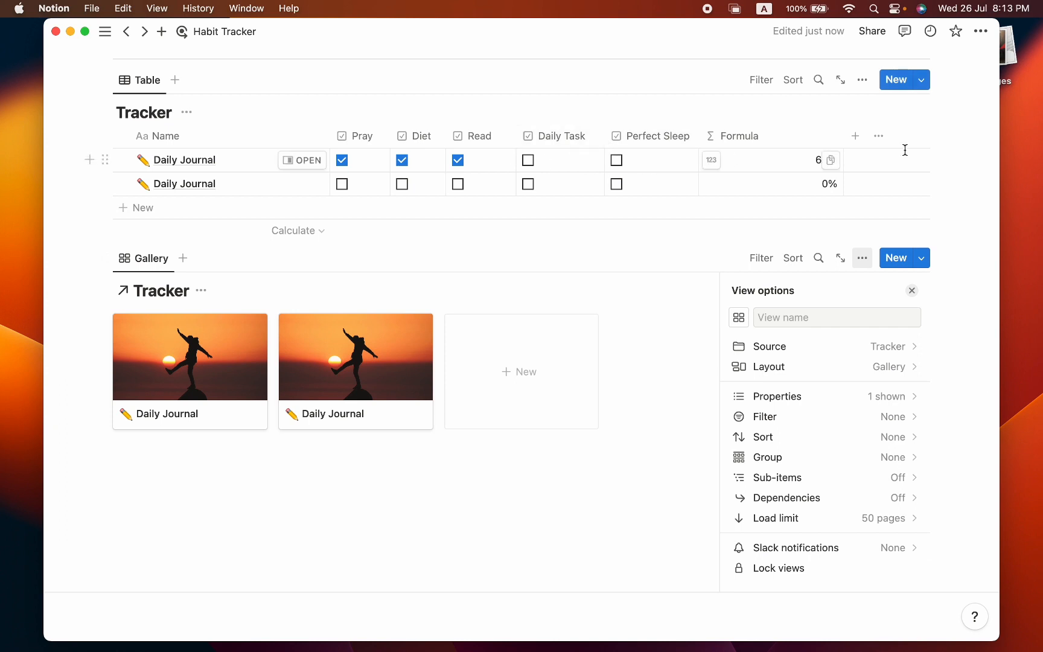
Open the Tracker's Daily Journal template for editing to check its cover and properties, and close it.
left_click(921, 79)
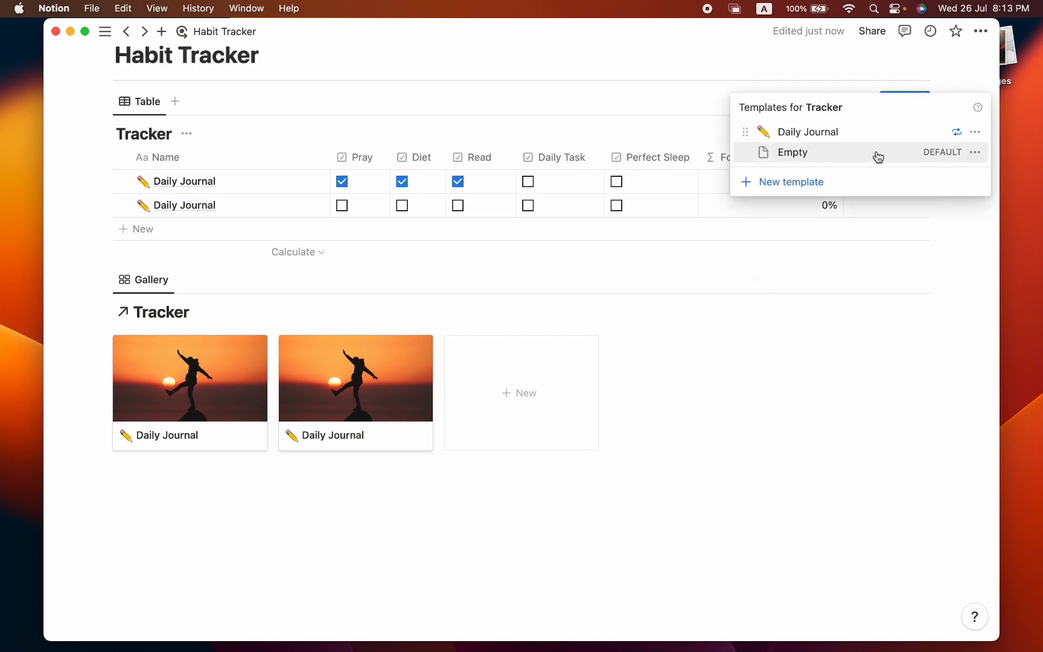
left_click(975, 139)
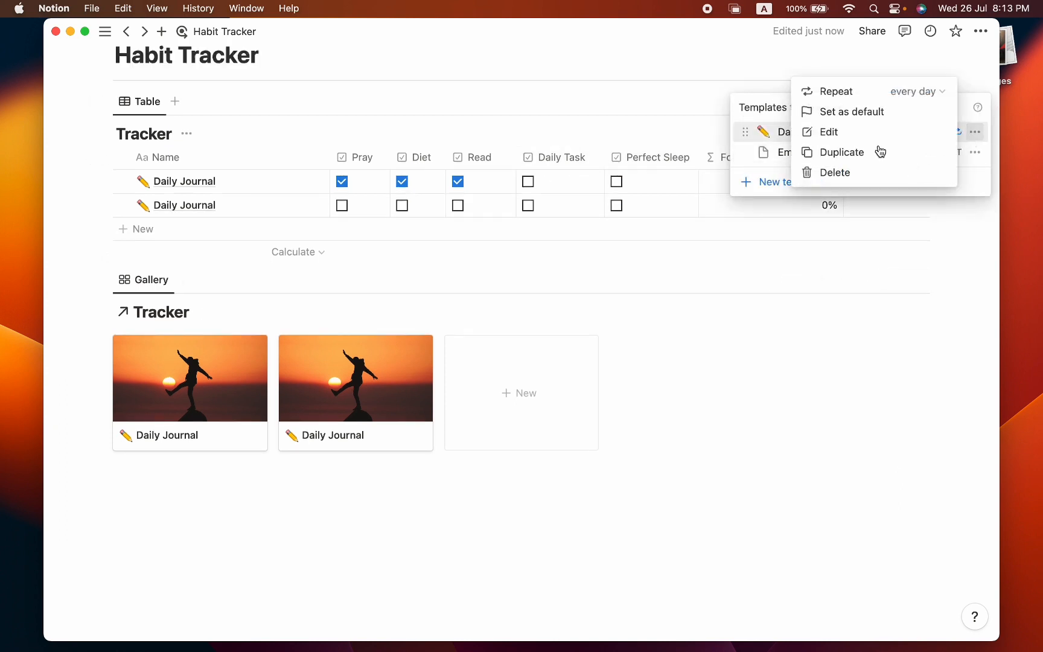
left_click(858, 132)
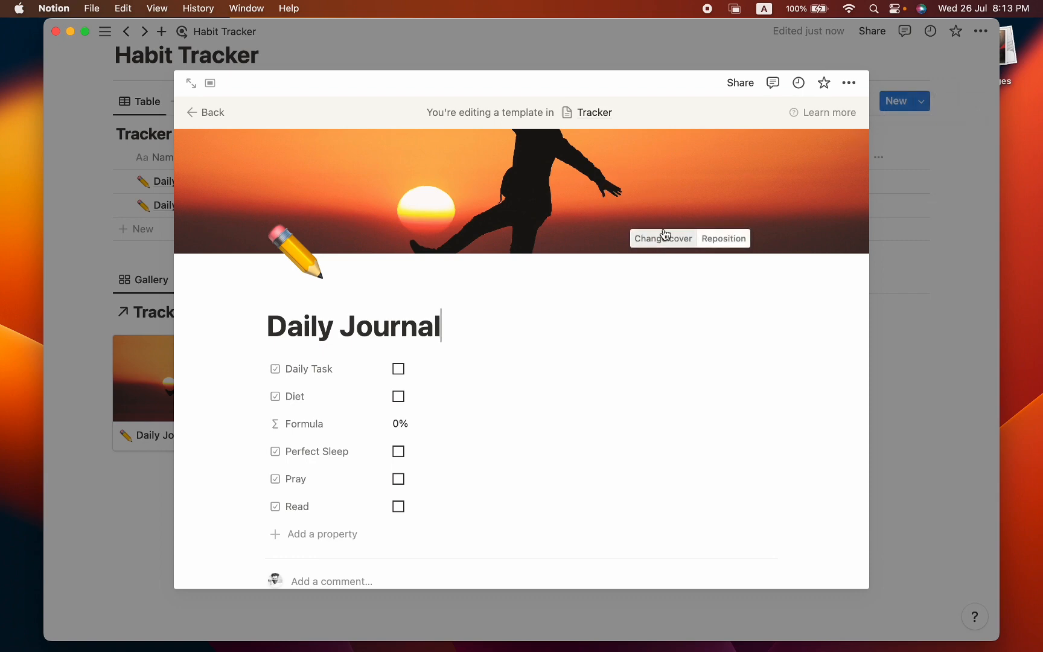
left_click(152, 394)
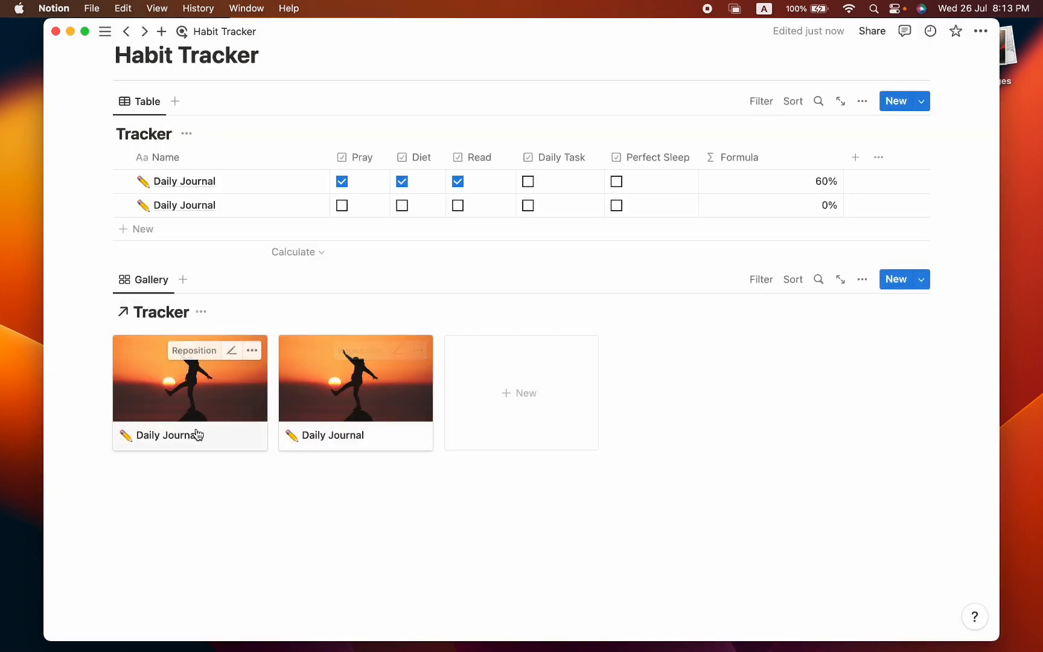
Show the Formula property on the cards of the linked Tracker gallery.
left_click(862, 279)
scroll(821, 415, "down", 2)
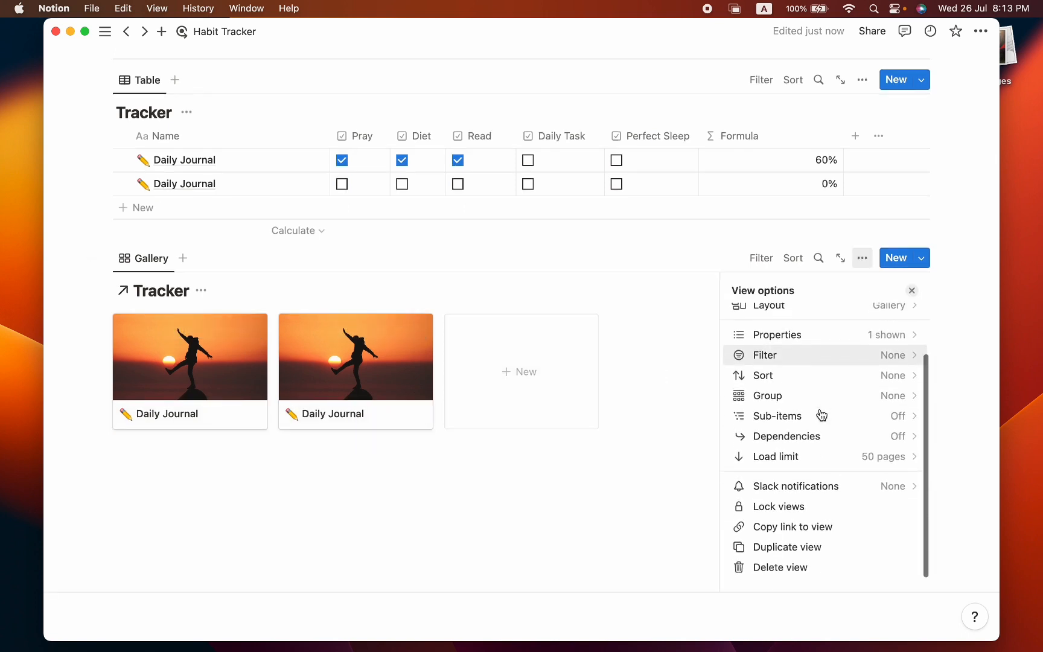
left_click(823, 344)
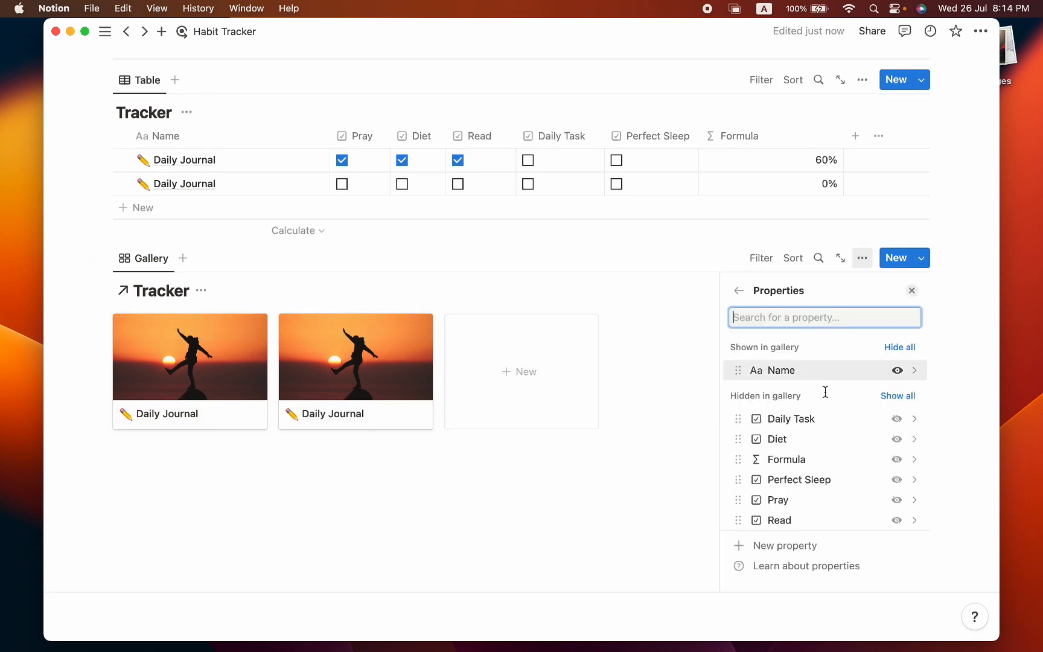
scroll(823, 396, "down", 1)
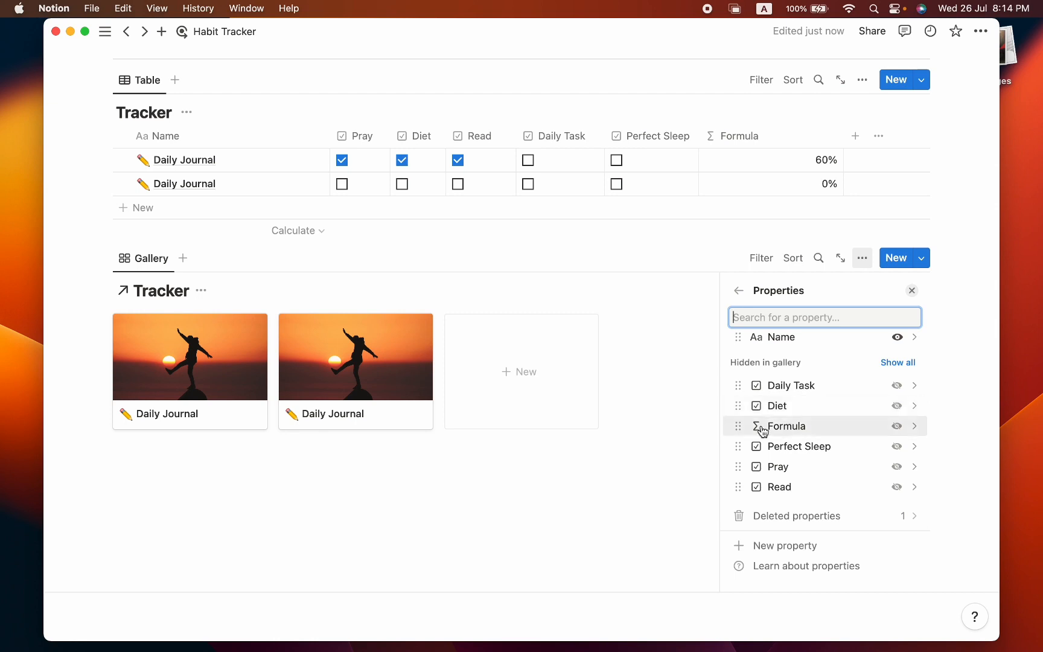
left_click(897, 426)
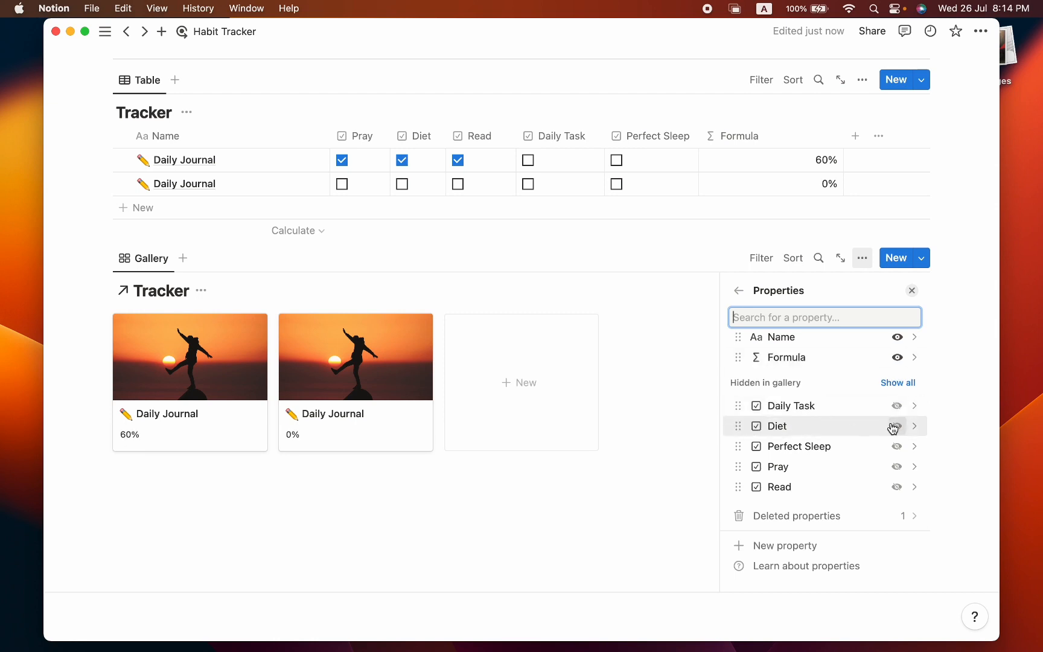
left_click(912, 290)
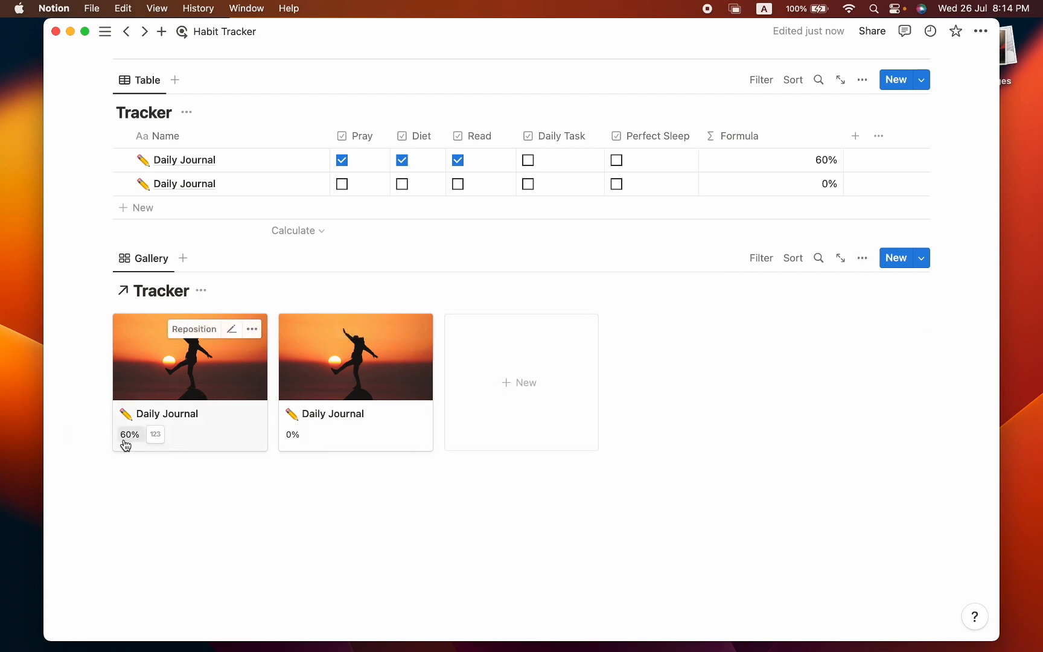
In the first Daily Journal card, mark Daily Task and Perfect Sleep as done and move the Formula property below Read.
left_click(234, 439)
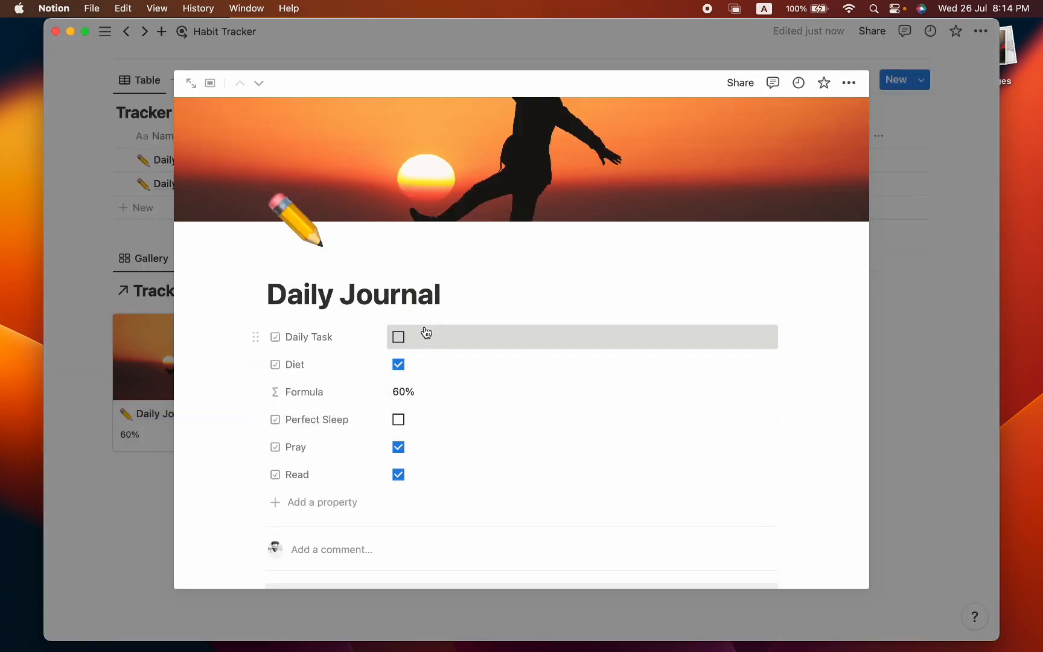
left_click(422, 335)
left_click(422, 390)
left_click(275, 393)
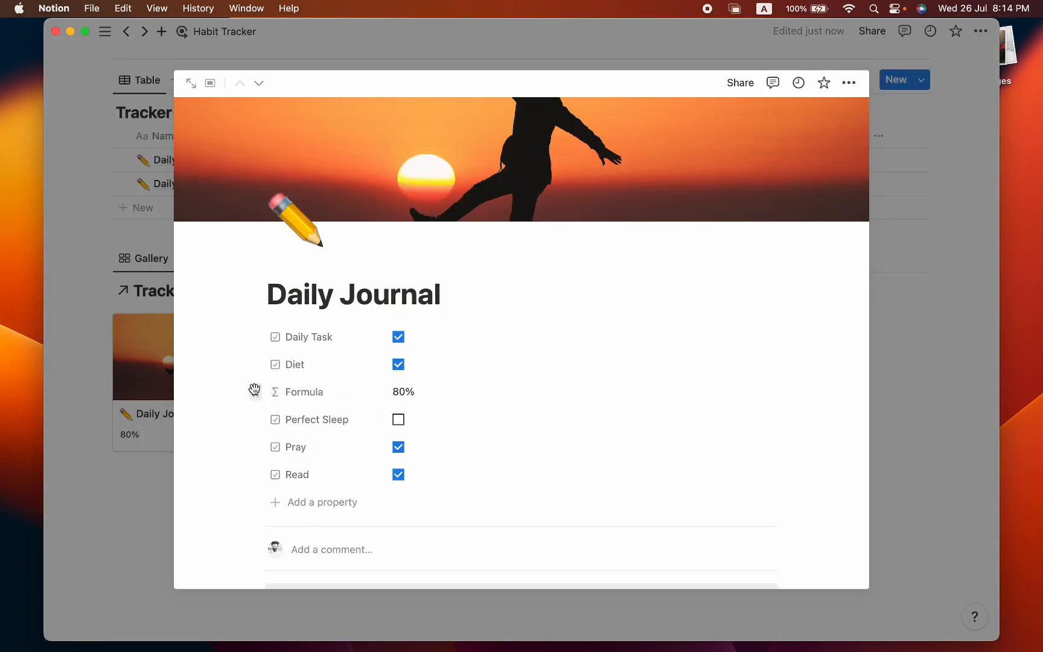
left_click_drag(256, 391, 259, 465)
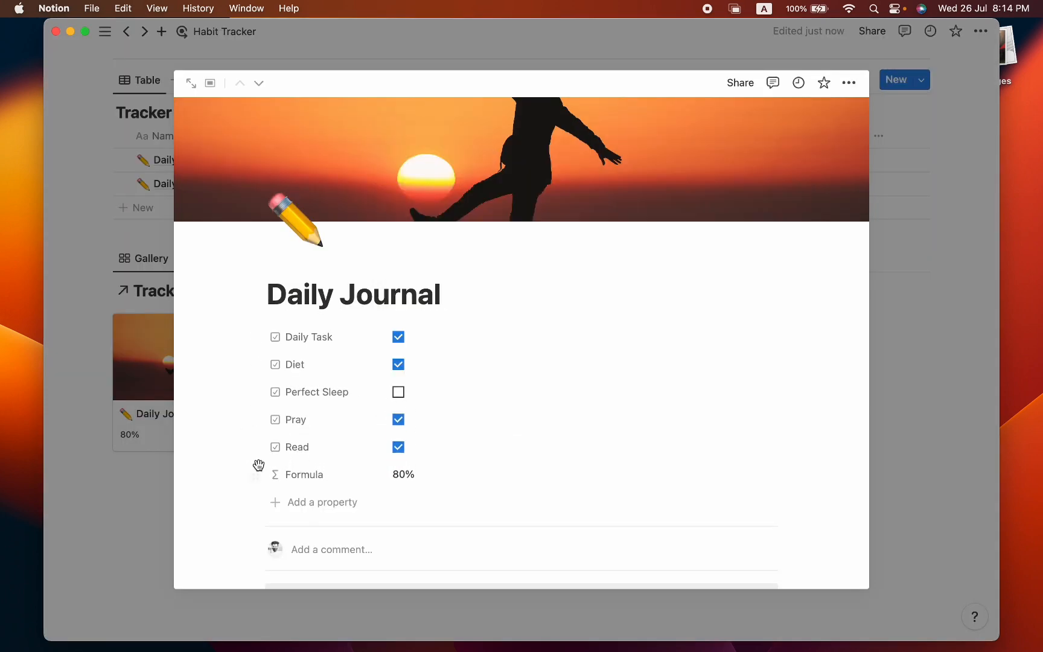
left_click(398, 392)
left_click(64, 428)
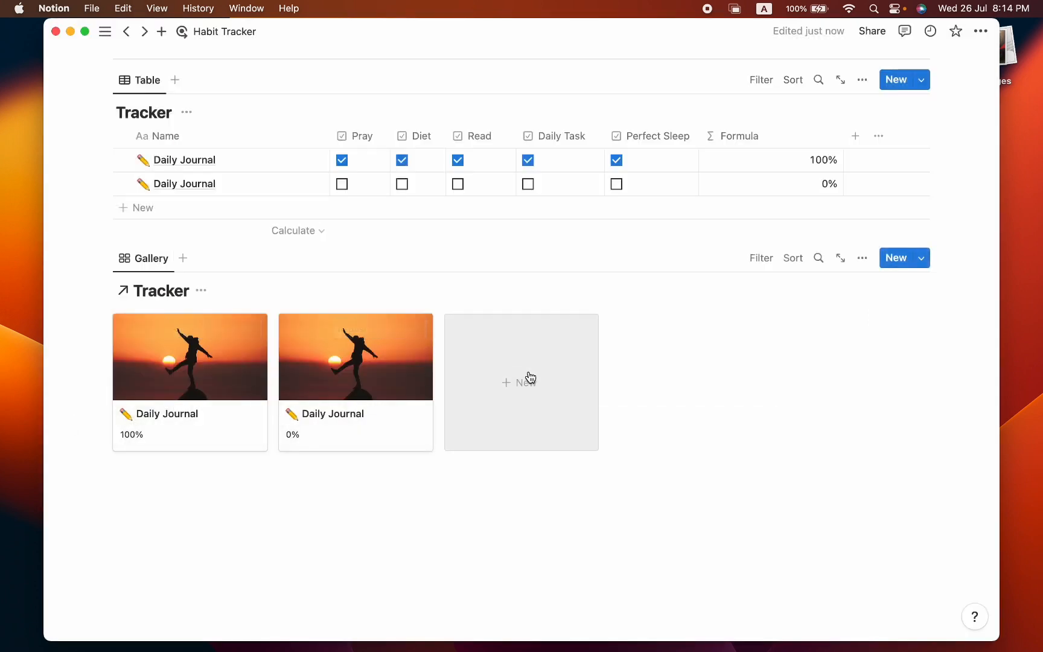
scroll(725, 206, "up", 2)
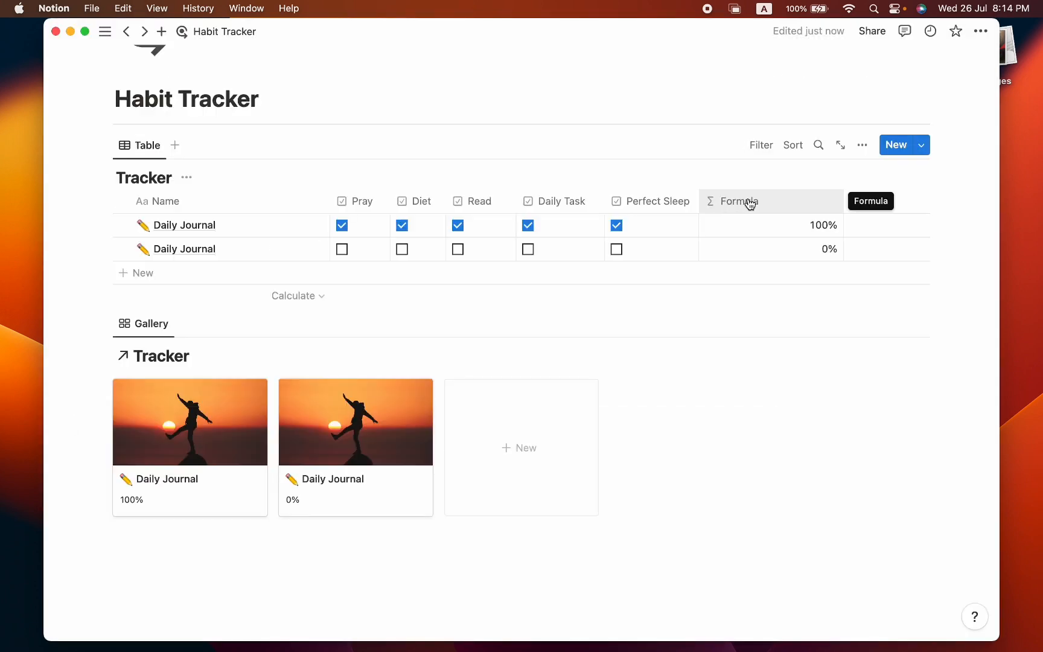